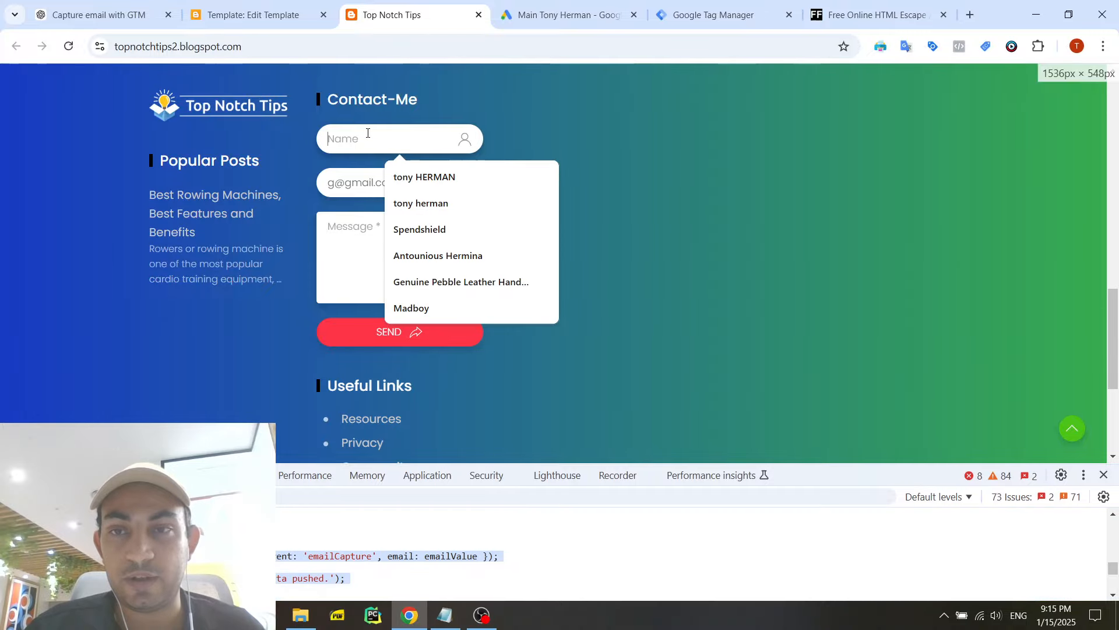
- Fill in the Contact-Me form with a full name, an email address and the message "jiti jeijw iqjwti jweq", and send it
left_click(382, 224)
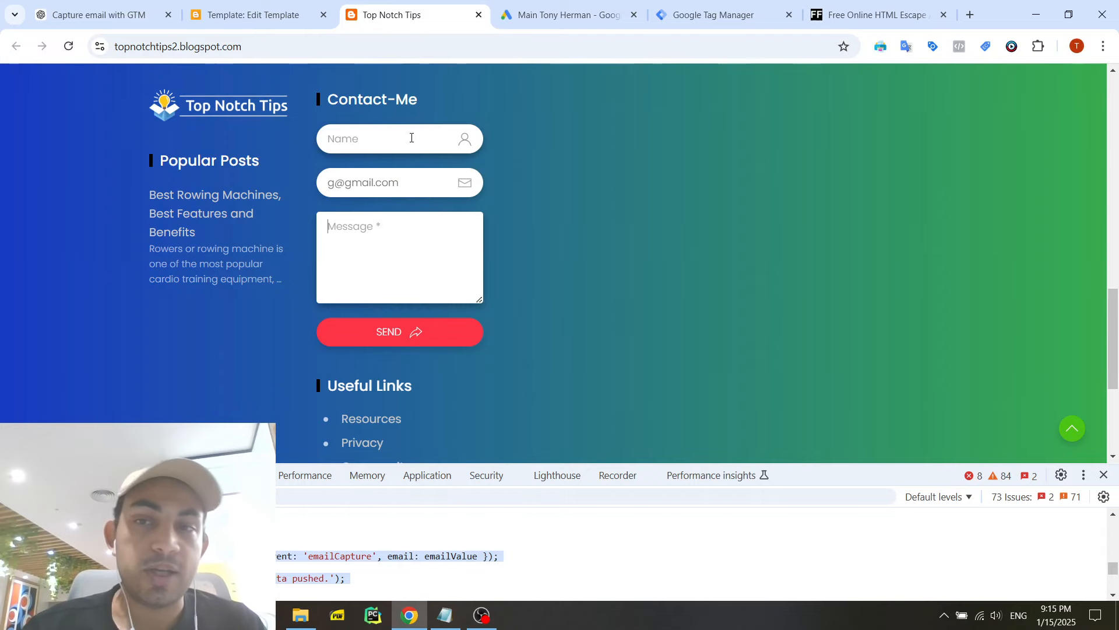
left_click(428, 327)
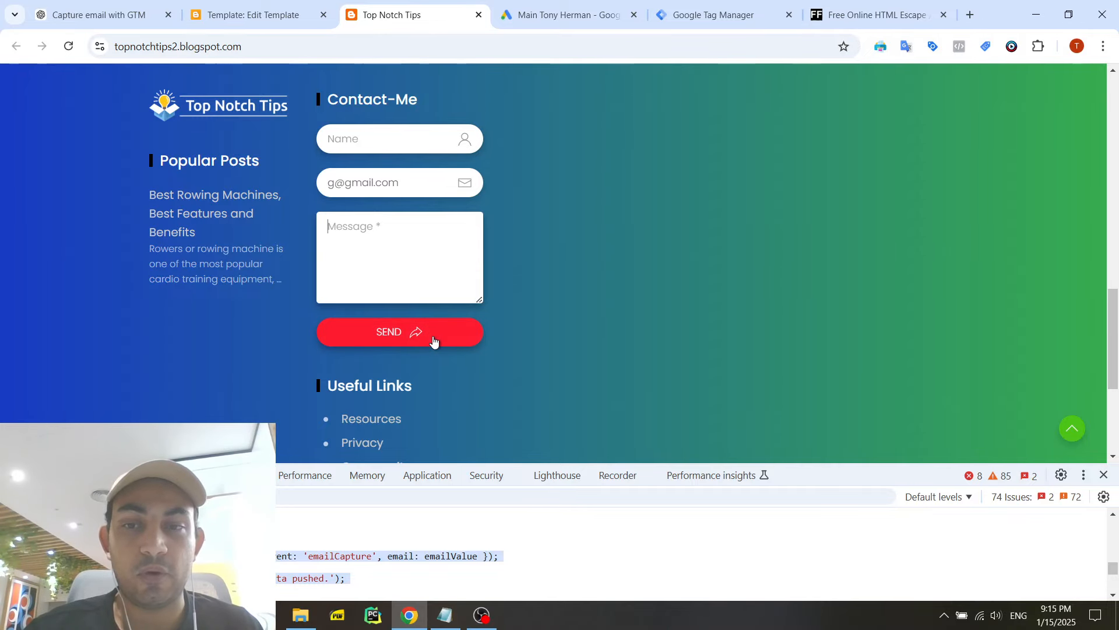
left_click(409, 139)
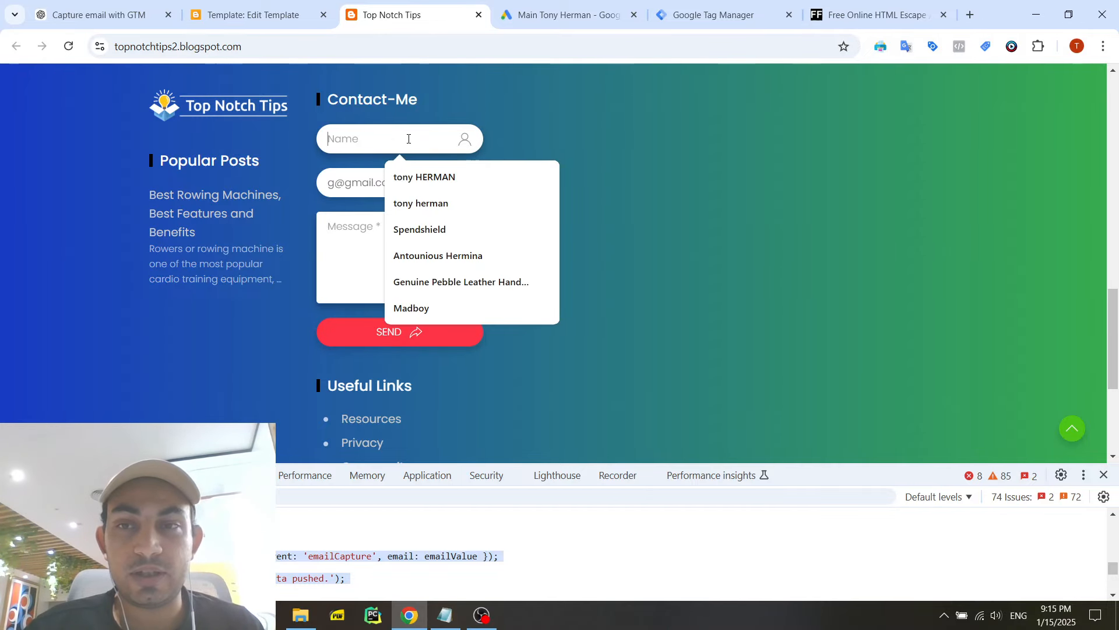
left_click(420, 177)
left_click(333, 181)
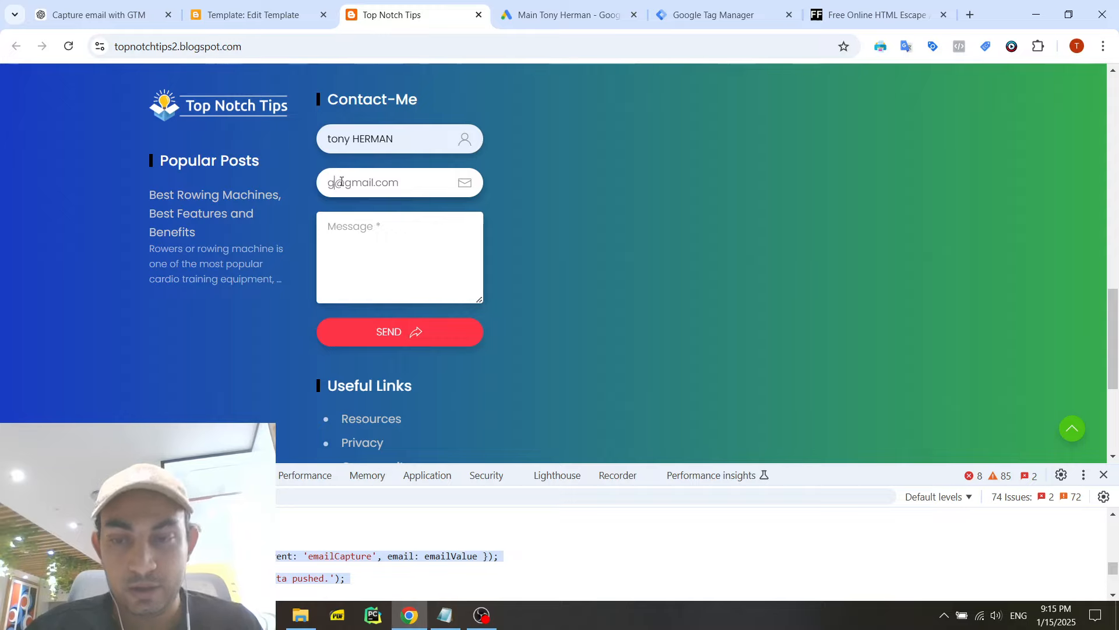
type("blog")
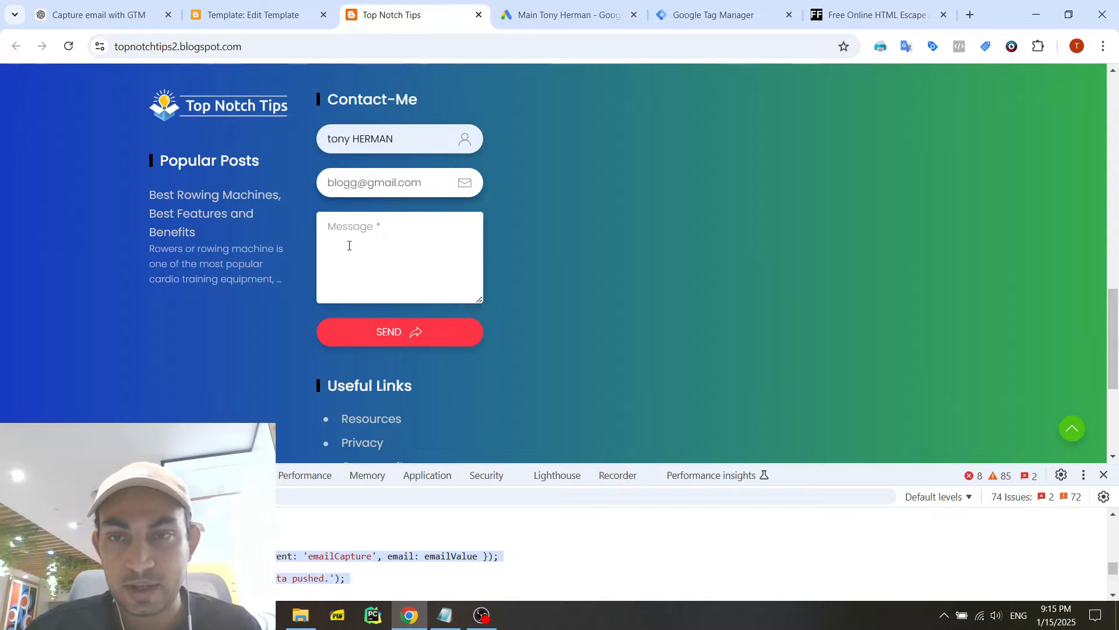
type("jiti jeijw iqjwti jweq")
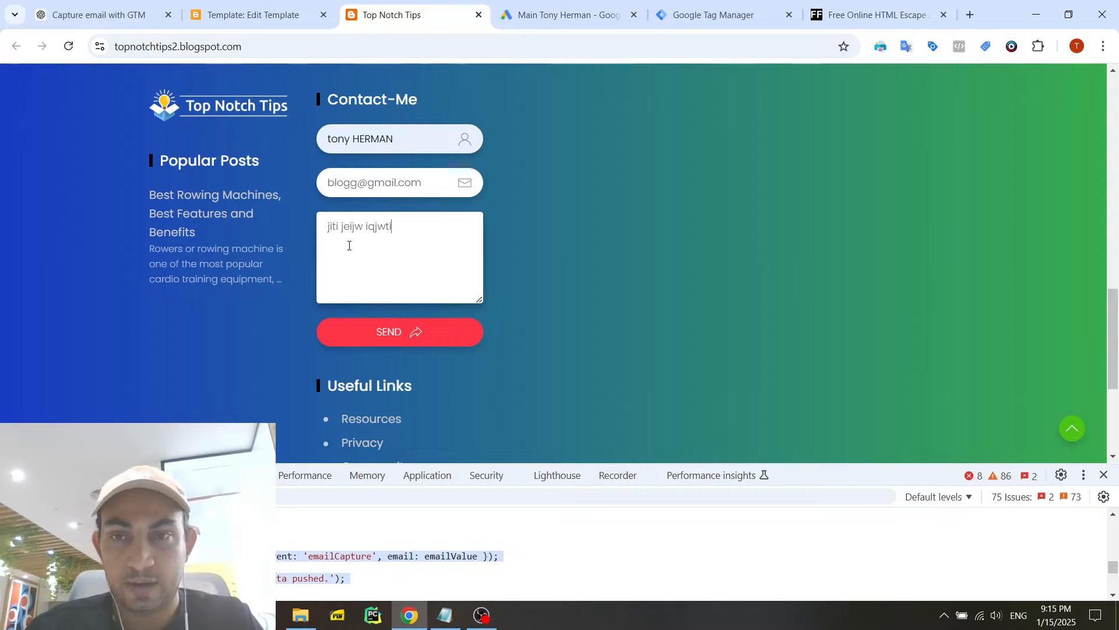
left_click(395, 329)
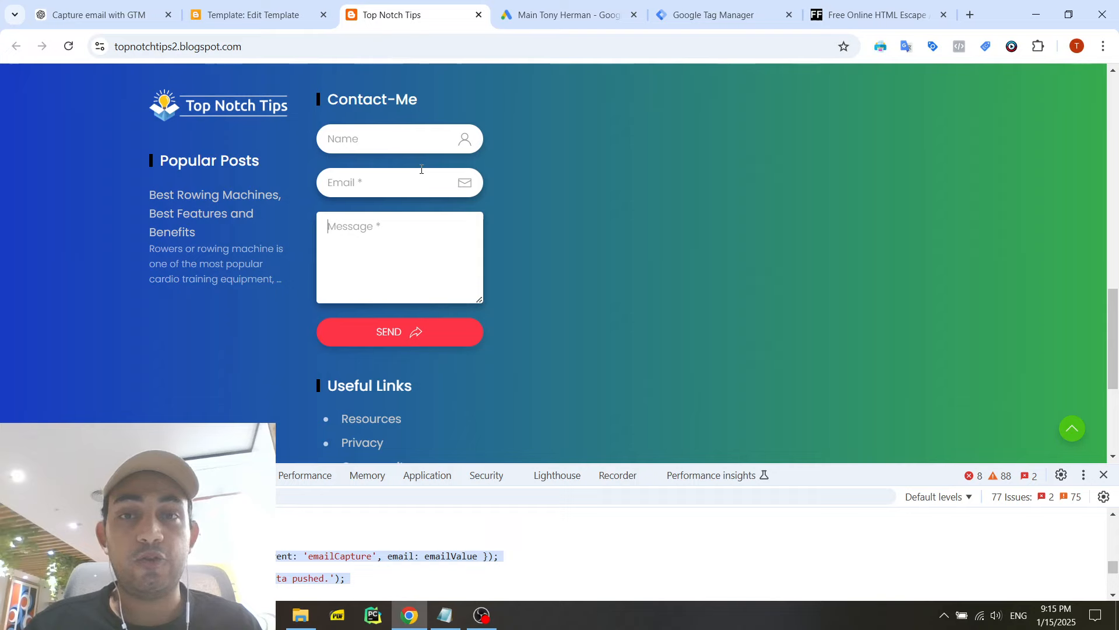
left_click(407, 179)
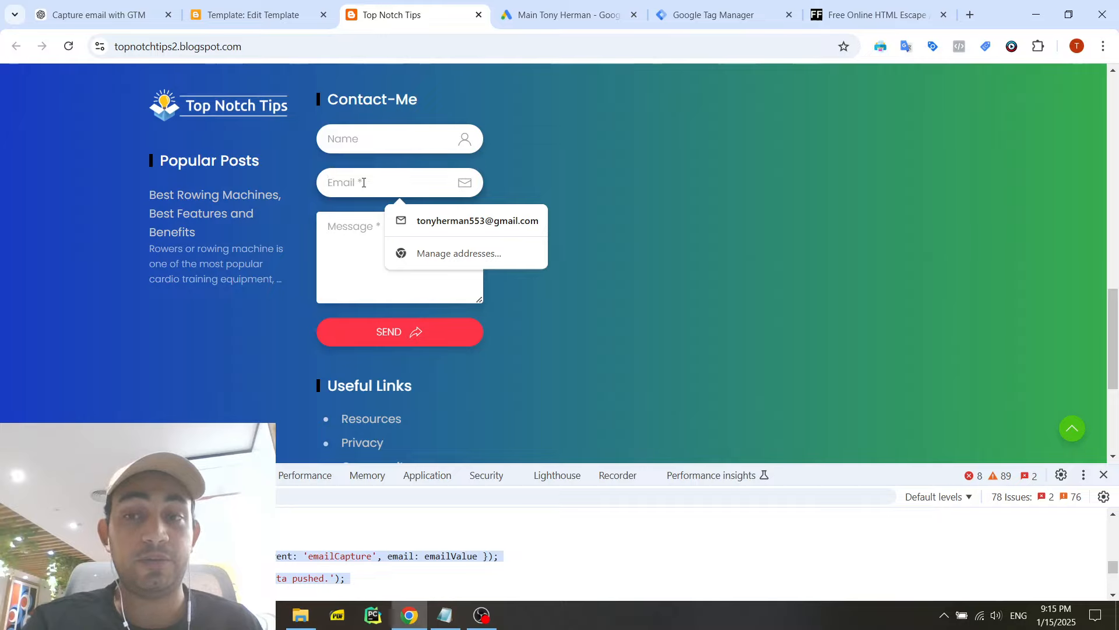
left_click(363, 228)
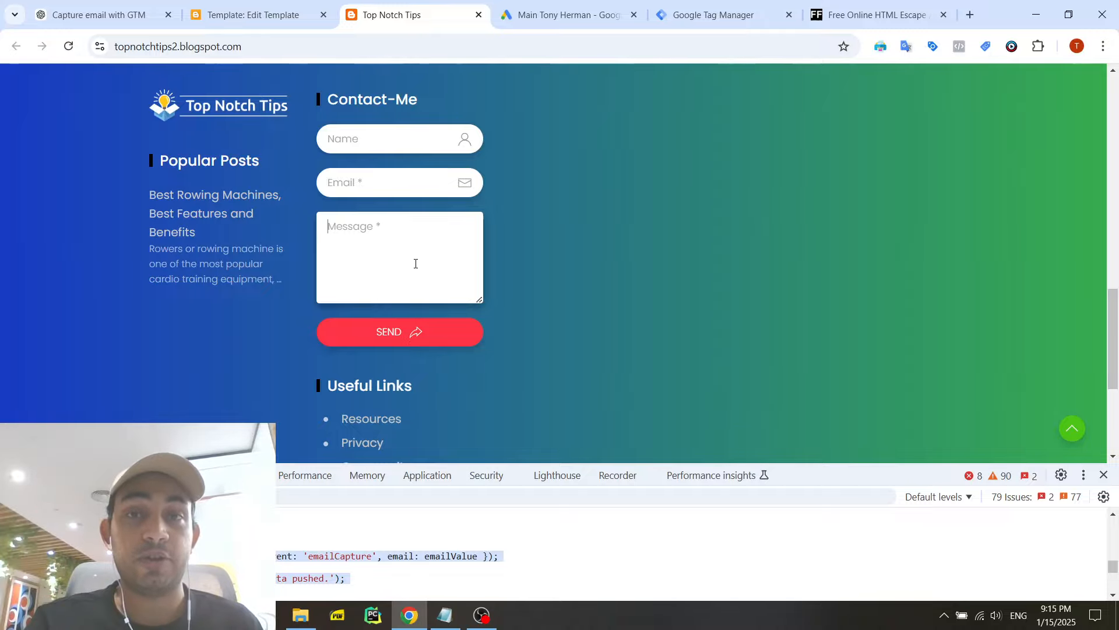
left_click(418, 221)
scroll(417, 192, "up", 1)
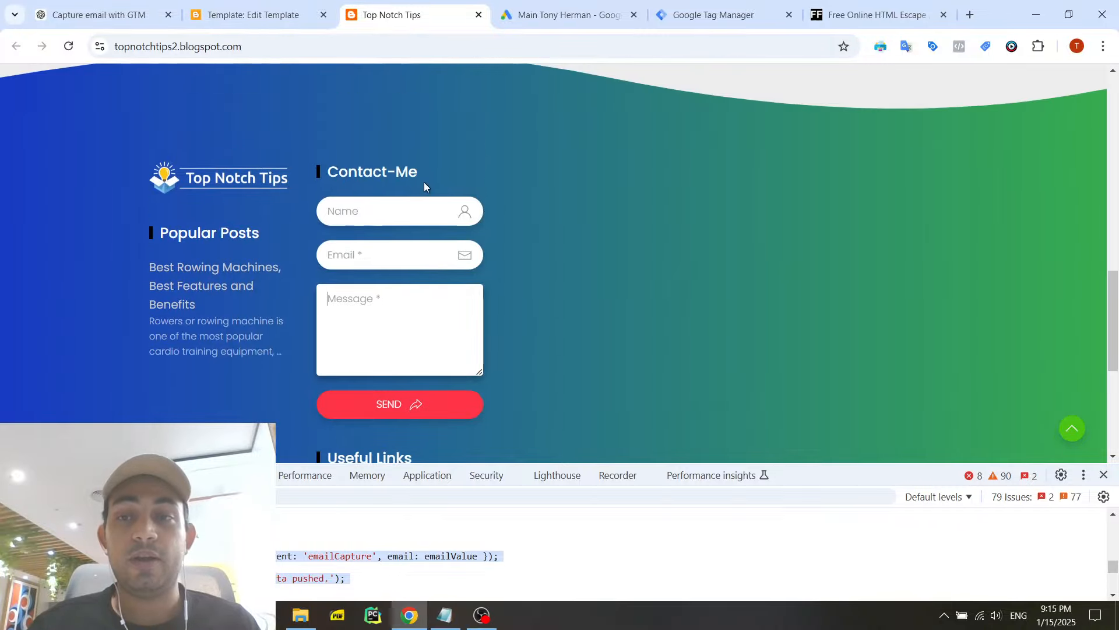
left_click(379, 257)
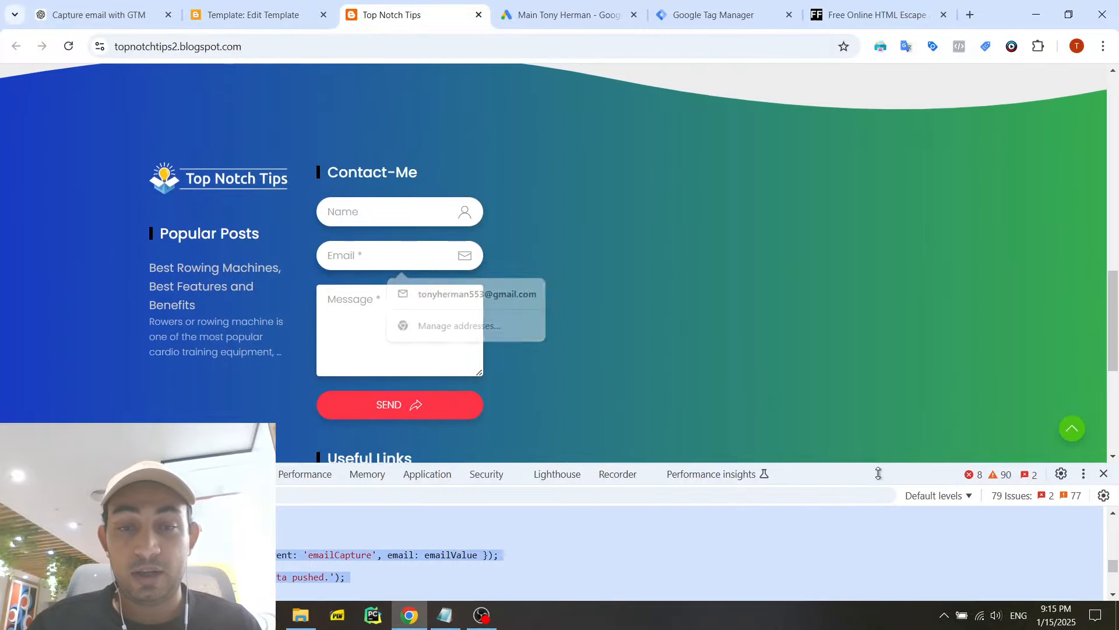
- Review the email-capture blur listener script in Notepad and in an enlarged browser console
left_click_drag(883, 465, 642, 408)
left_click(446, 616)
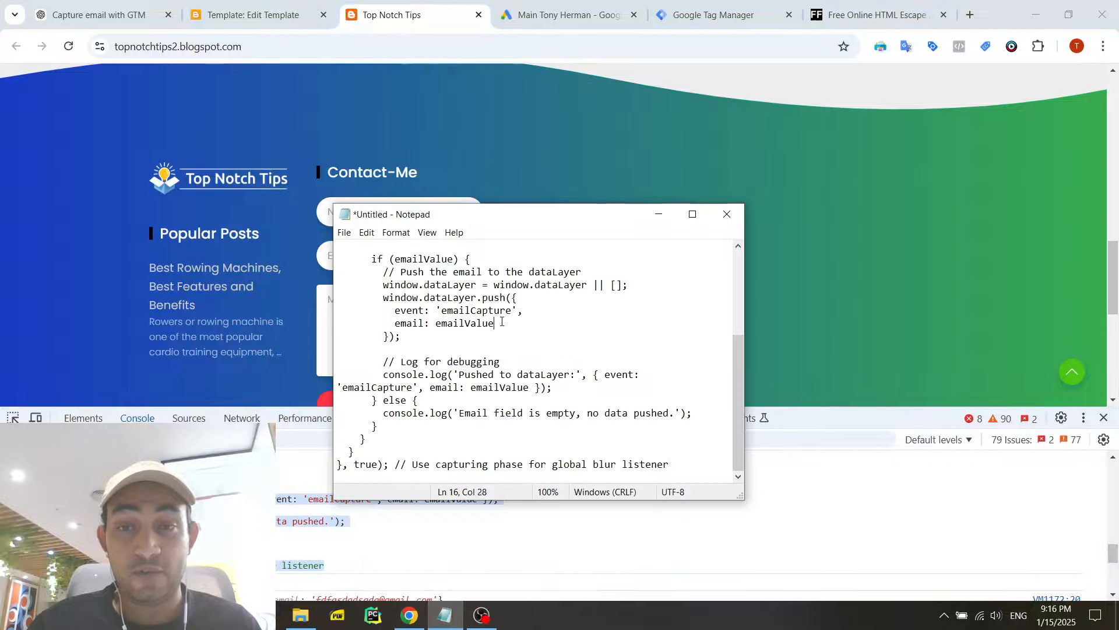
scroll(511, 360, "up", 4)
left_click_drag(484, 217, 484, 172)
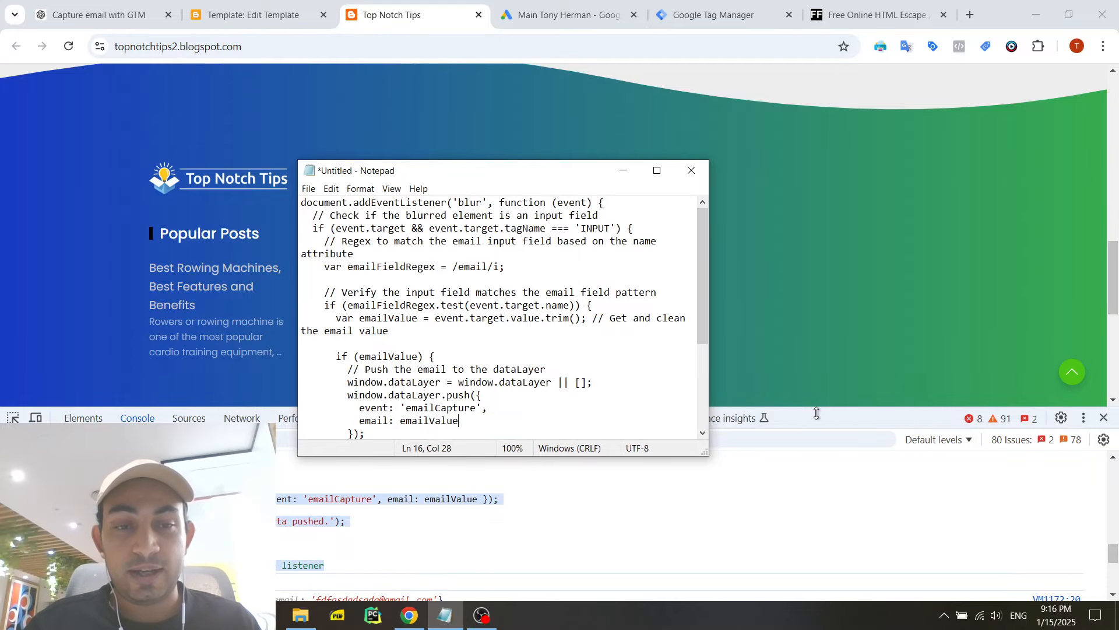
left_click_drag(752, 406, 752, 262)
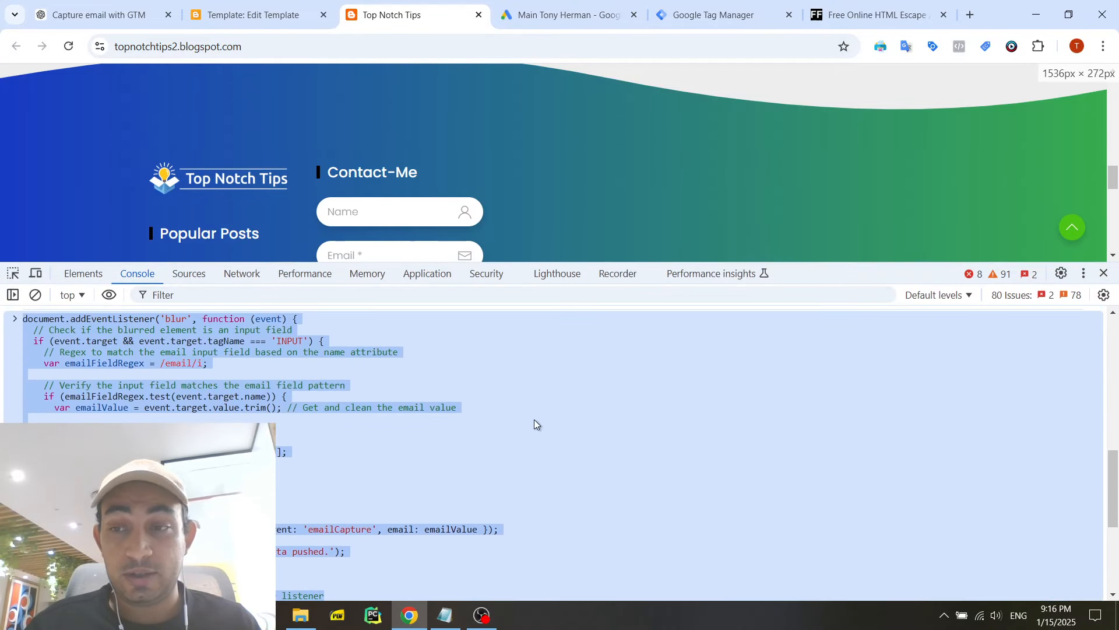
left_click(280, 407)
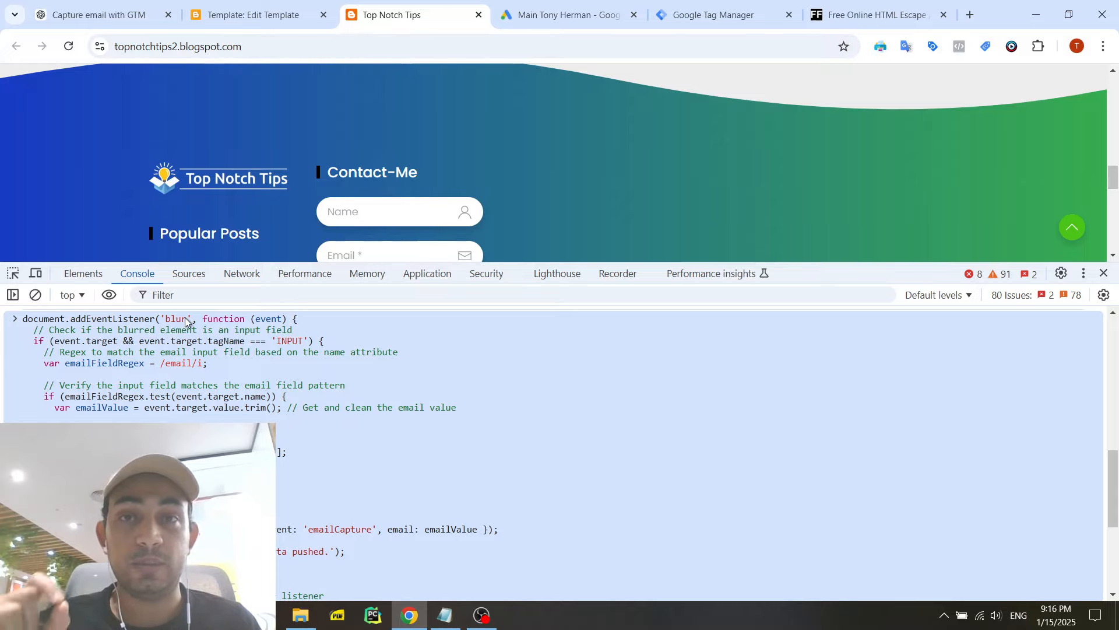
- Enter the full name in the Contact-Me form and shift focus between its fields, leaving Email empty, to demonstrate the blur event
scroll(306, 199, "down", 1)
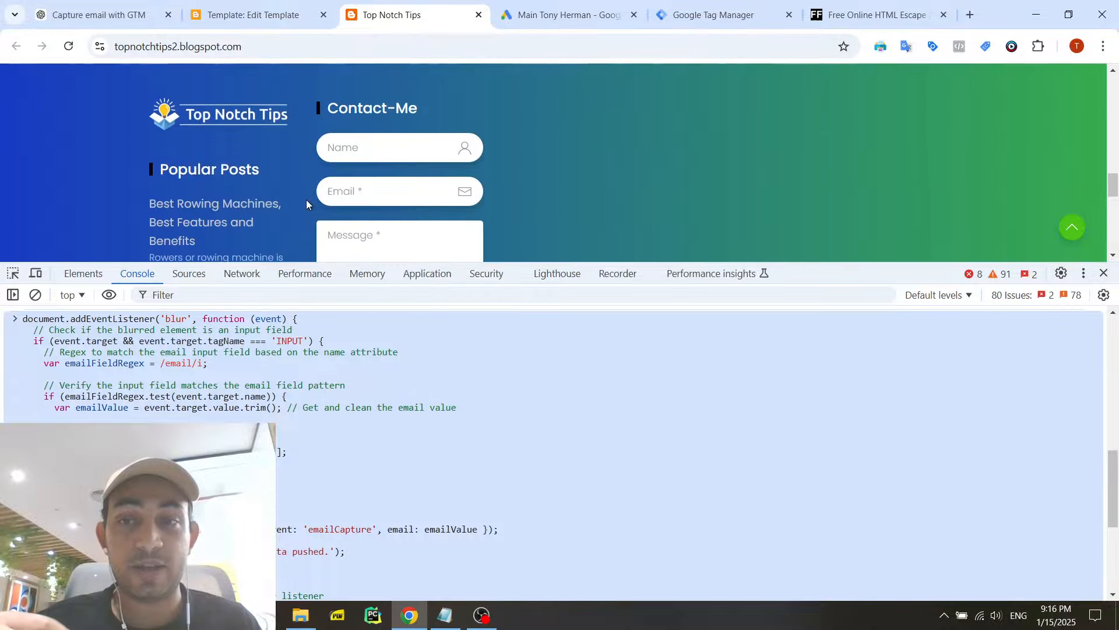
left_click(373, 186)
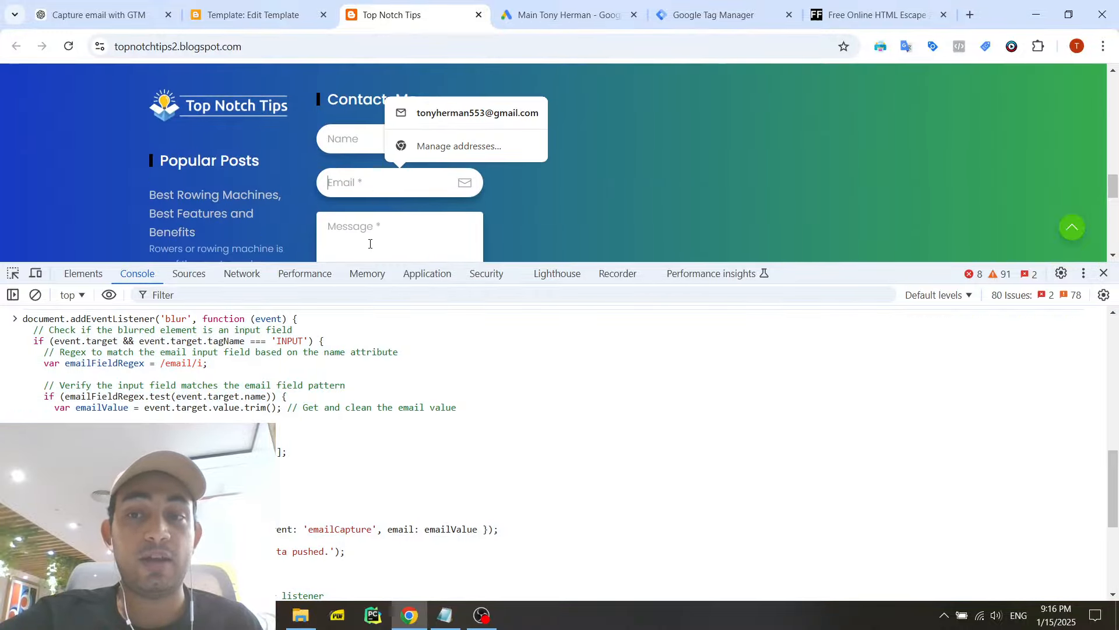
left_click(371, 244)
left_click(369, 186)
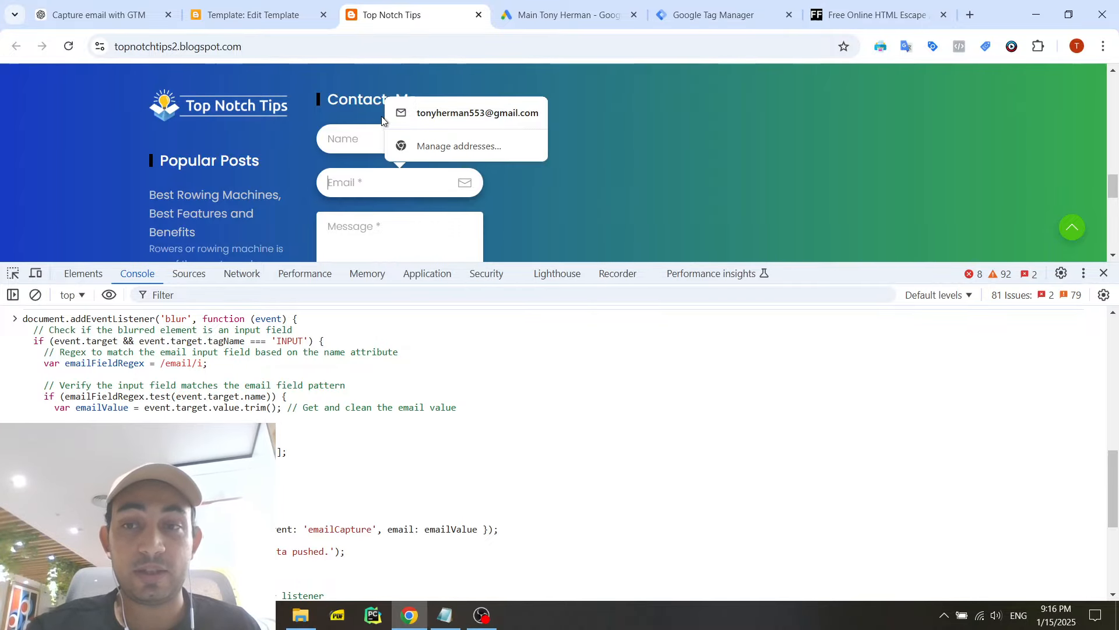
left_click(356, 132)
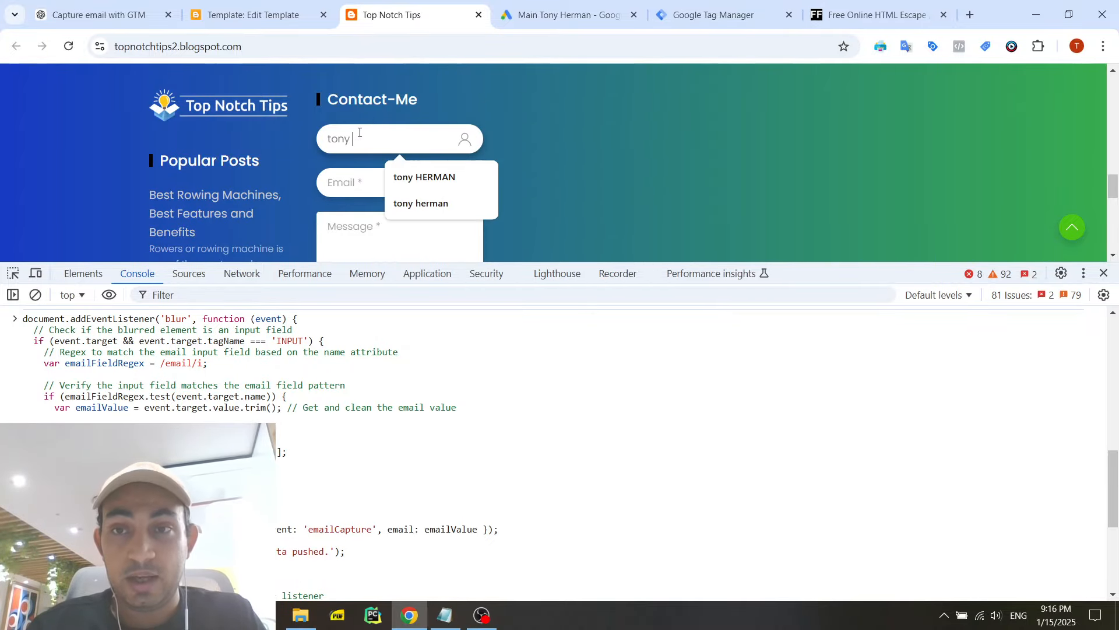
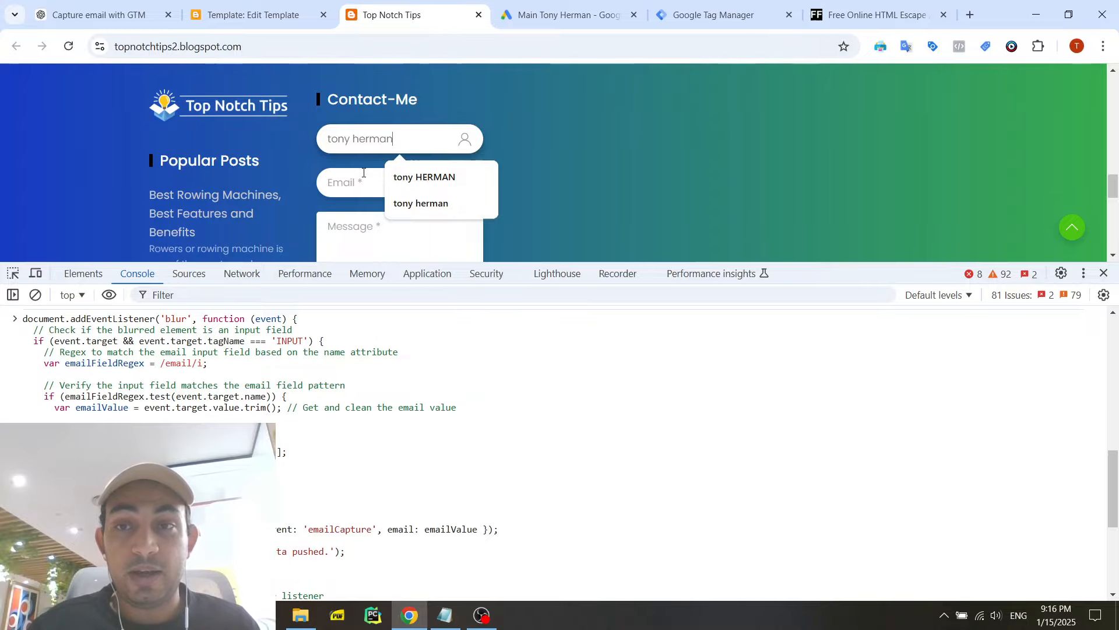
left_click(372, 180)
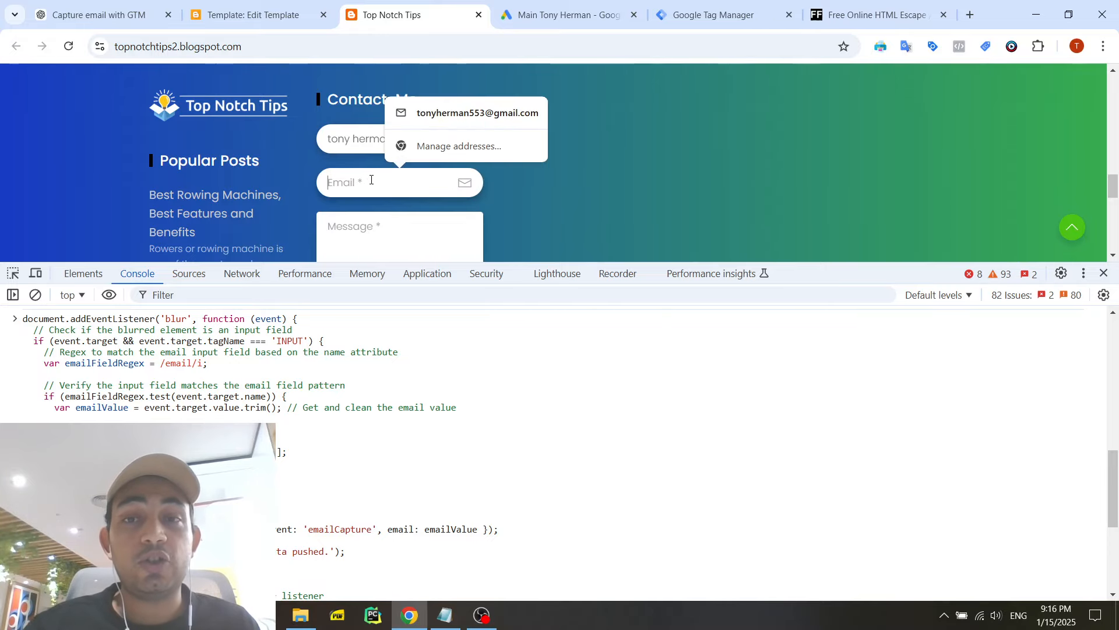
left_click(366, 138)
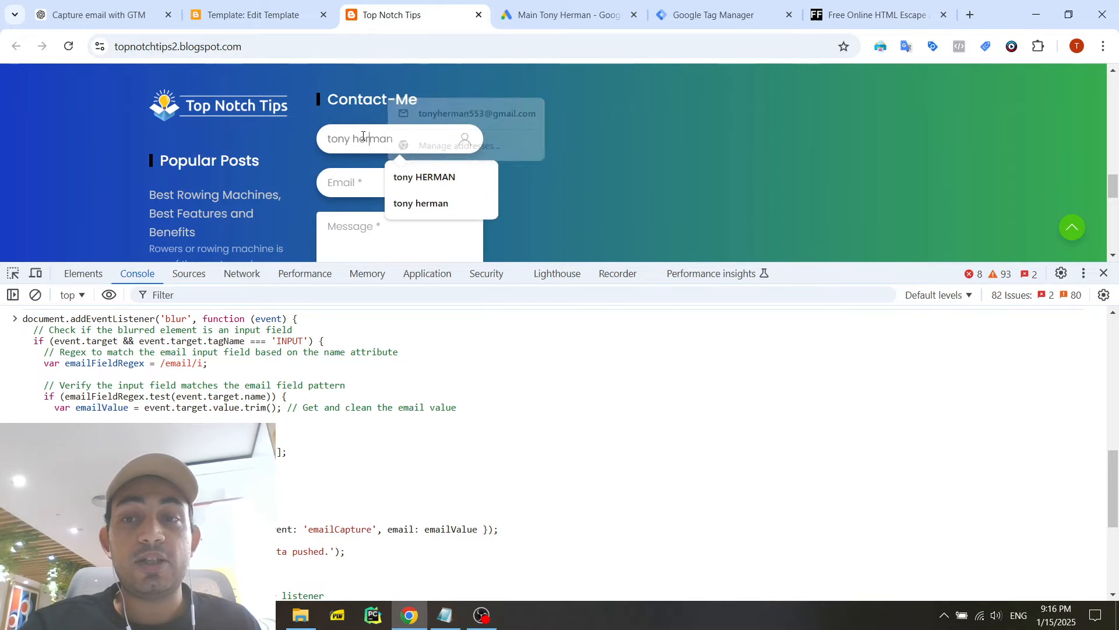
- Look over the blur listener script in the console and its version in the ChatGPT conversation "Capture email with GTM"
left_click(186, 323)
key("ctrl+a")
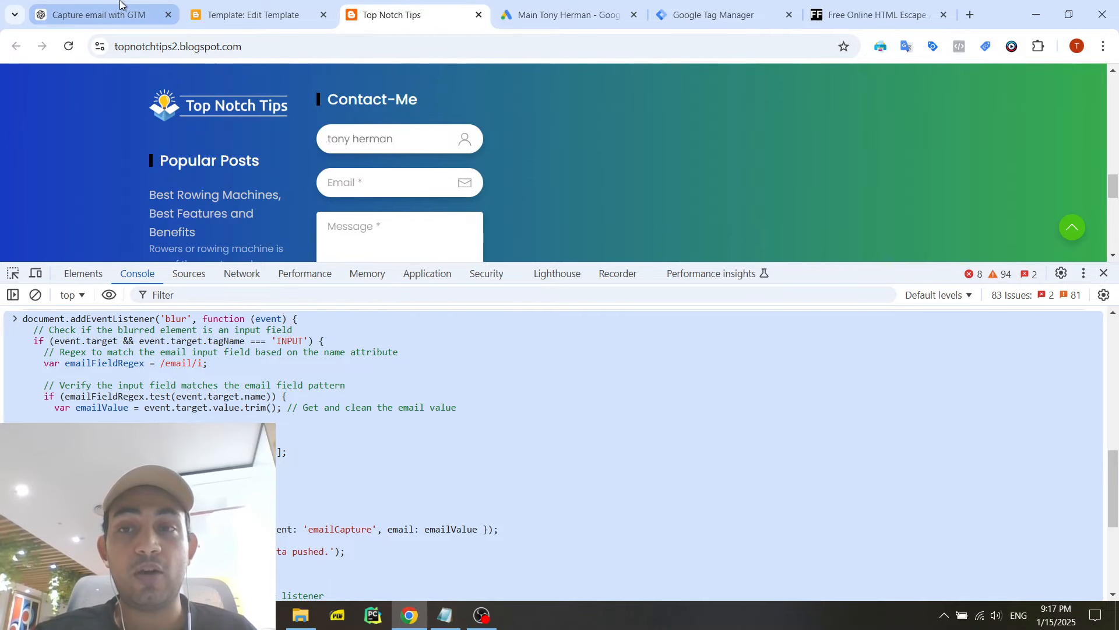
left_click(99, 15)
scroll(559, 312, "up", 3)
left_click(560, 312)
scroll(560, 306, "down", 3)
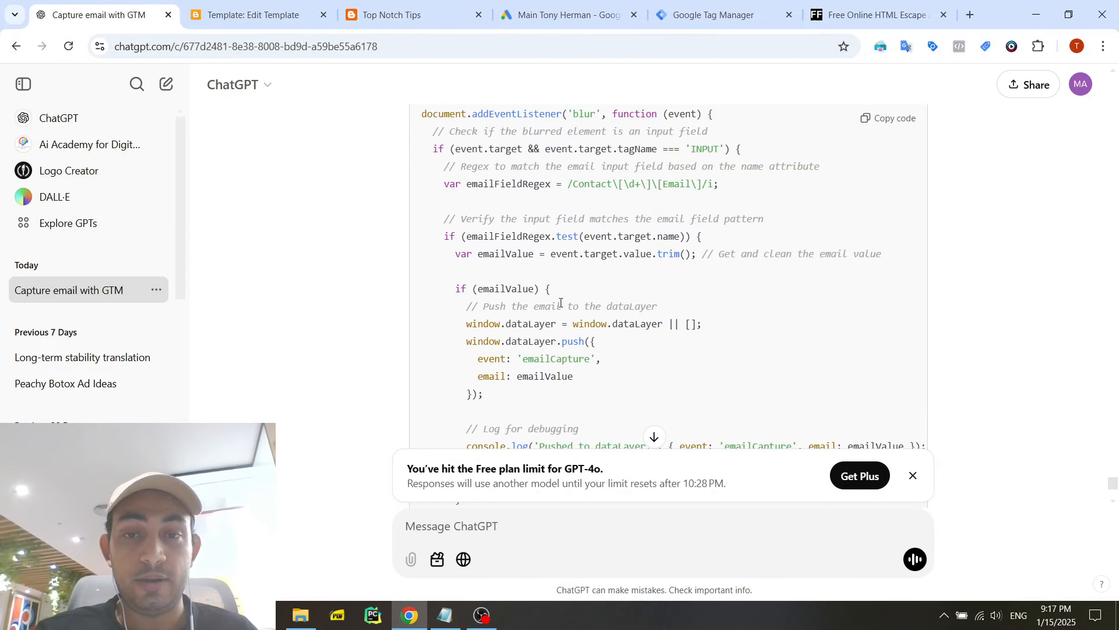
- Inspect the Email input of the Contact-Me form on the Top Notch Tips page and examine its name attribute in the HTML
left_click(408, 17)
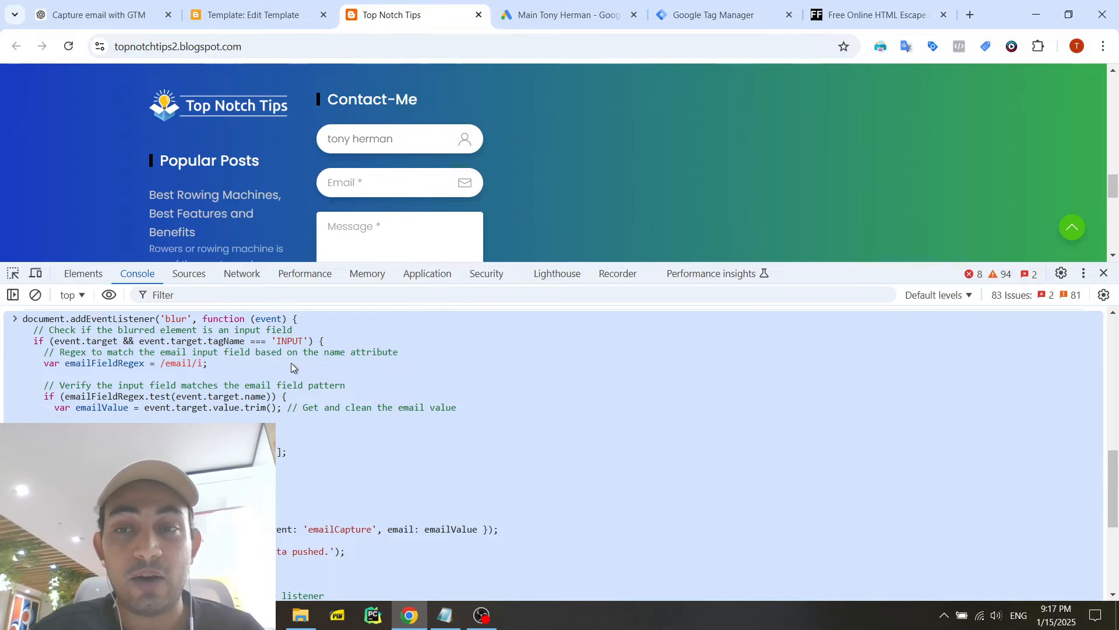
left_click(387, 185)
right_click(386, 185)
mouse_move(475, 484)
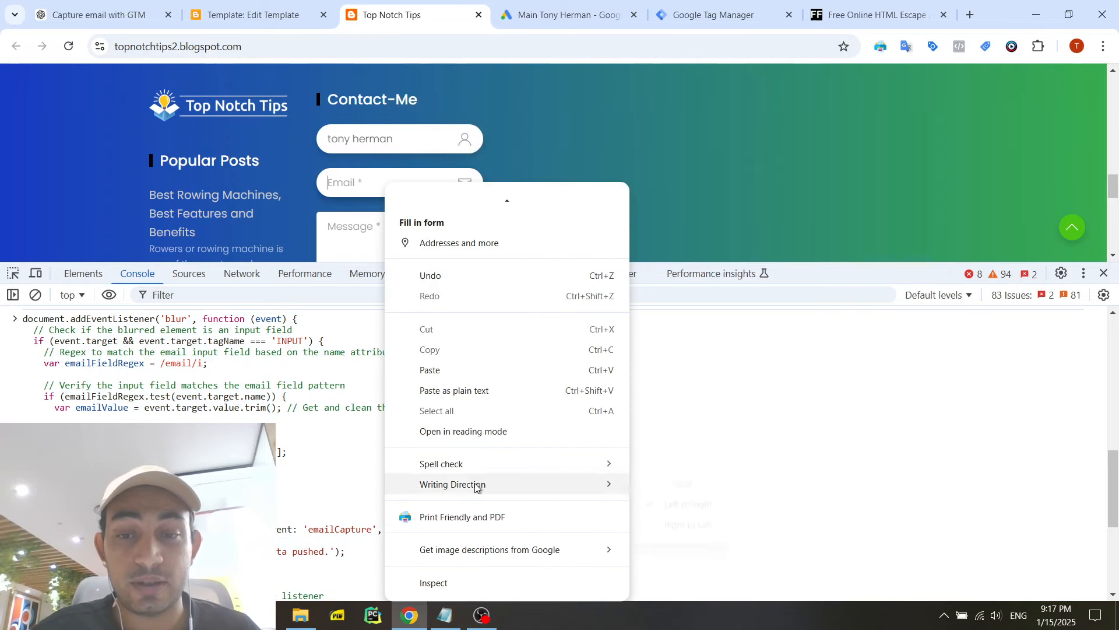
left_click(480, 581)
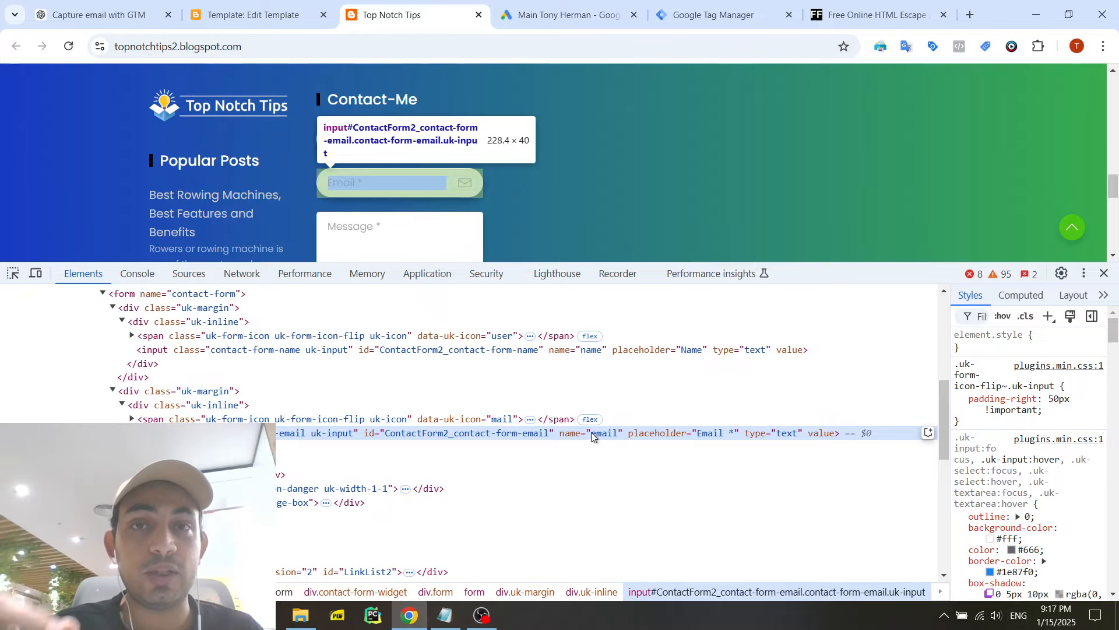
scroll(579, 440, "up", 3)
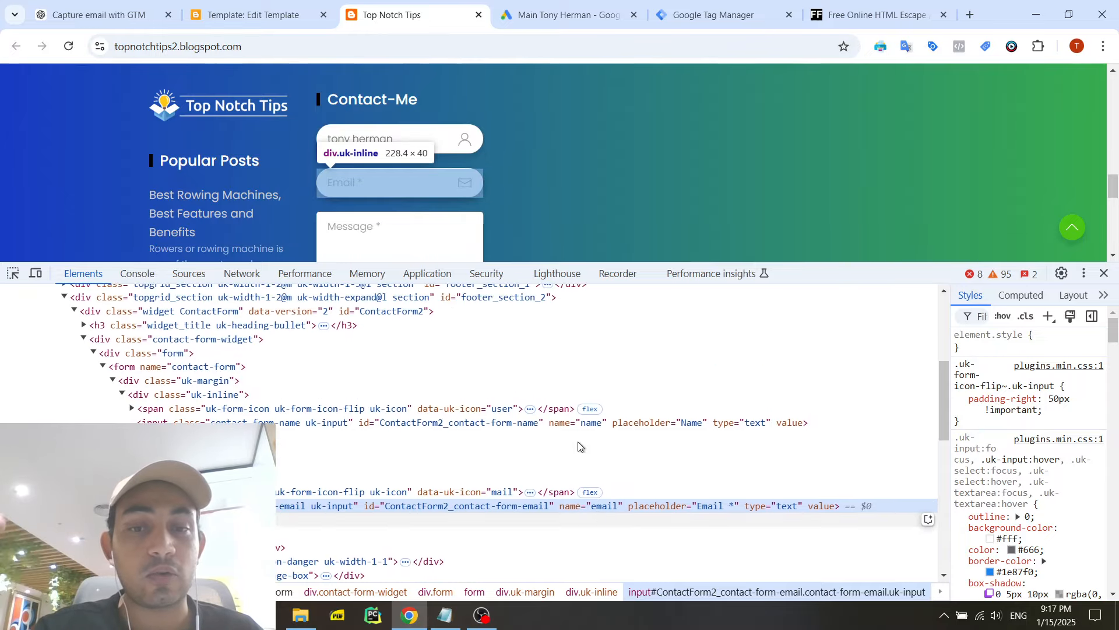
scroll(604, 478, "down", 5)
scroll(617, 450, "up", 2)
scroll(617, 450, "up", 1)
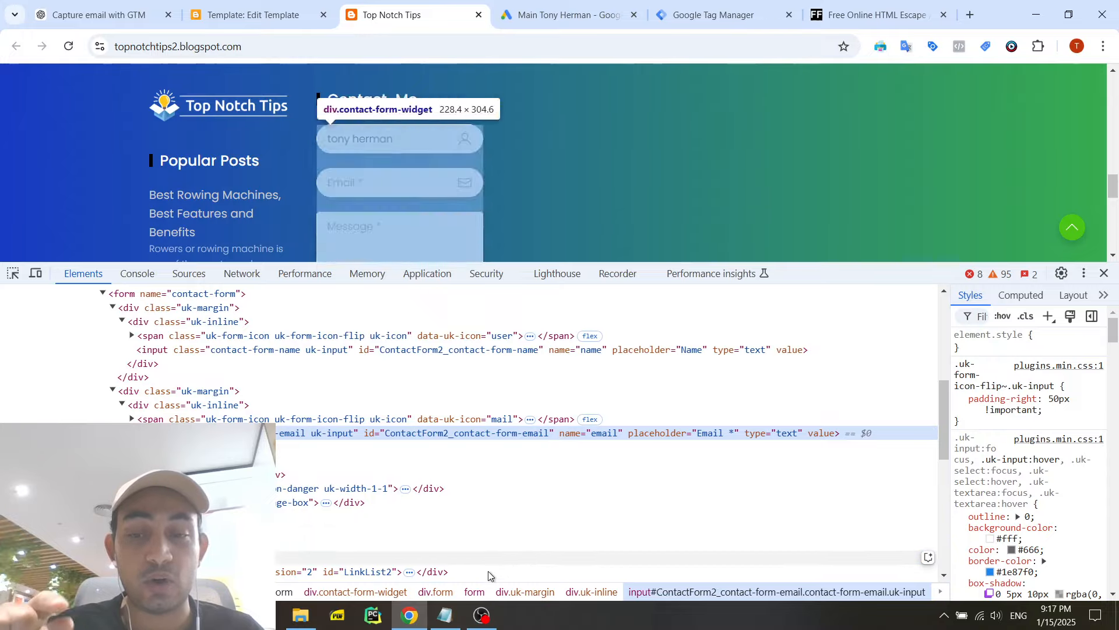
- Read through the listener script in an enlarged console, down to the logged dataLayer pushes
left_click(137, 274)
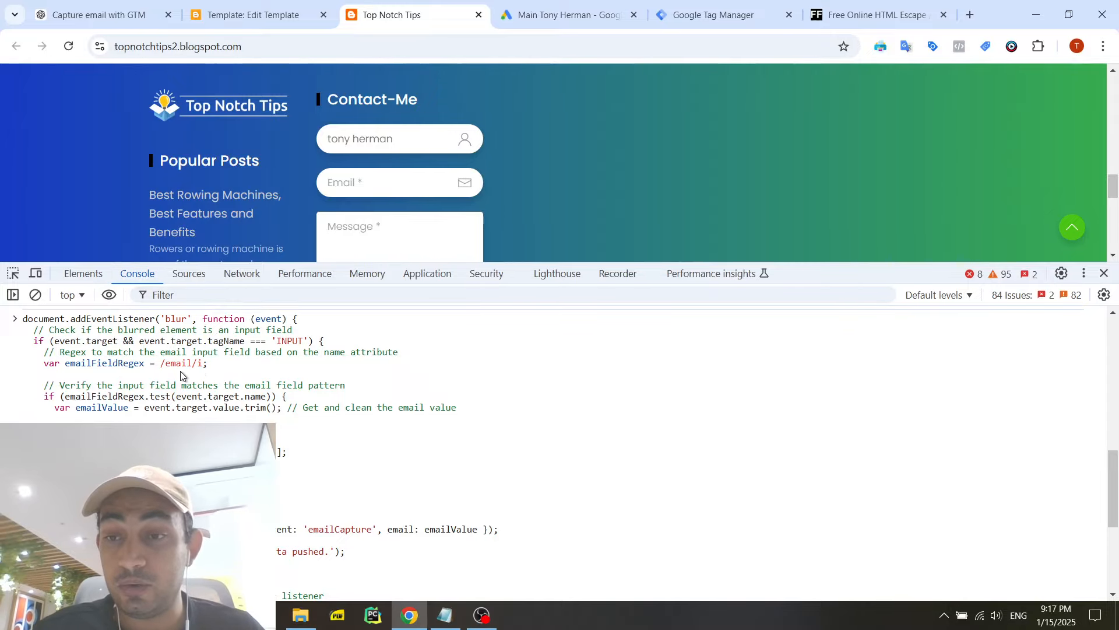
key("ctrl+a")
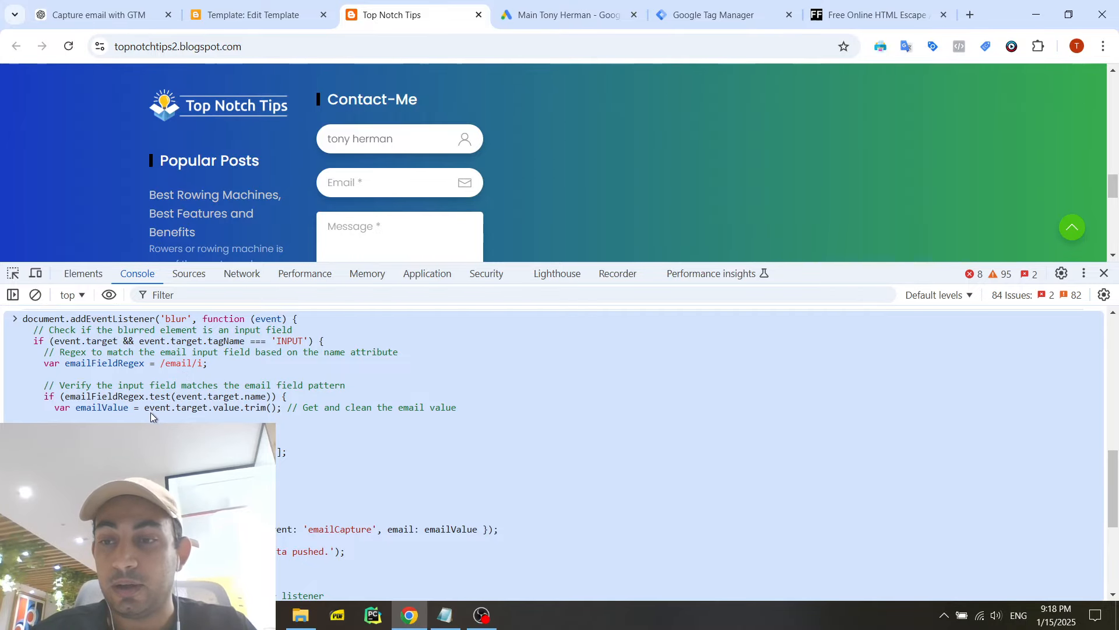
left_click_drag(849, 276, 849, 244)
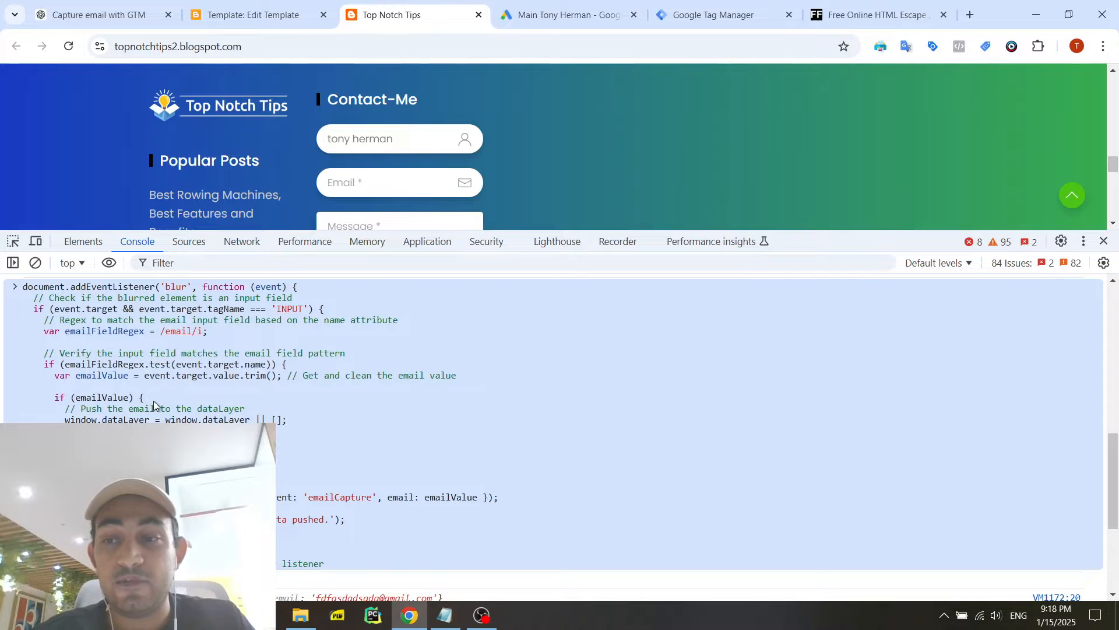
scroll(133, 408, "down", 3)
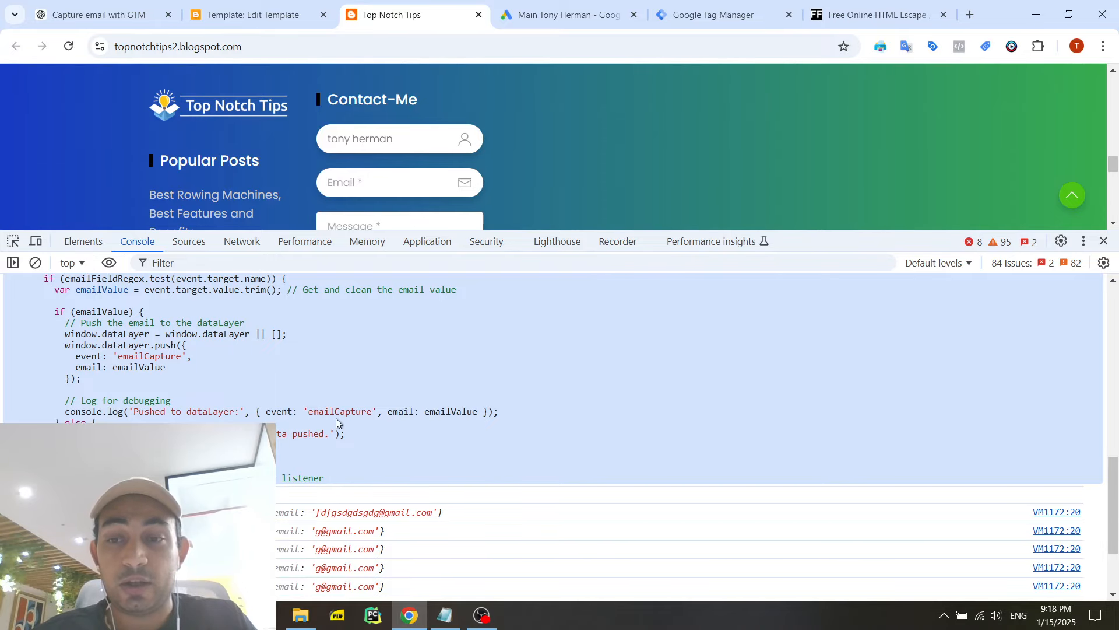
scroll(337, 422, "down", 4)
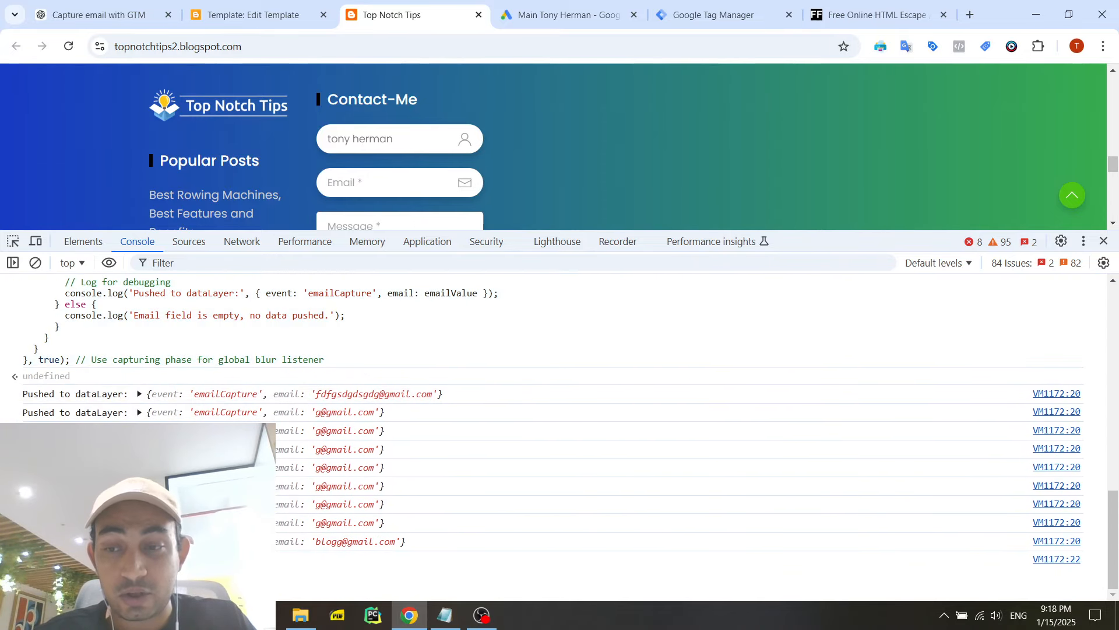
- Copy the whole blur listener script from Notepad and paste it into the console of the Top Notch Tips page
left_click(445, 615)
key("ctrl+a")
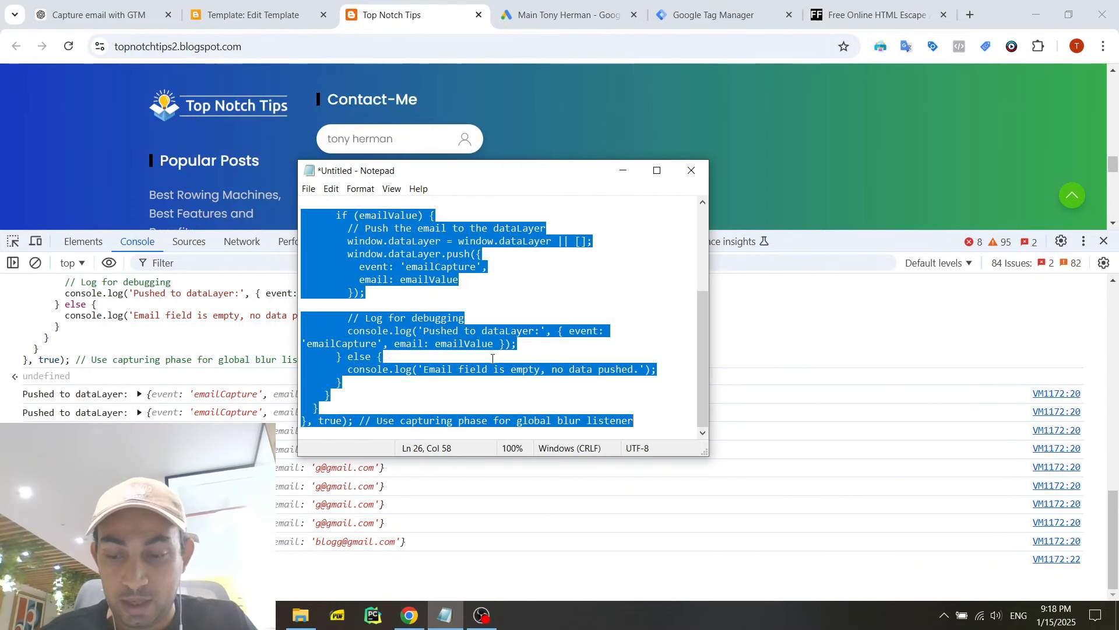
key("alt+Tab")
key("ctrl+v")
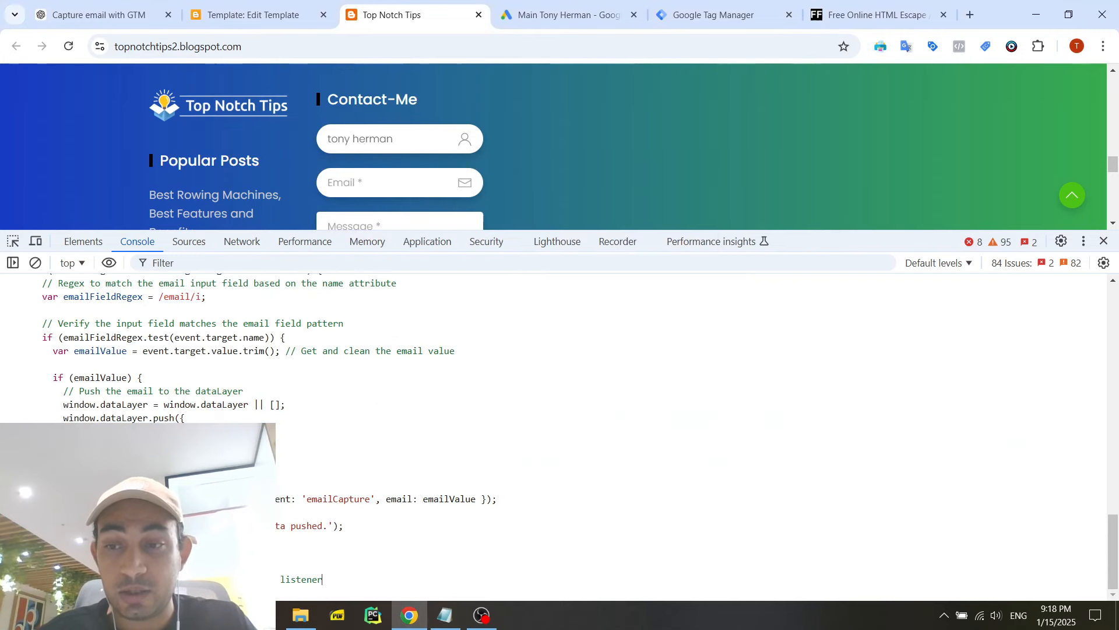
- Review the emailFieldRegex line with the /email/i pattern in the pasted script and run the script in the console
scroll(186, 387, "up", 2)
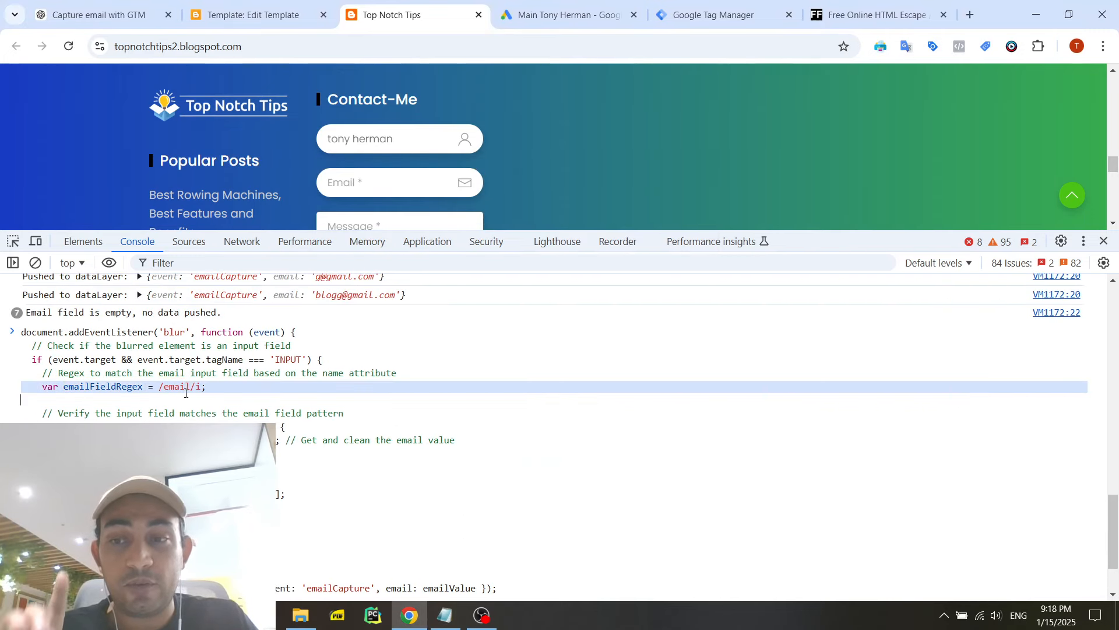
double_click(171, 387)
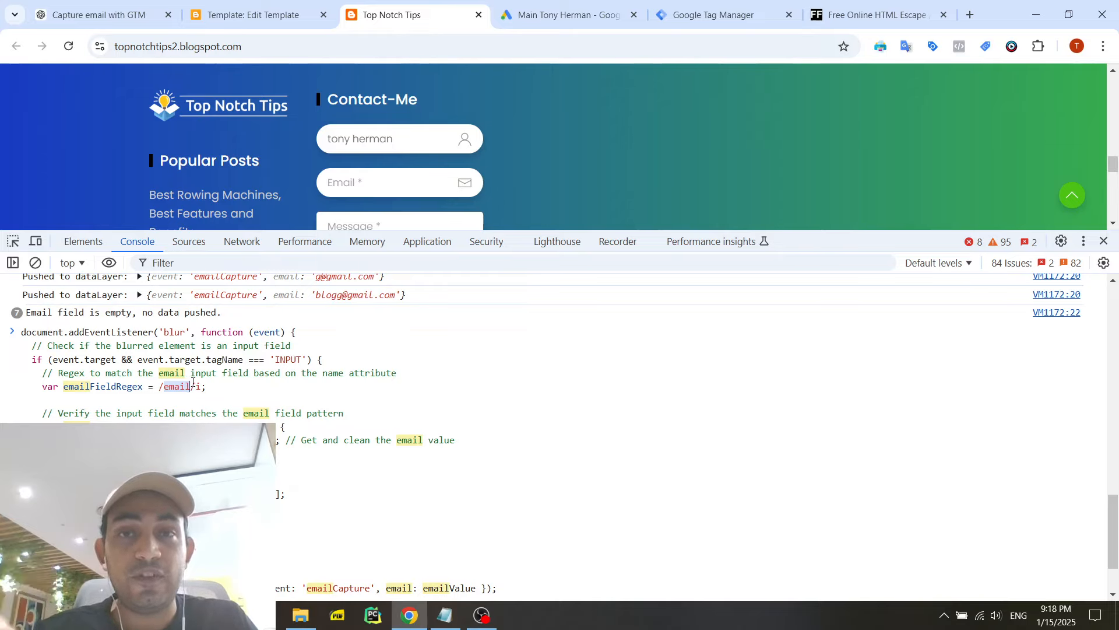
left_click(195, 390)
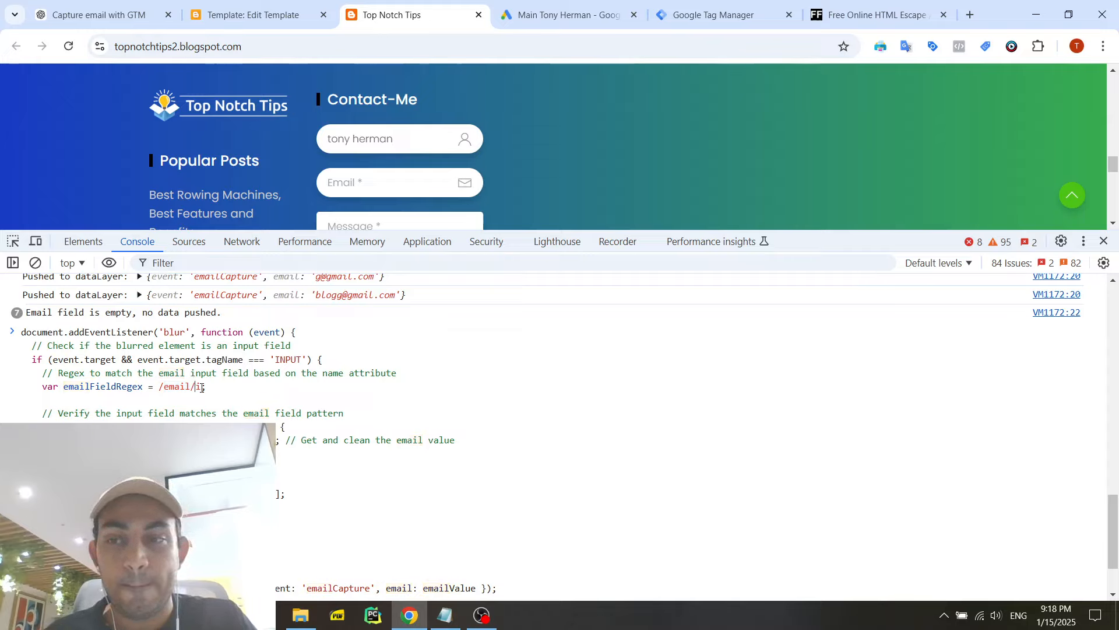
left_click_drag(207, 388, 44, 388)
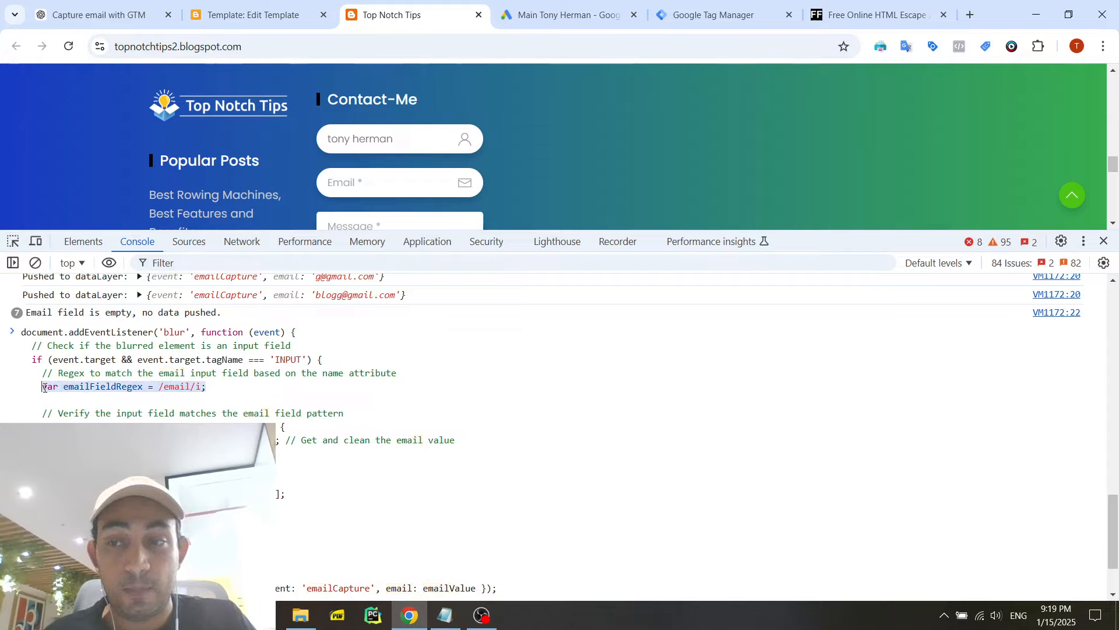
left_click(97, 389)
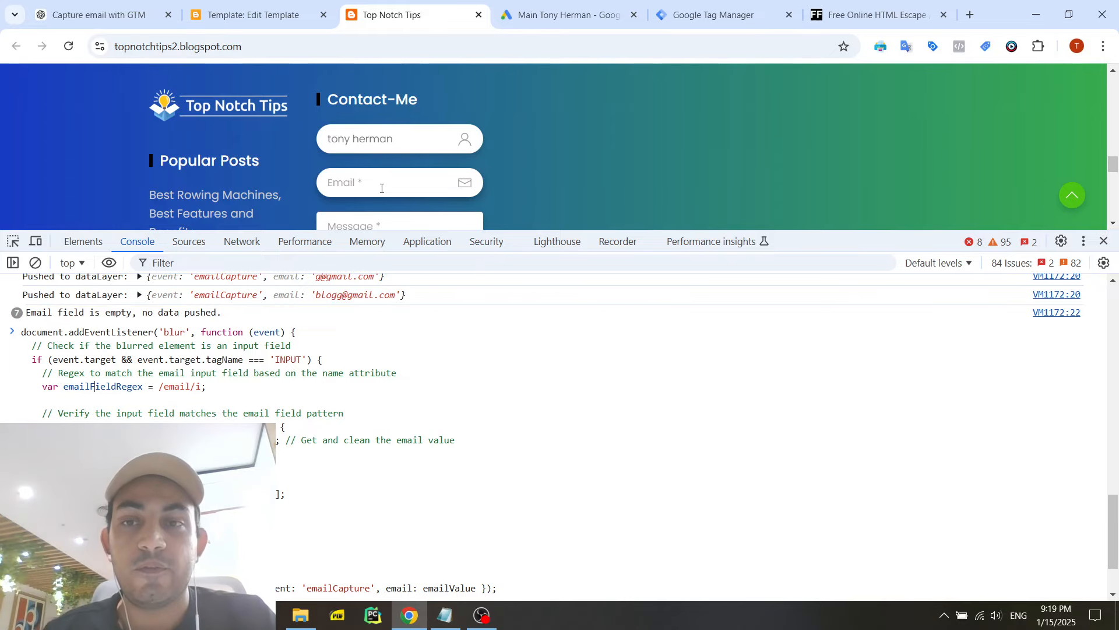
scroll(379, 408, "down", 3)
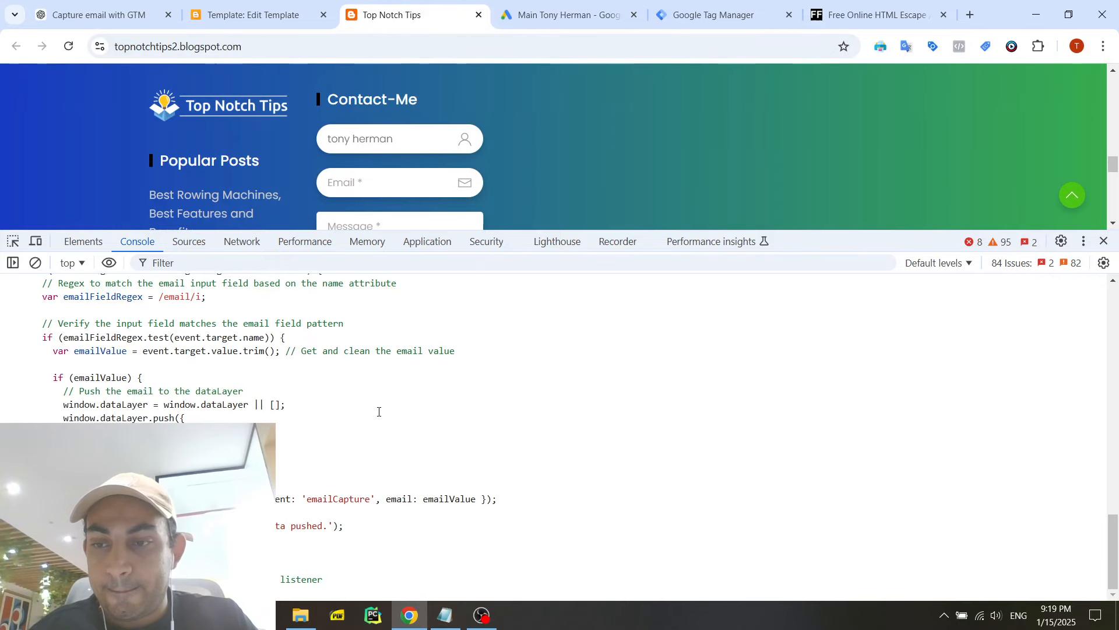
key("Return")
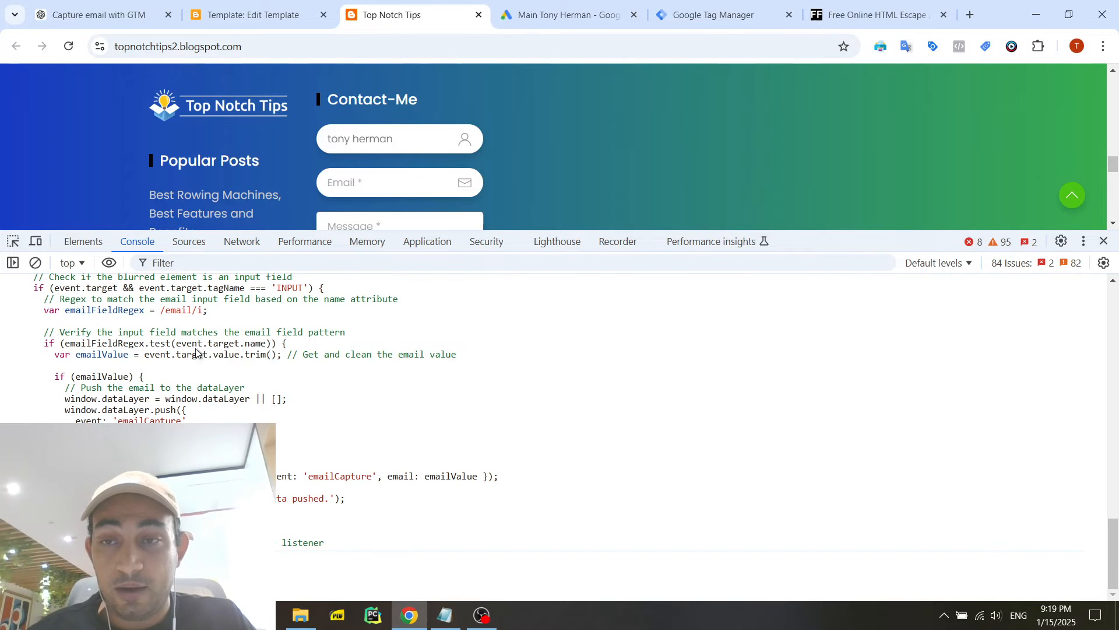
- Enter the email address in the Contact-Me form and move focus to Message to fire the blur listener, keeping the console log in view
left_click(363, 183)
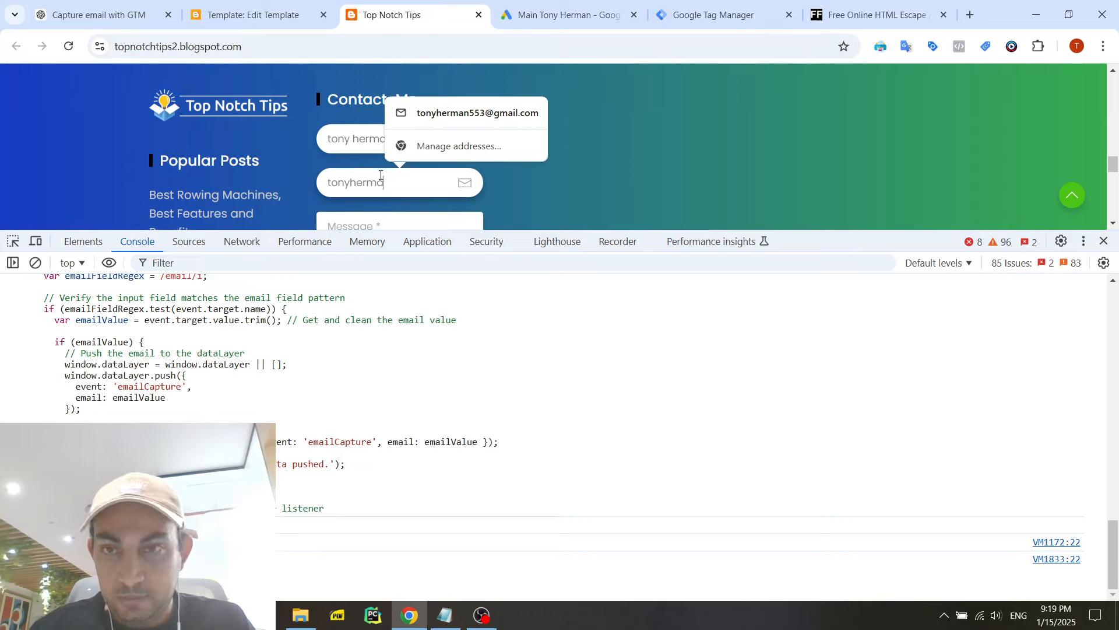
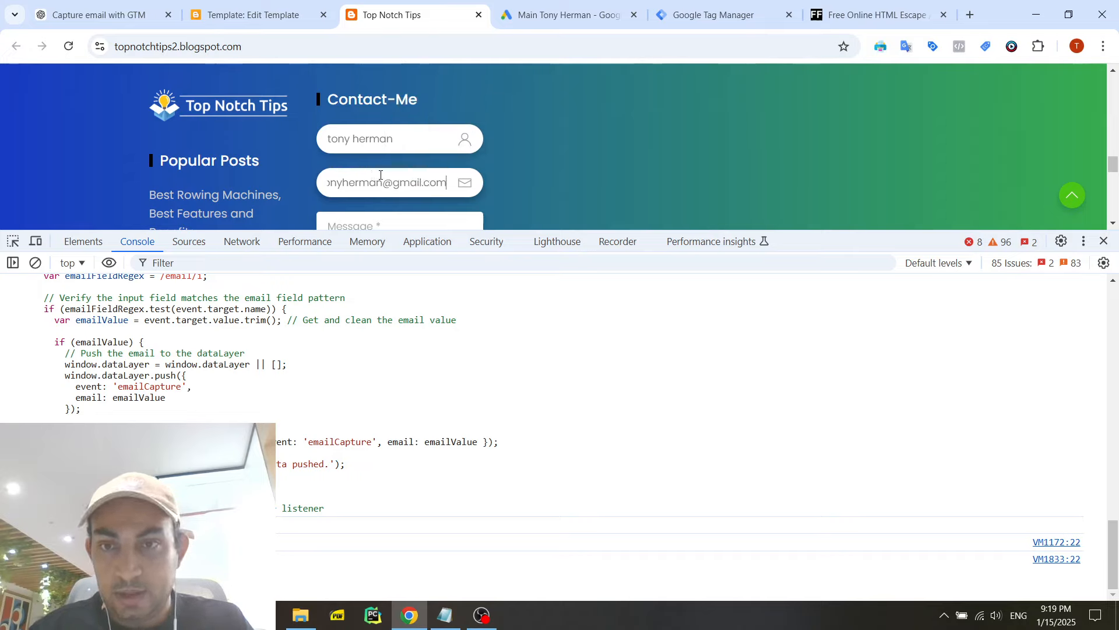
scroll(430, 172, "down", 1)
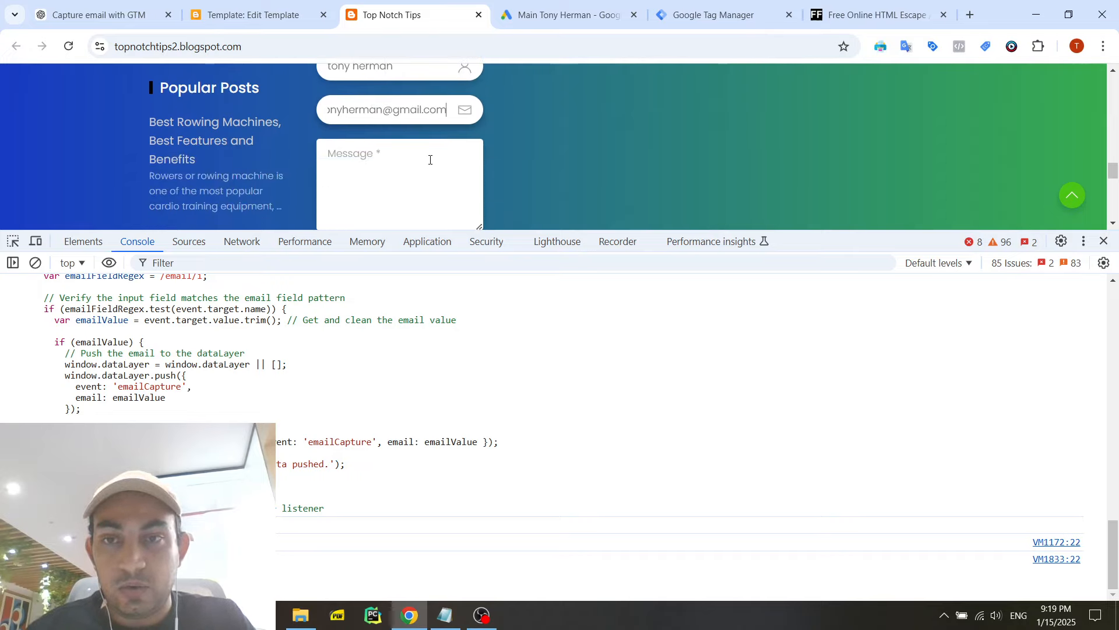
left_click(396, 160)
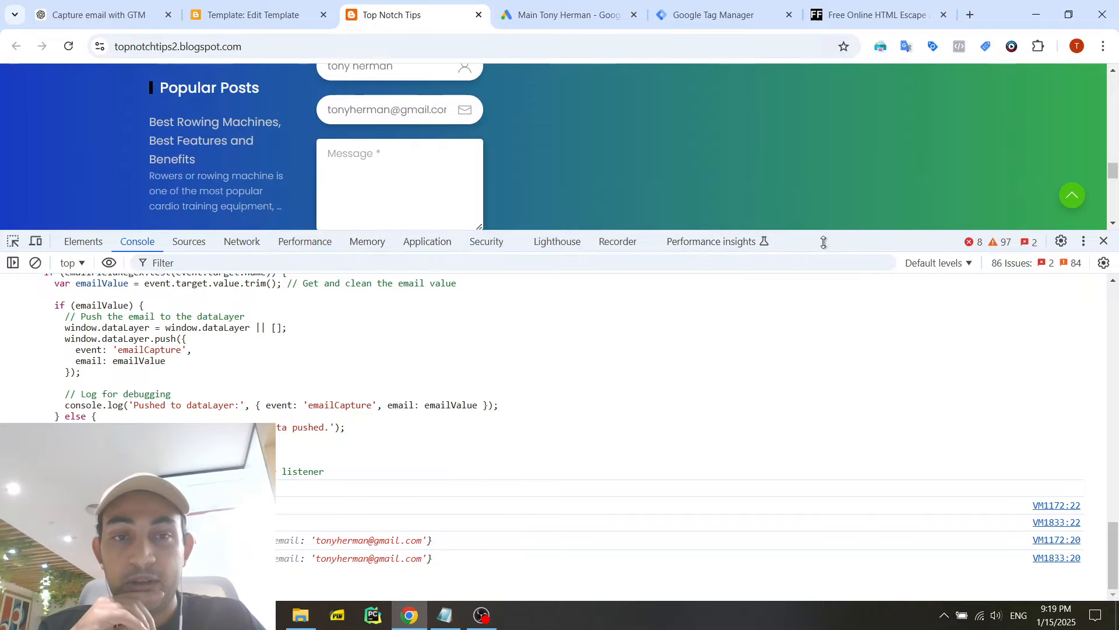
left_click_drag(823, 243, 823, 234)
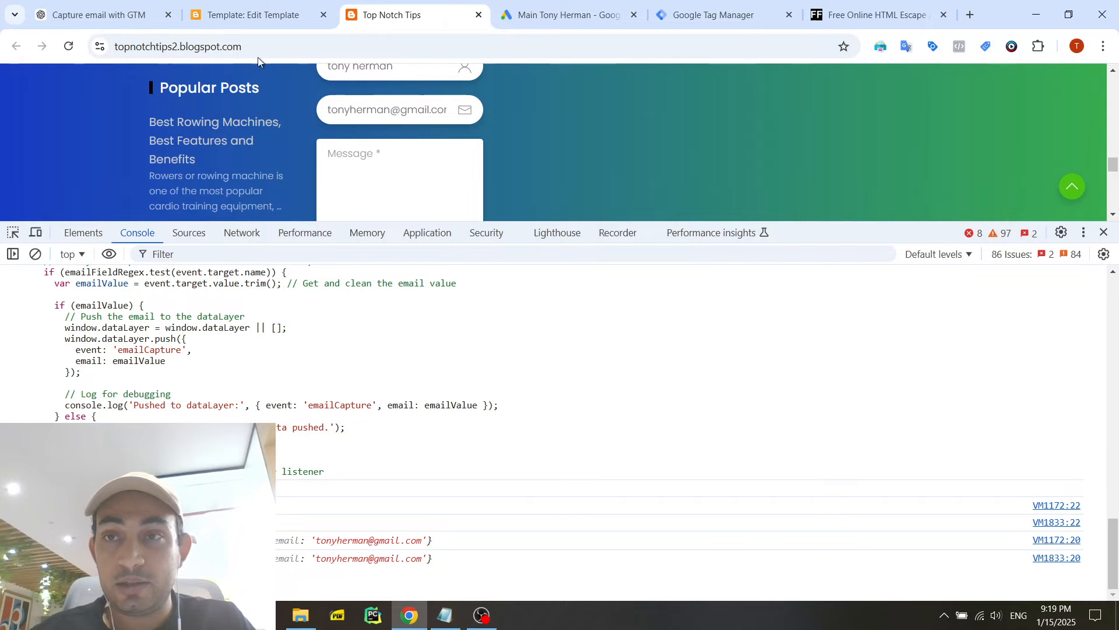
- Switch to Google Tag Manager, dismiss the installation instructions and show the container's tags
left_click_drag(751, 13, 598, 14)
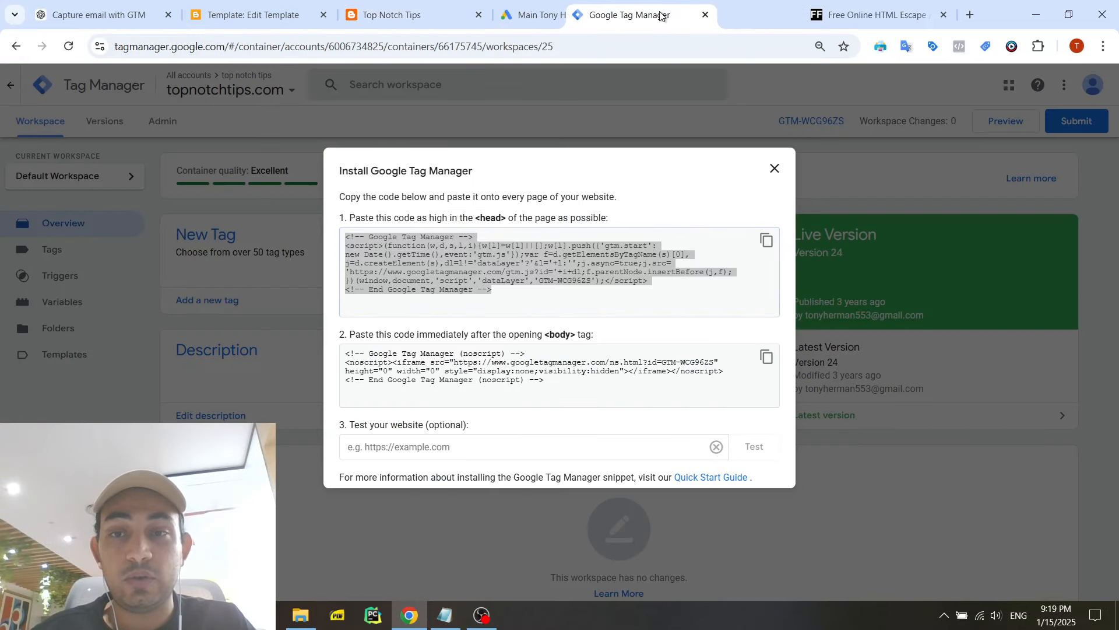
left_click(774, 175)
left_click(97, 257)
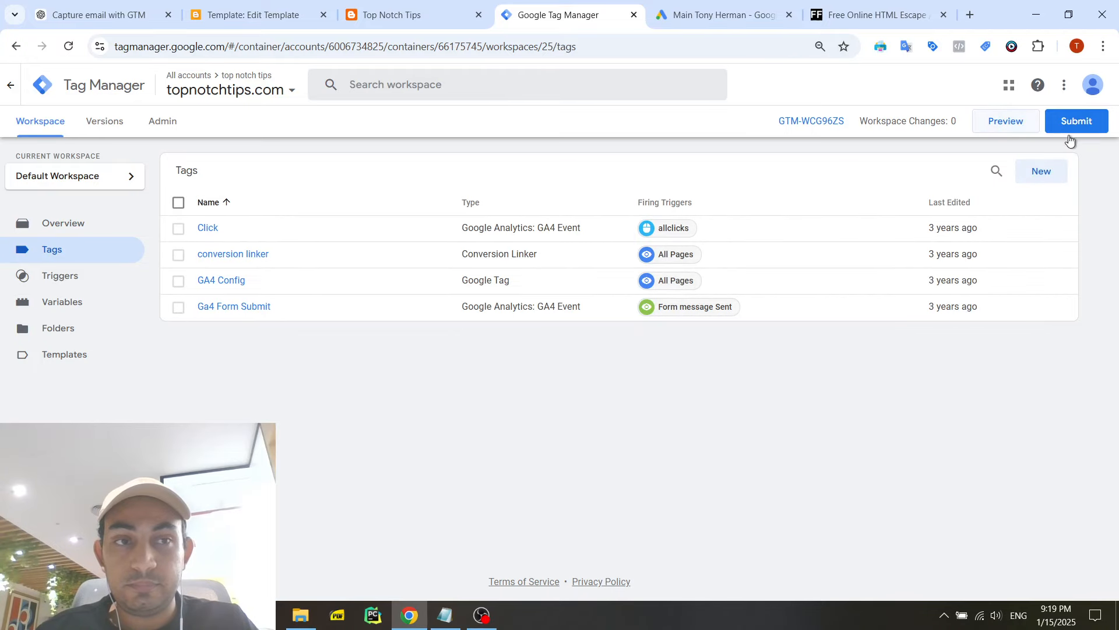
- Create a new tag named "Email Capture Based on Blur Event"
left_click(1036, 173)
triple_click(308, 84)
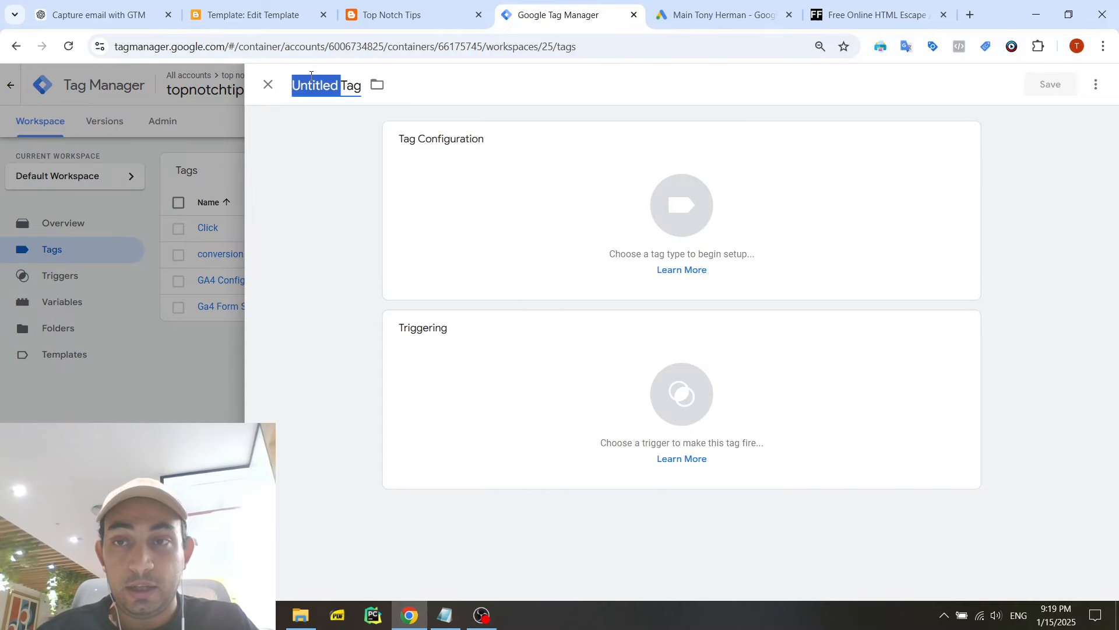
type("Email Captue")
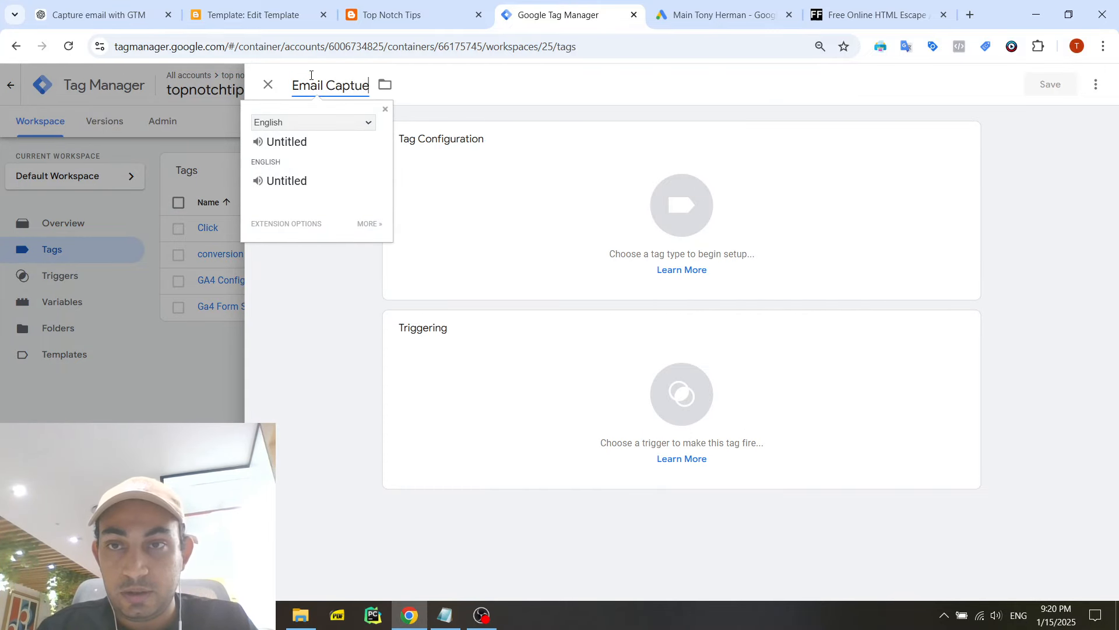
key("BackSpace")
type("re")
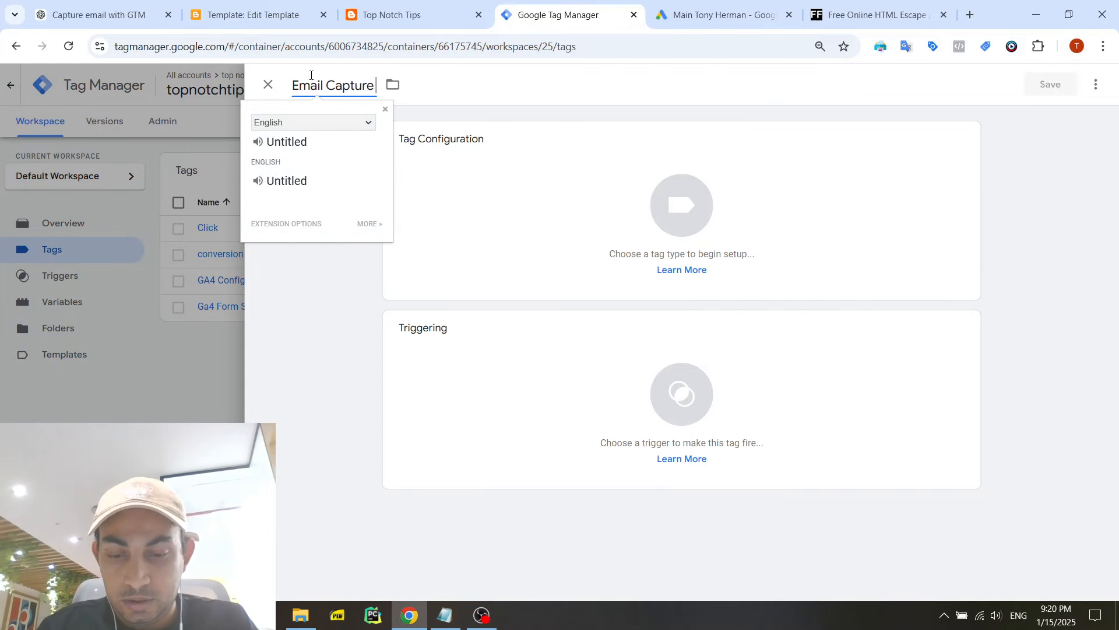
type(" Based on")
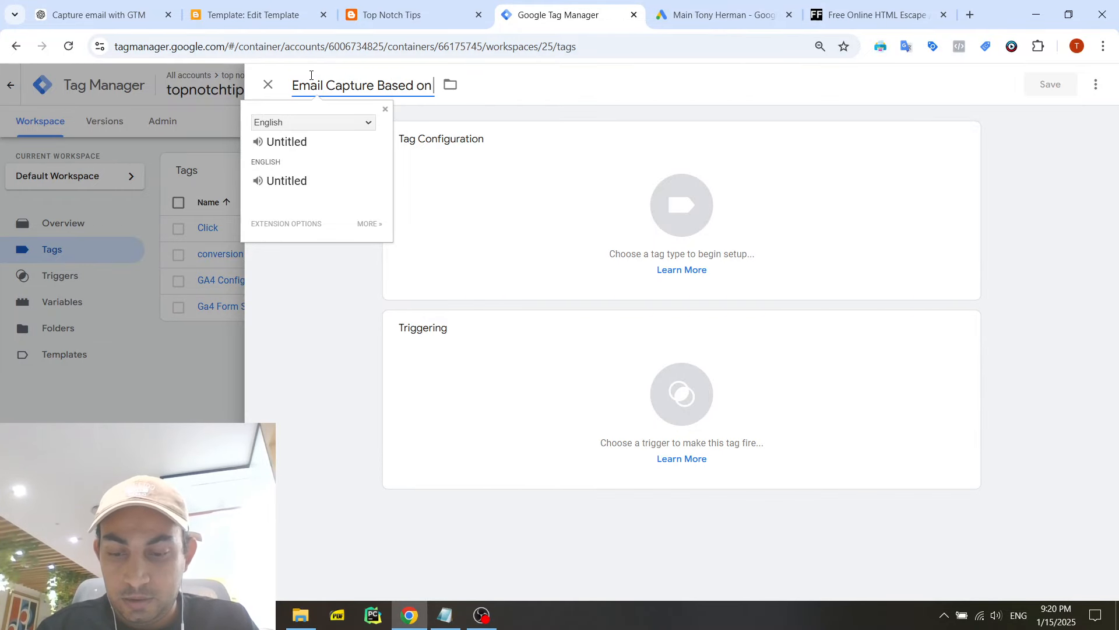
type(" Blur Event")
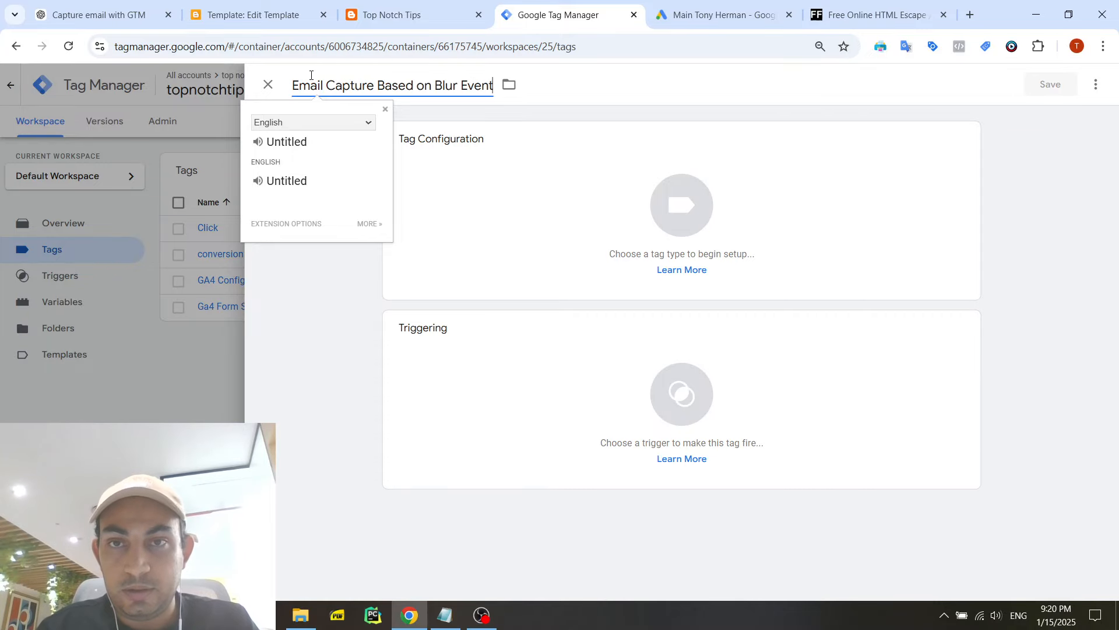
- Set the tag type to Custom HTML and paste the blur listener script from Notepad as its HTML
left_click(465, 170)
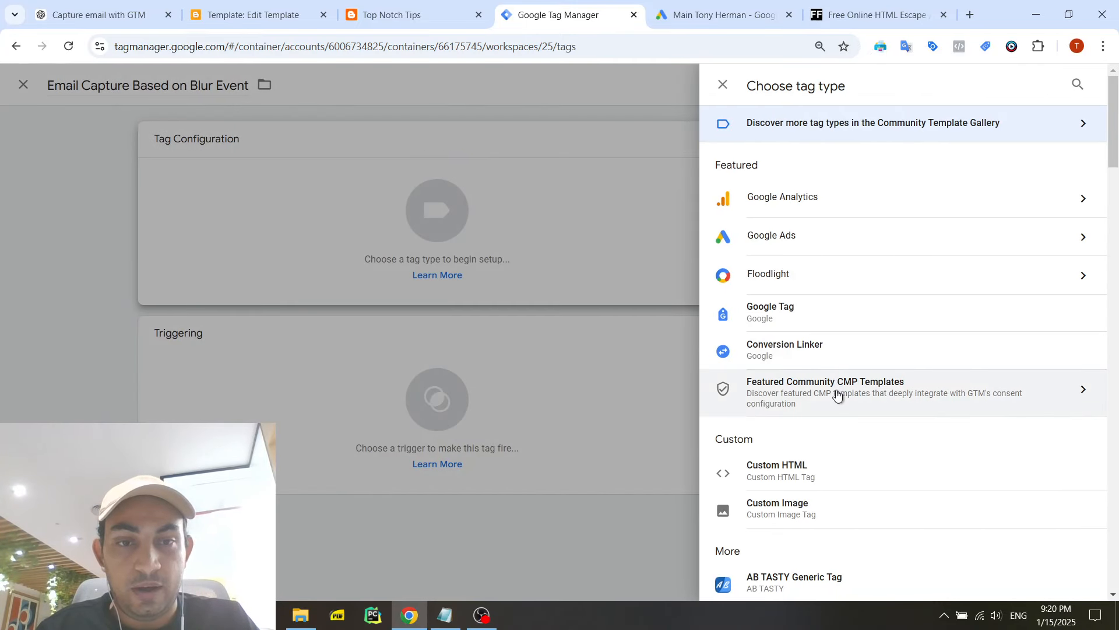
left_click(814, 471)
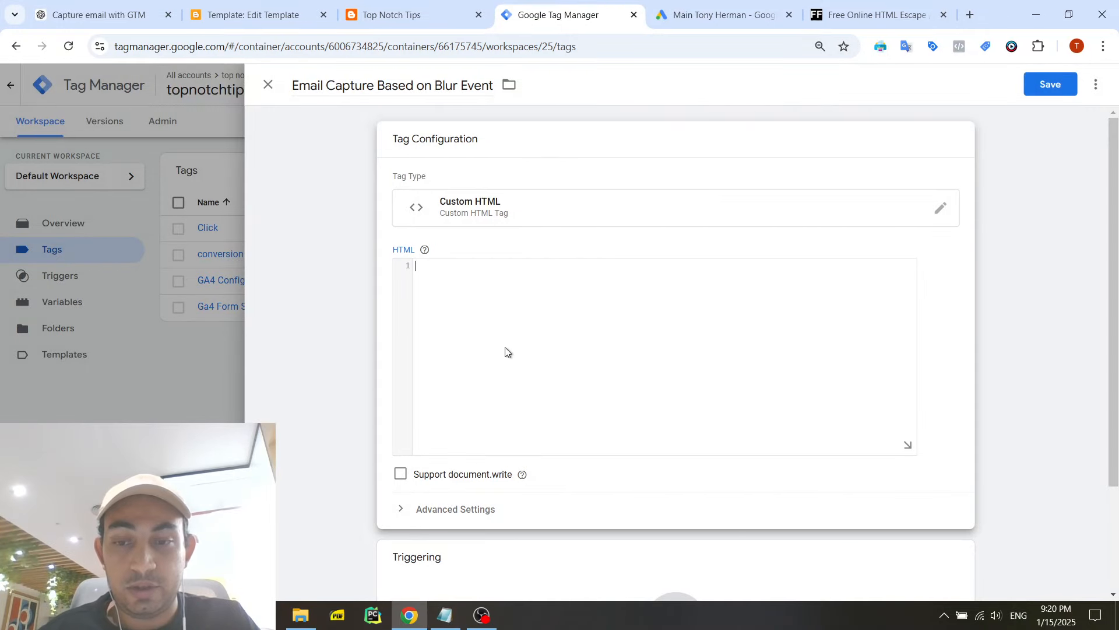
left_click(446, 615)
left_click(465, 393)
key("ctrl+a")
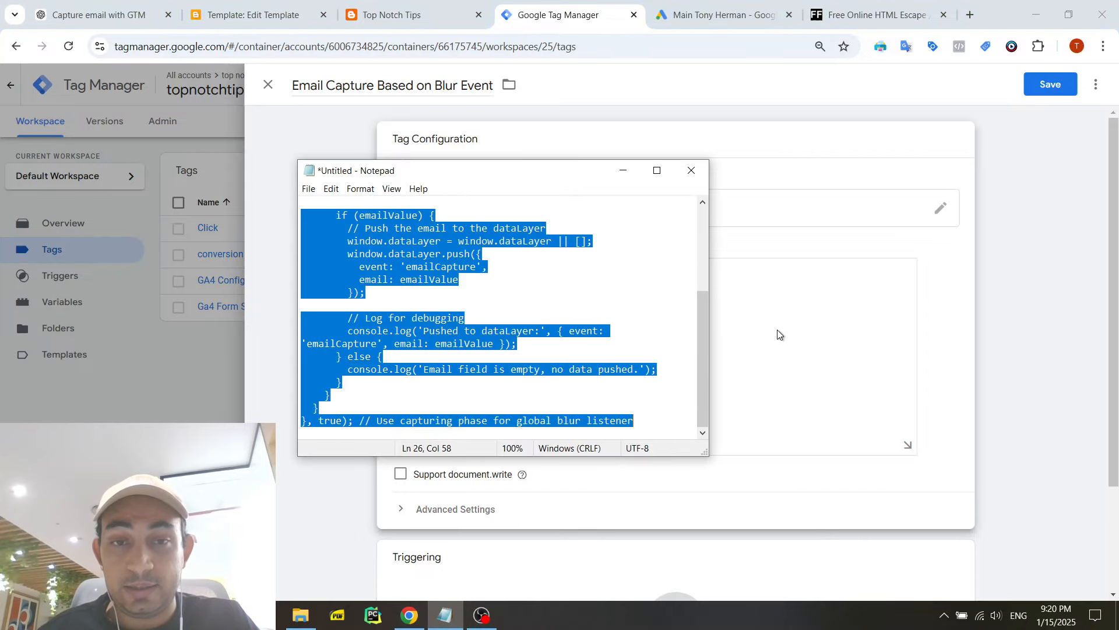
key("ctrl+c")
left_click(776, 330)
key("ctrl+v")
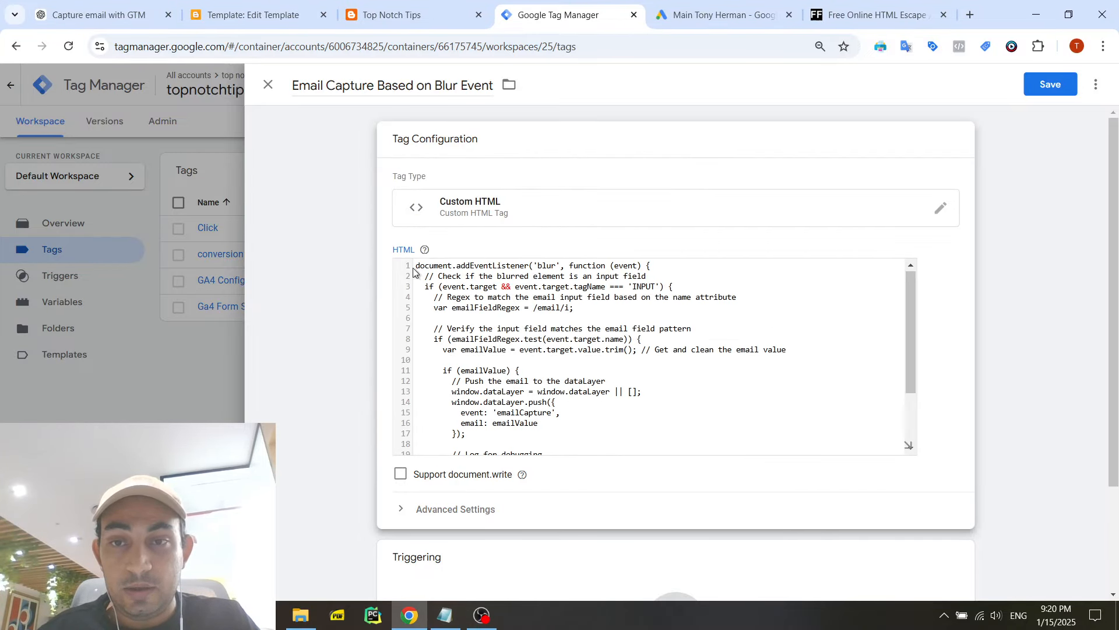
- Wrap the pasted listener code in an opening <script> line and a closing </script> line
key("ctrl+Home")
key("Return")
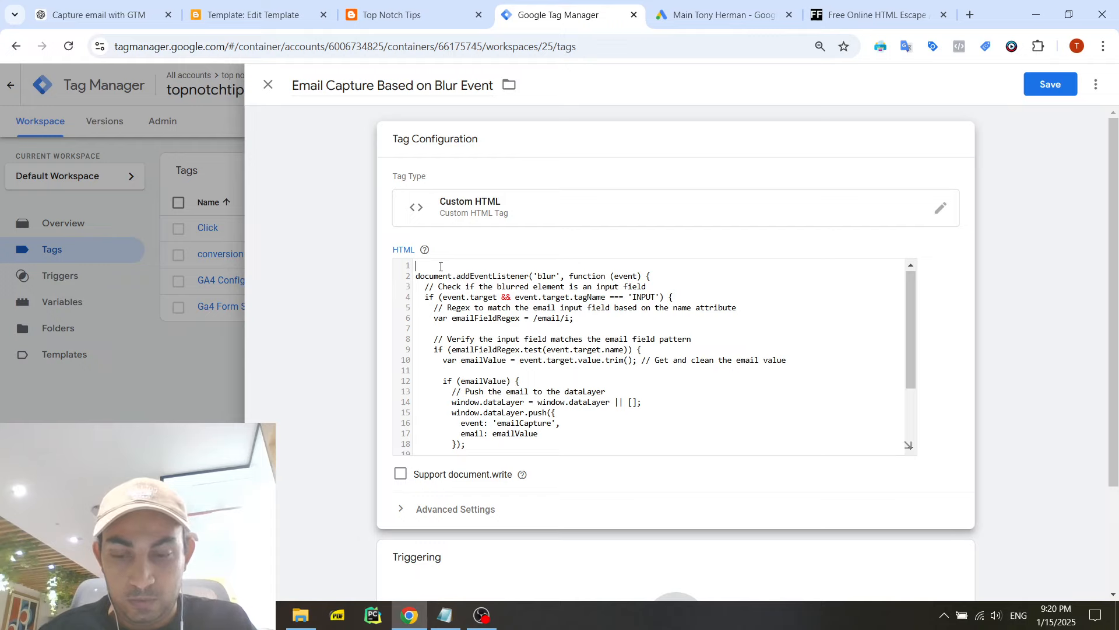
type("<scro")
key("BackSpace")
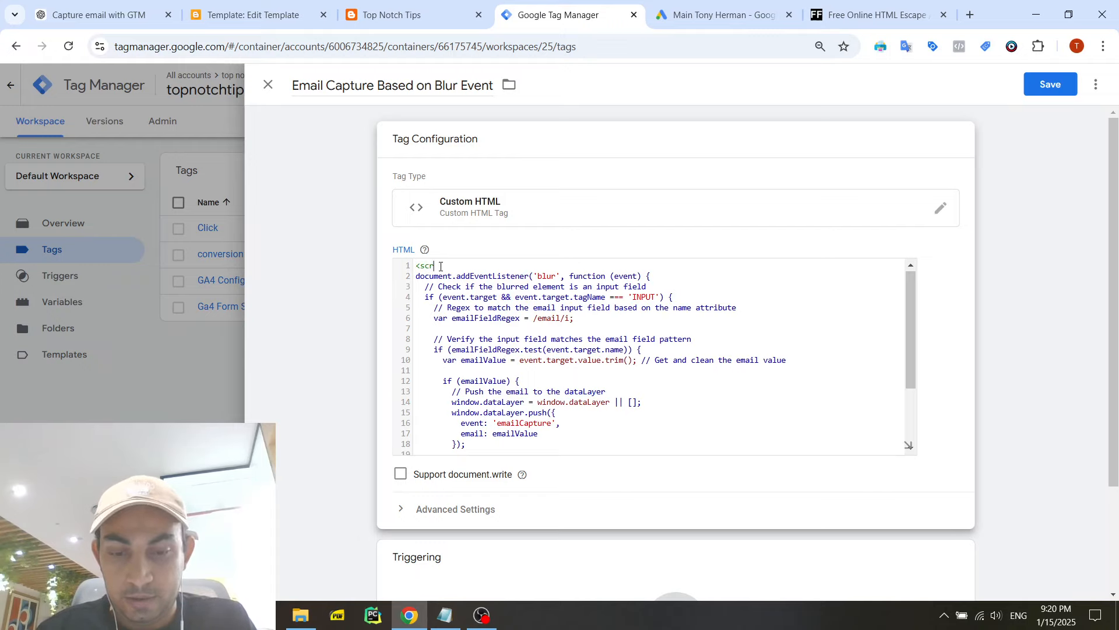
key("Down")
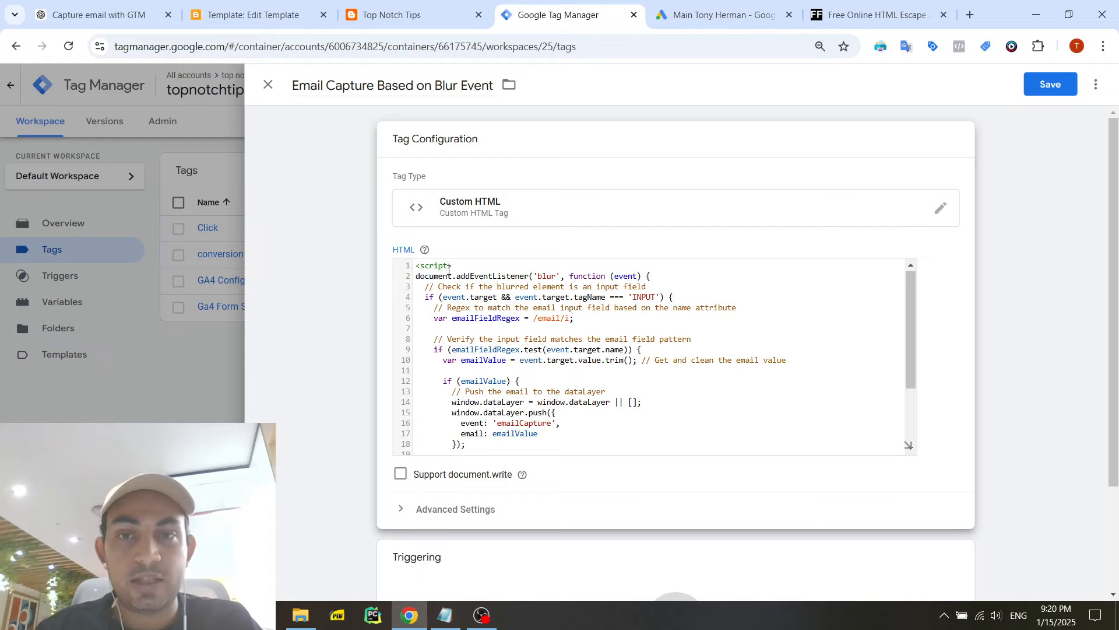
scroll(449, 270, "down", 5)
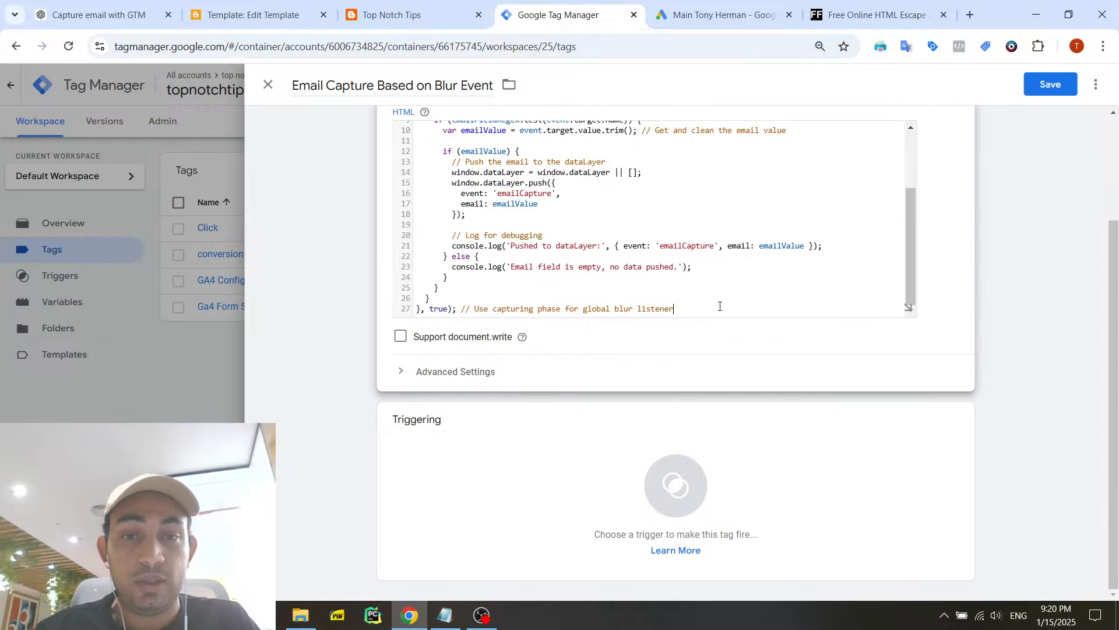
key("Return")
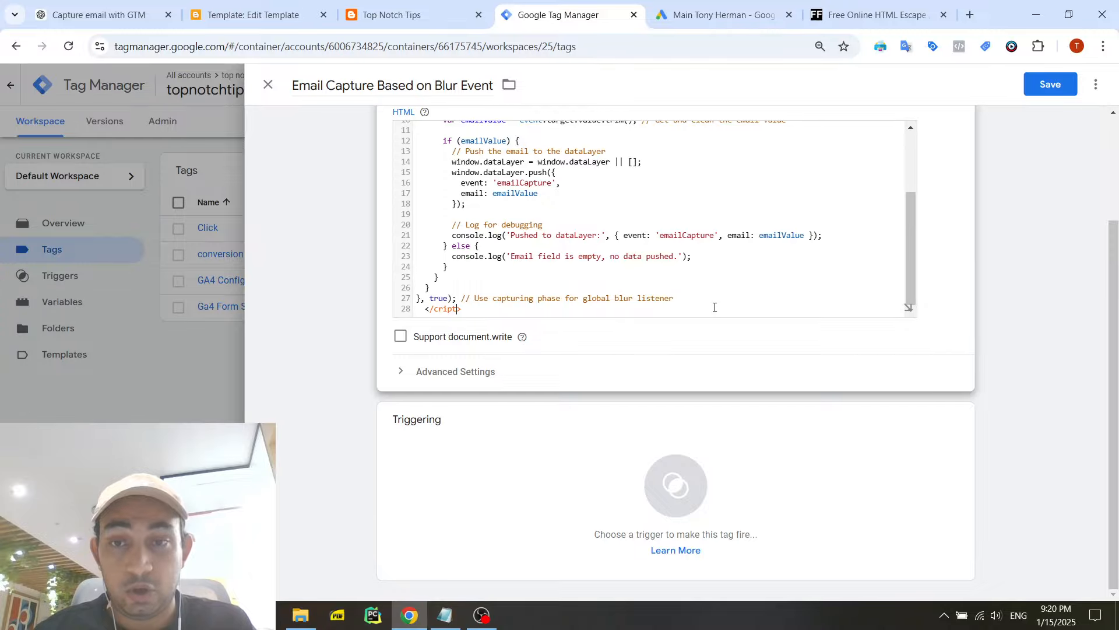
type("s")
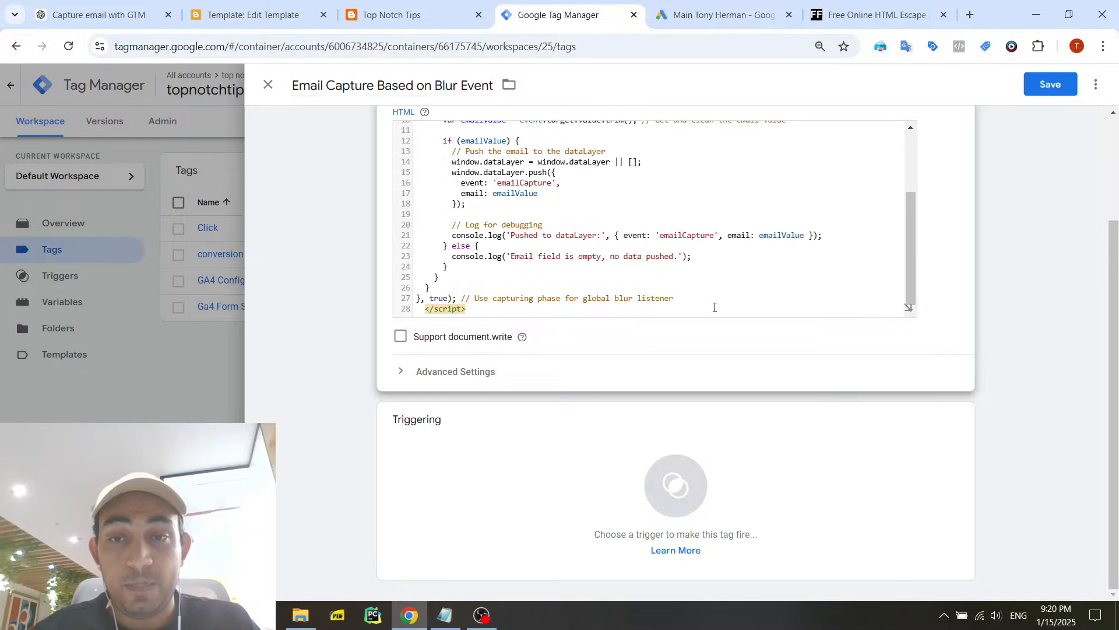
- Add the All Pages trigger to the tag and save it
left_click(519, 453)
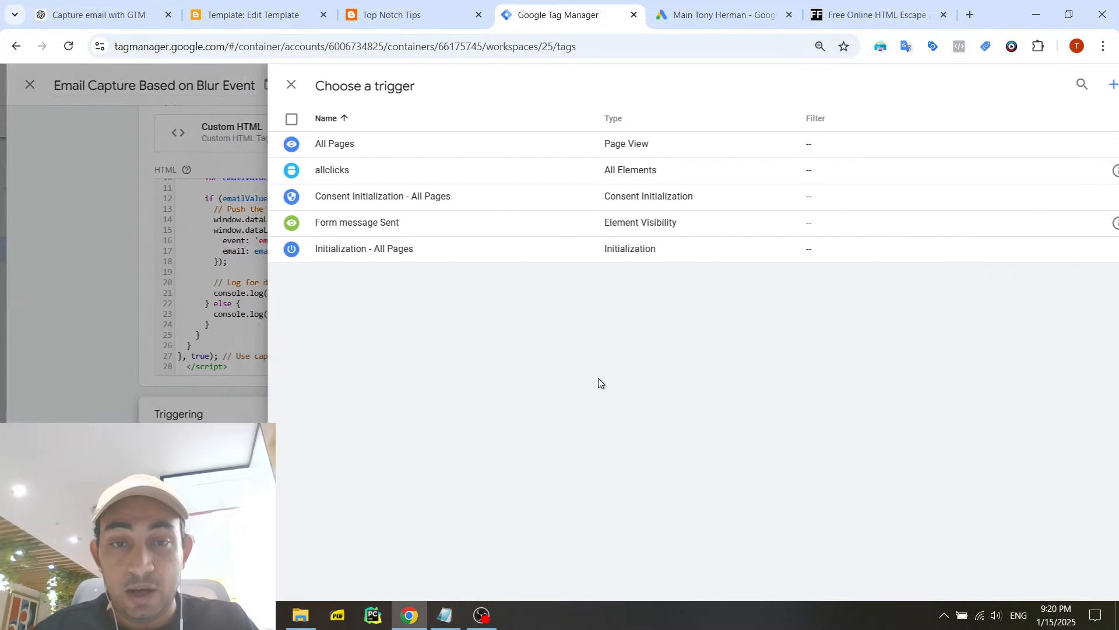
left_click(403, 146)
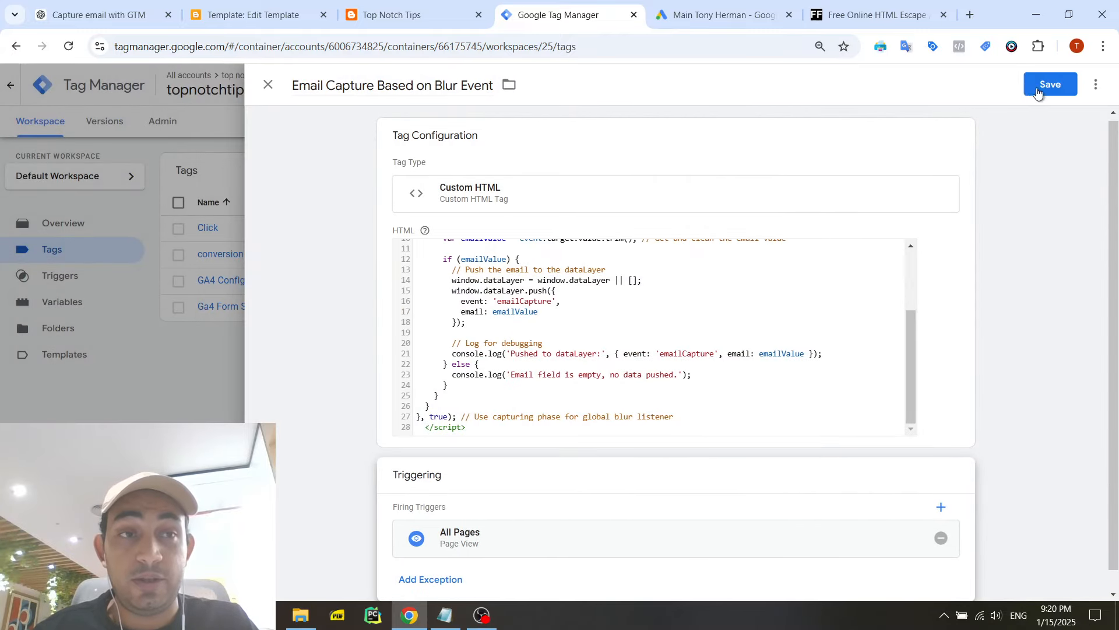
left_click(1037, 88)
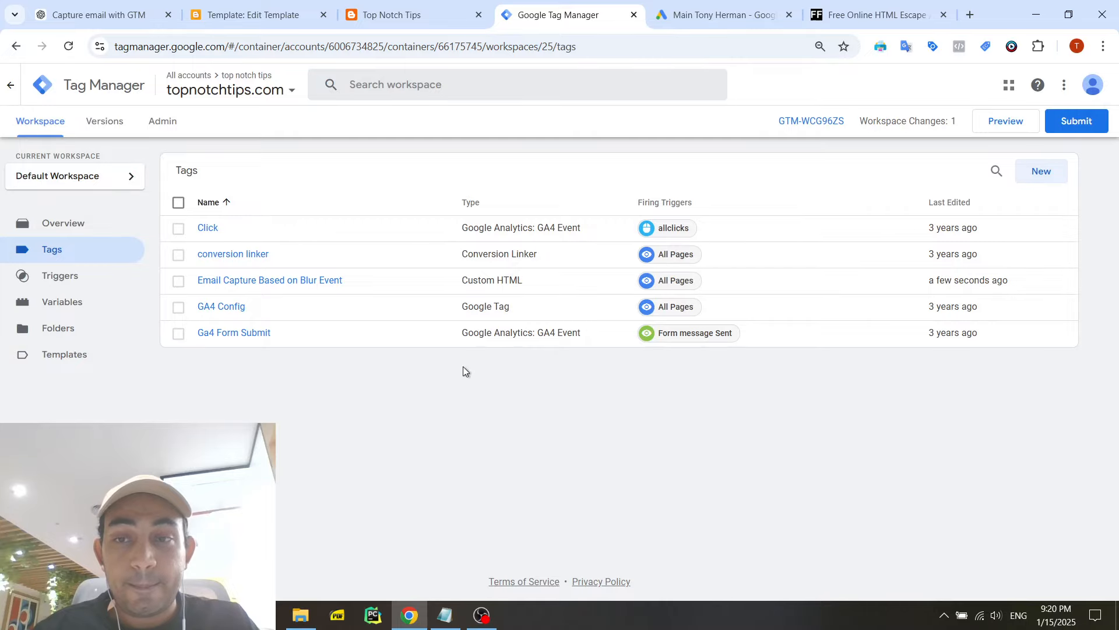
left_click(417, 14)
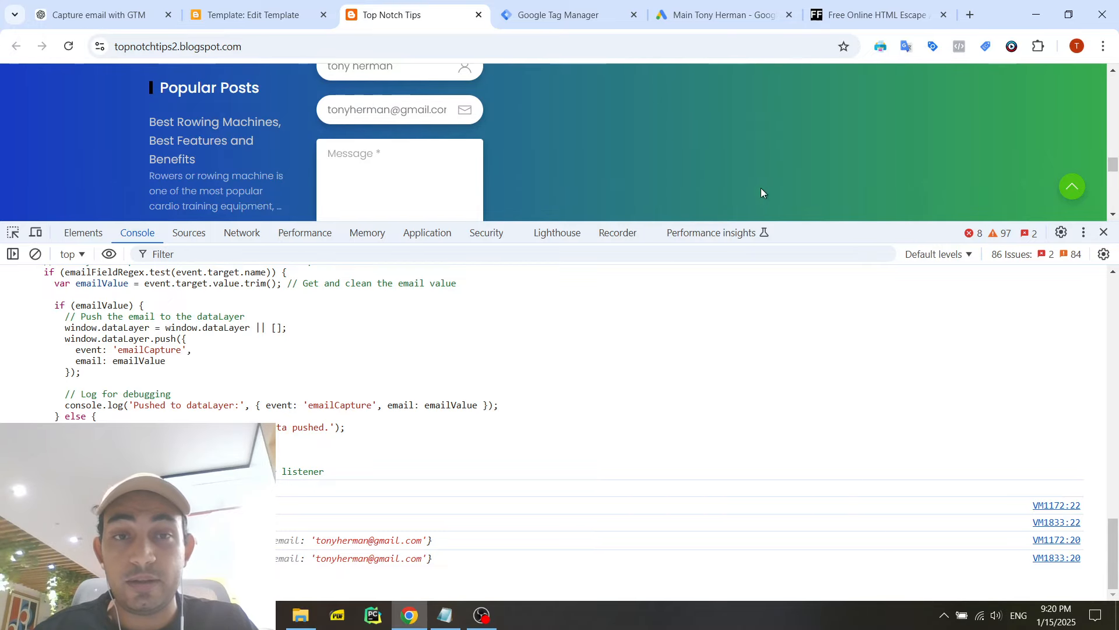
left_click_drag(813, 222, 809, 328)
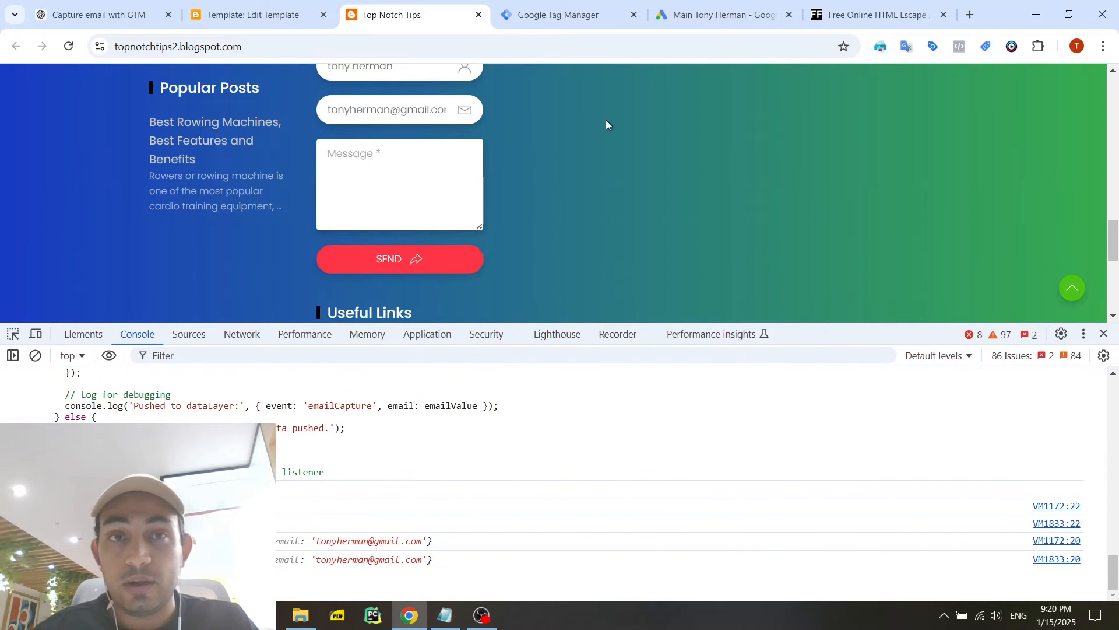
left_click(590, 15)
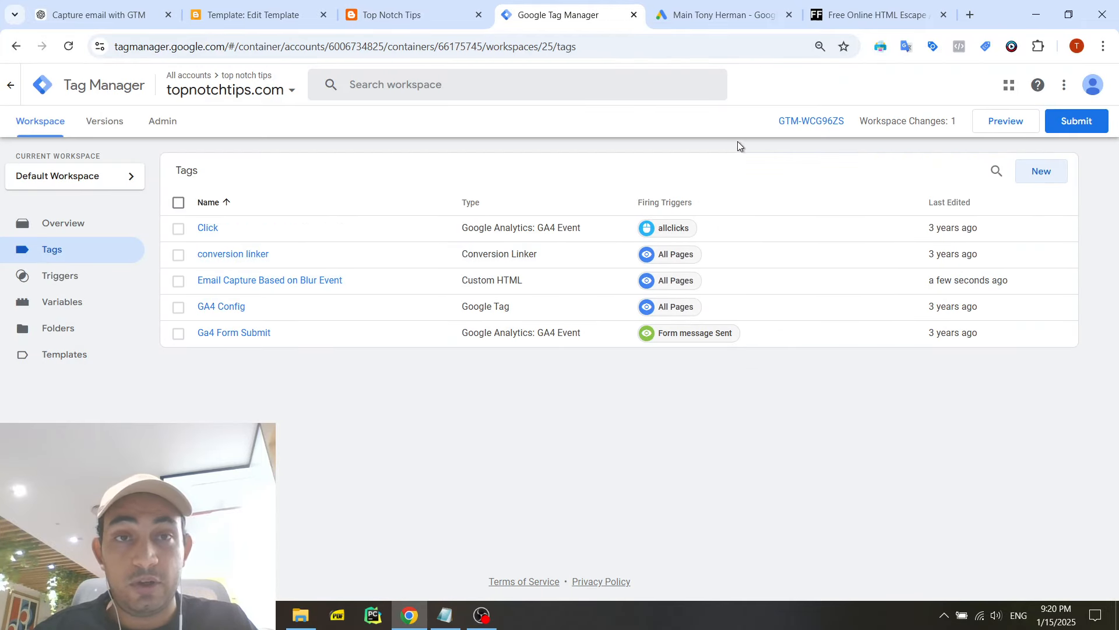
left_click(709, 19)
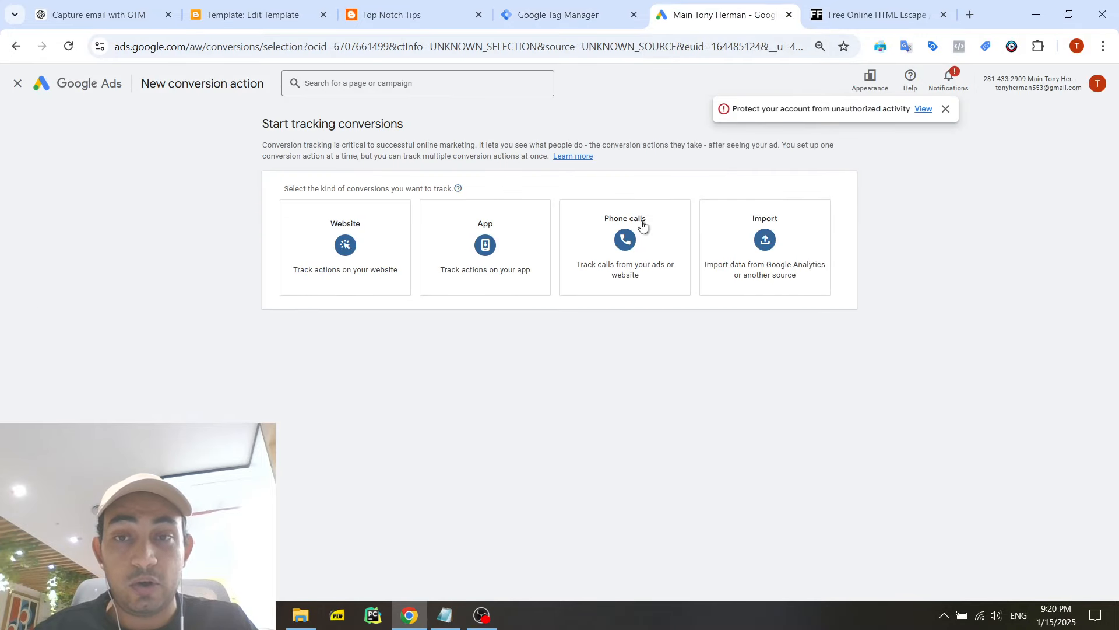
left_click(345, 242)
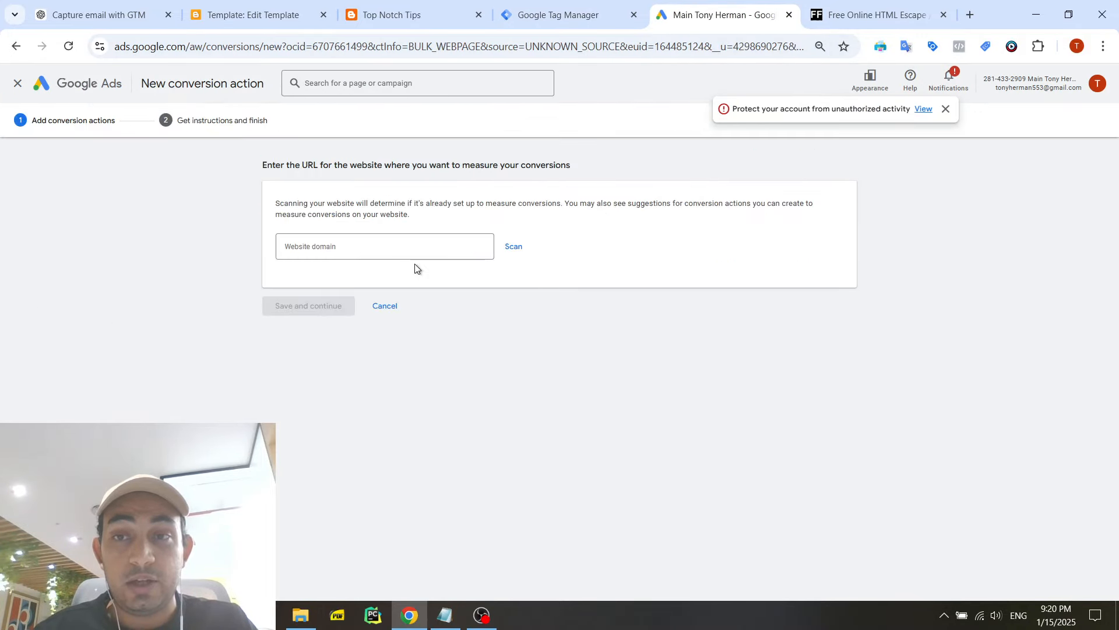
left_click(406, 250)
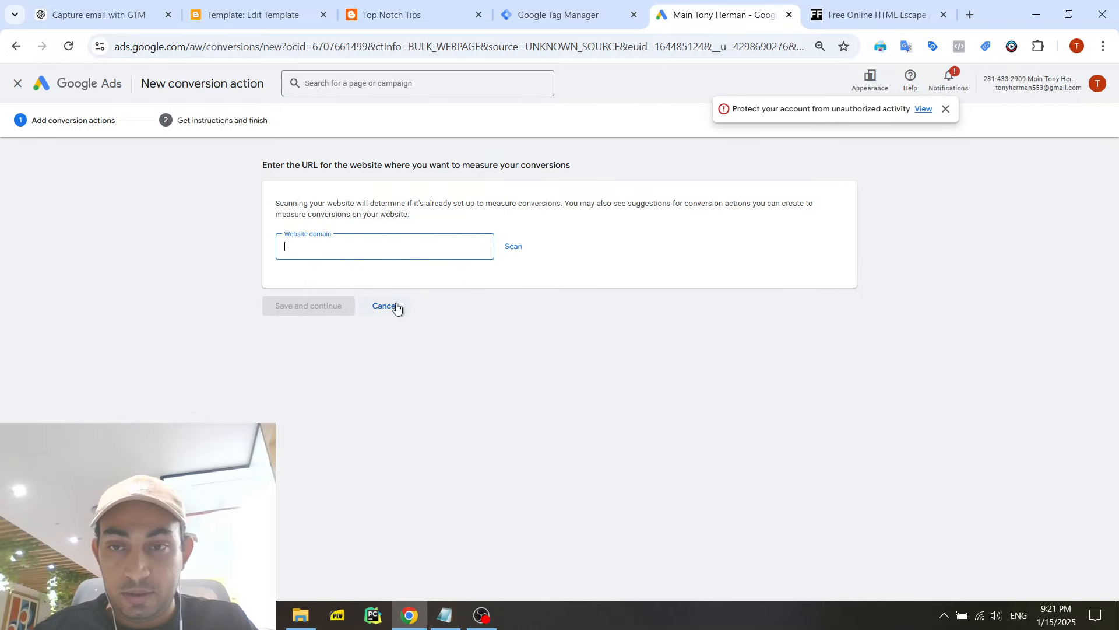
left_click(391, 15)
left_click(342, 44)
key("ctrl+c")
left_click(723, 15)
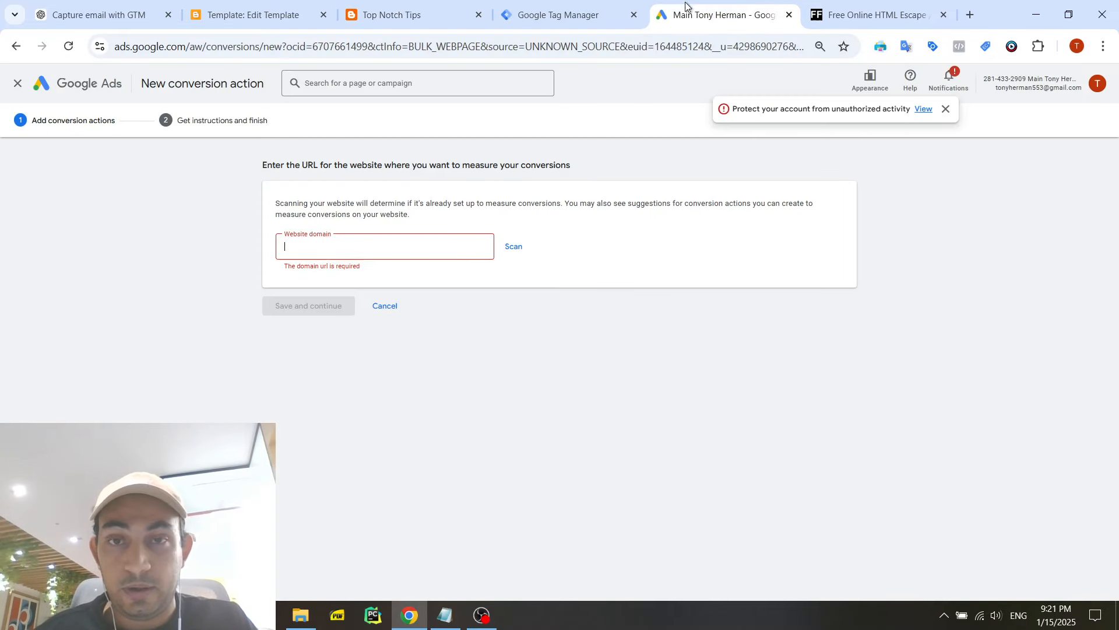
key("ctrl+v")
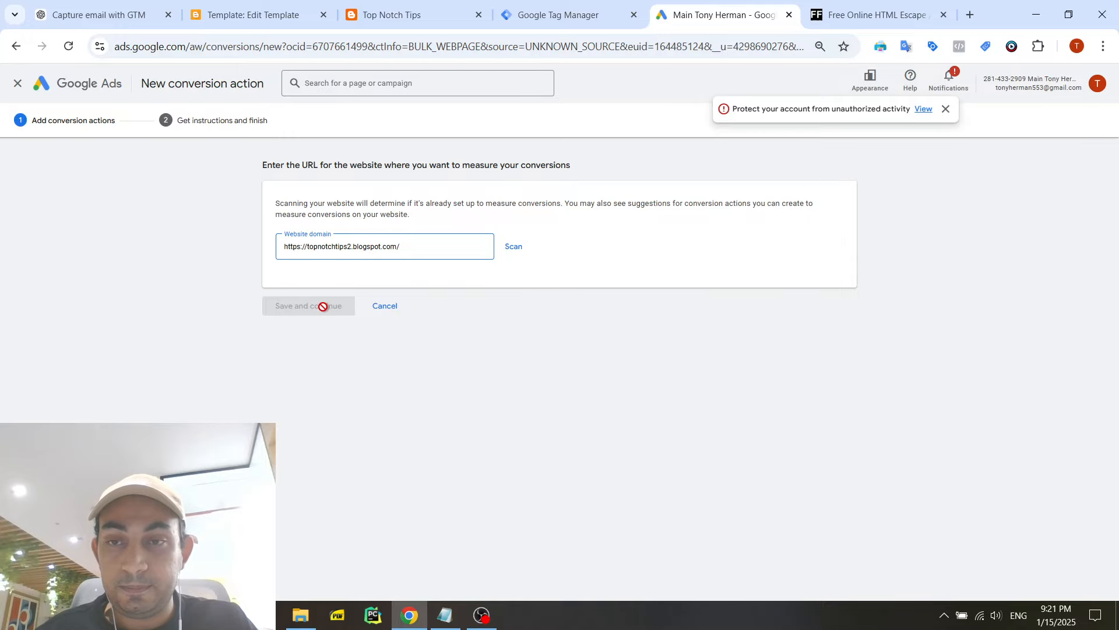
left_click(506, 247)
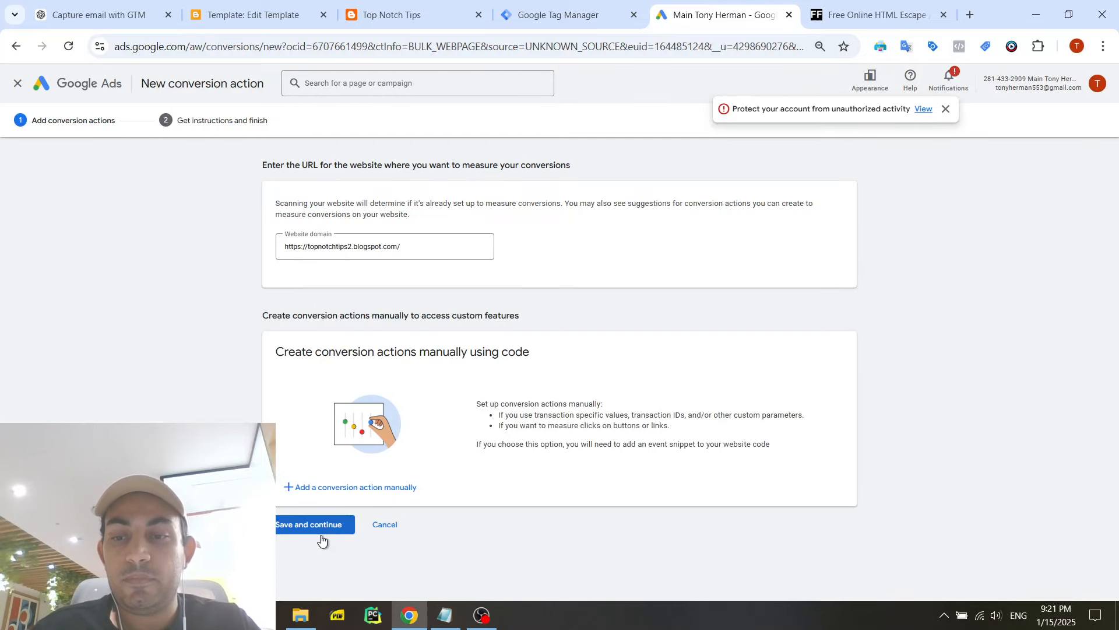
- Add a conversion action manually with the goal category Contact and the conversion name "Lead Form"
left_click(331, 488)
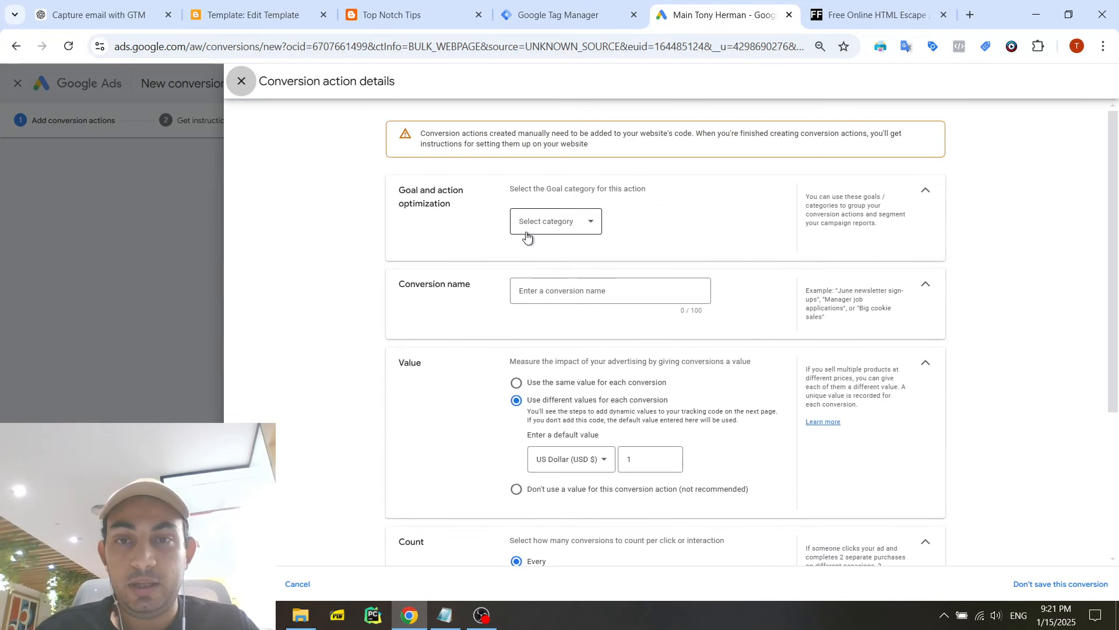
left_click(542, 221)
left_click(578, 257)
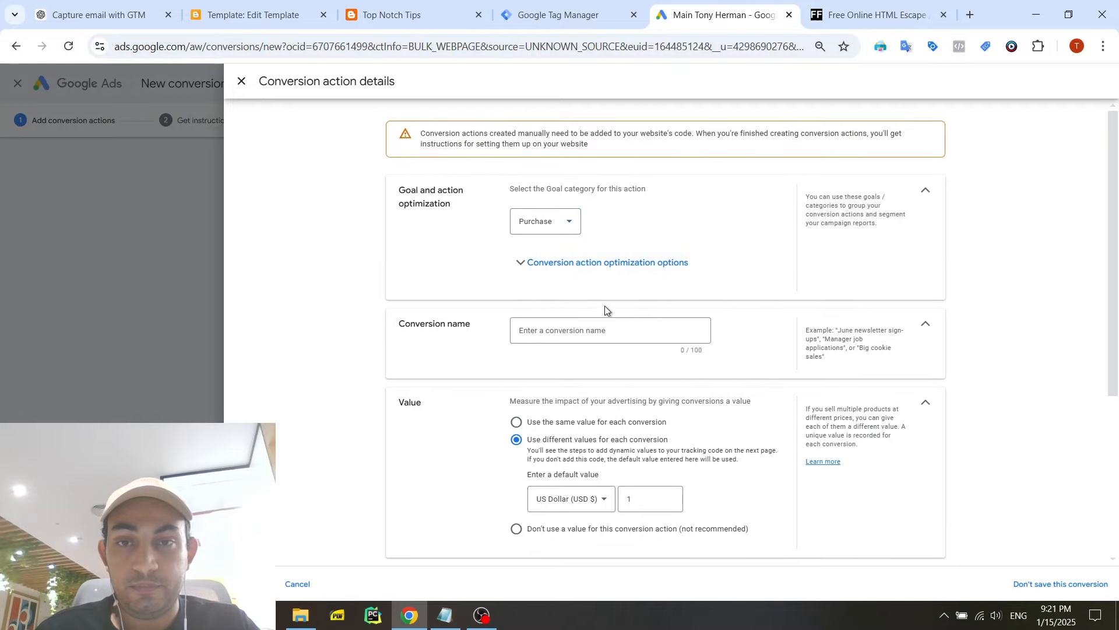
left_click(569, 229)
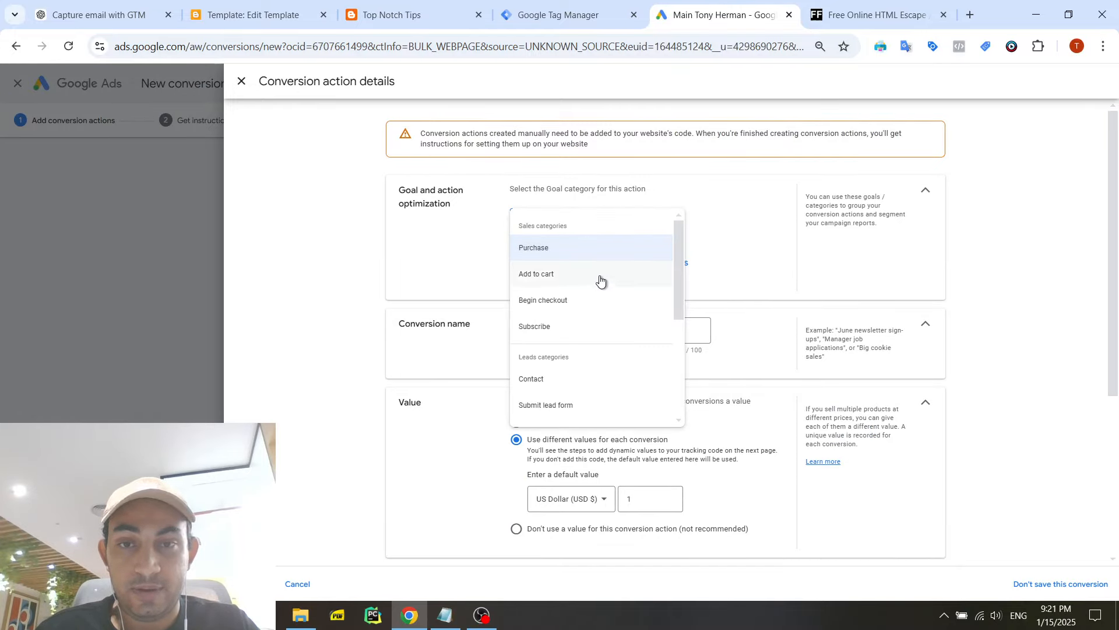
scroll(603, 315, "down", 1)
left_click(588, 310)
left_click(575, 328)
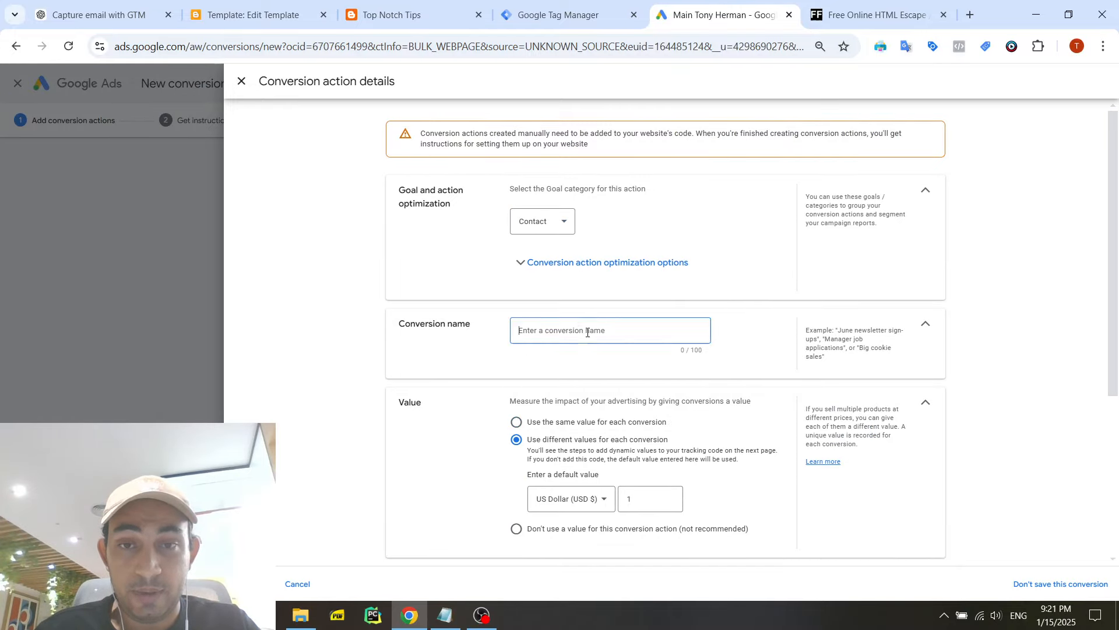
type("Lead Form")
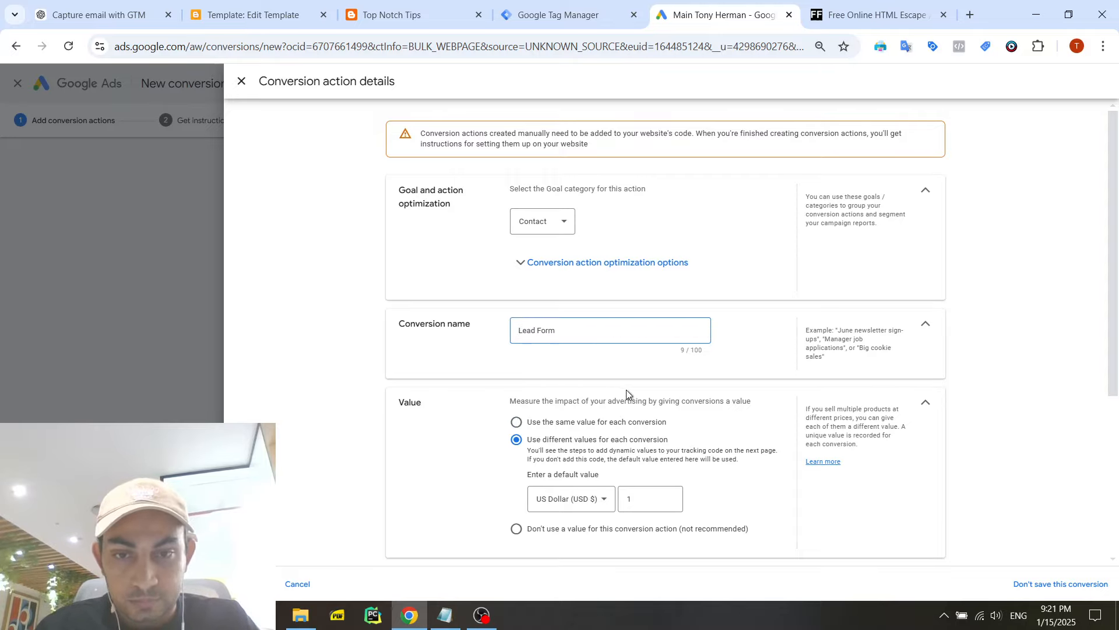
- Set the conversion count to One and check the available attribution models
scroll(606, 379, "down", 5)
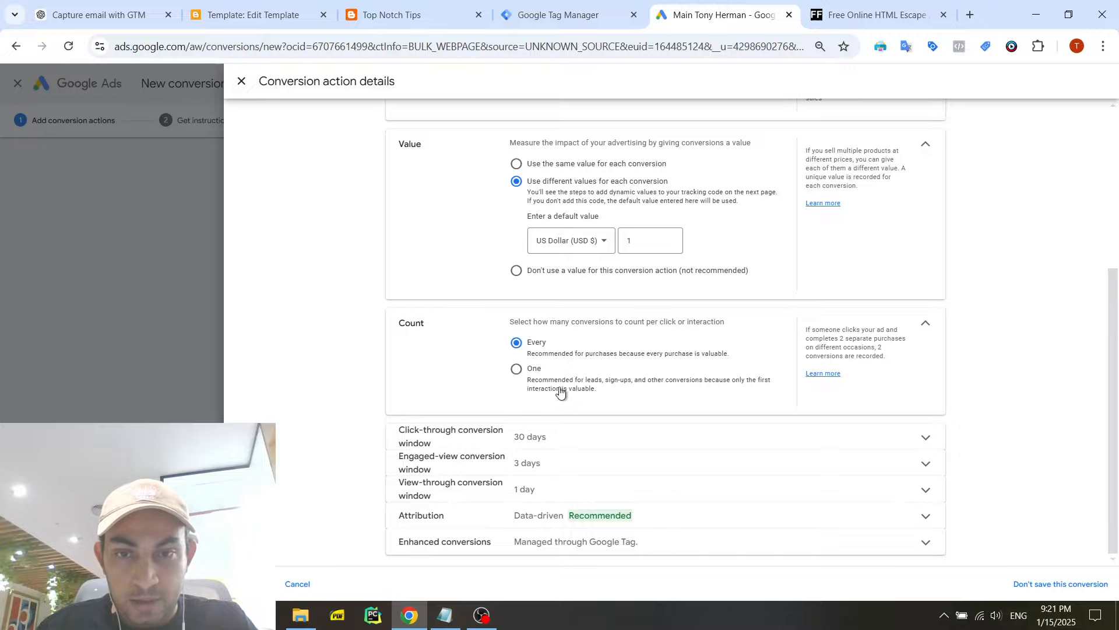
left_click(554, 382)
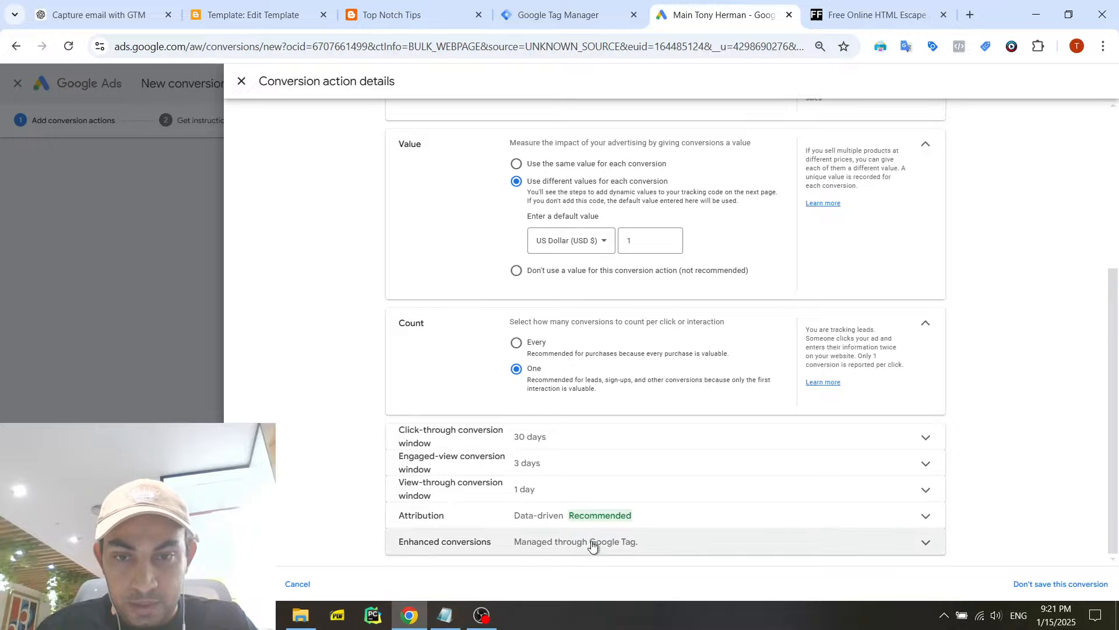
left_click(597, 514)
left_click(635, 486)
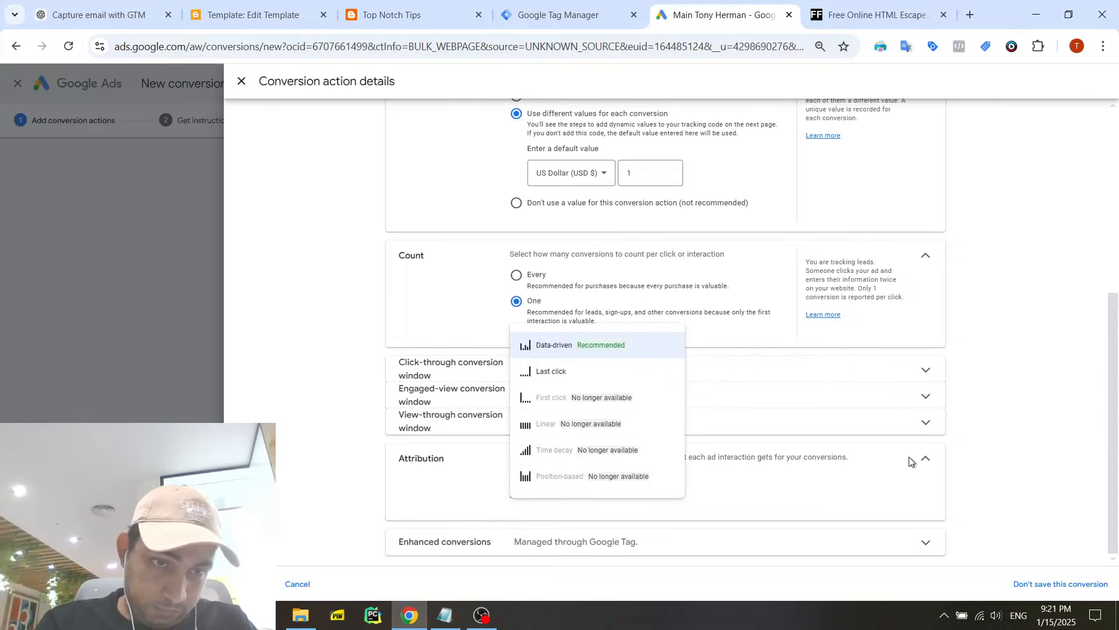
left_click(921, 465)
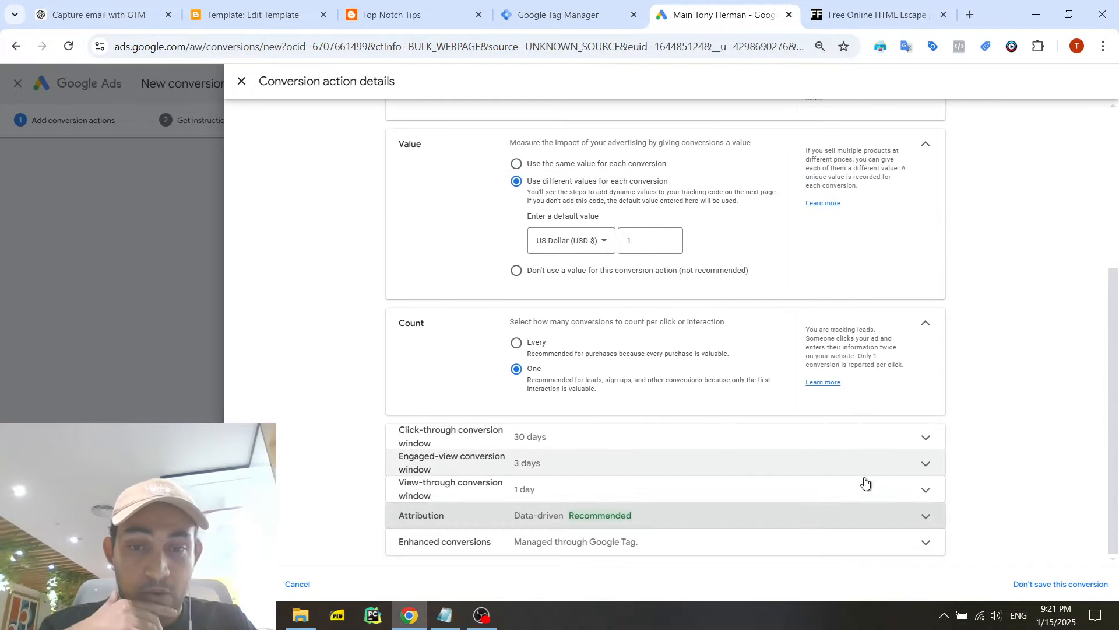
- Check the enhanced conversions option, finish the Lead Form conversion action, and save it to continue to the setup instructions
left_click(630, 547)
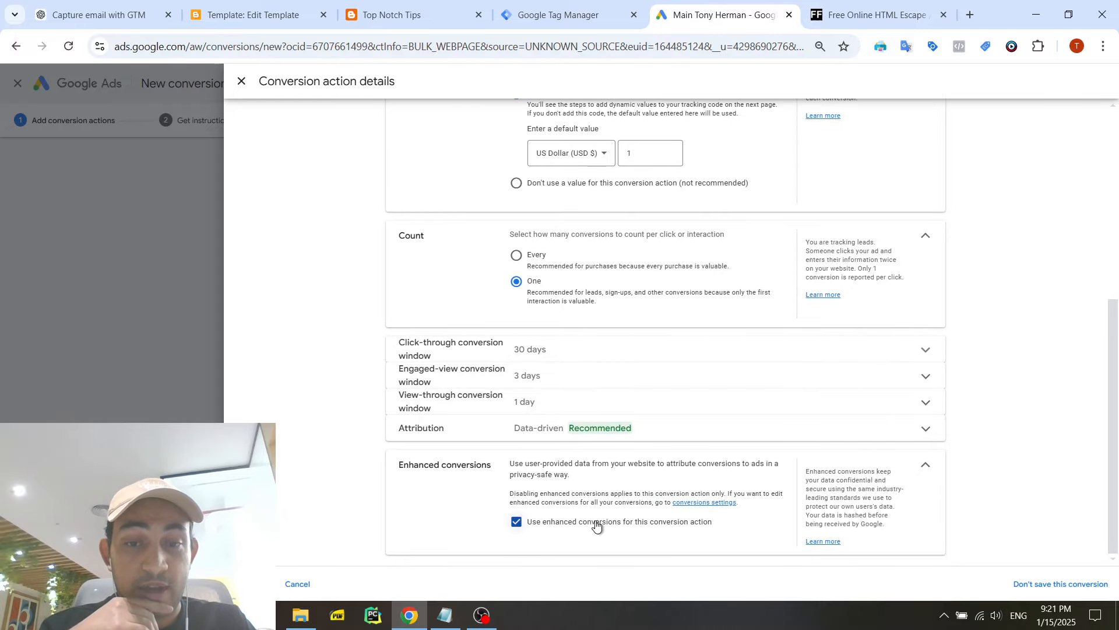
left_click(254, 584)
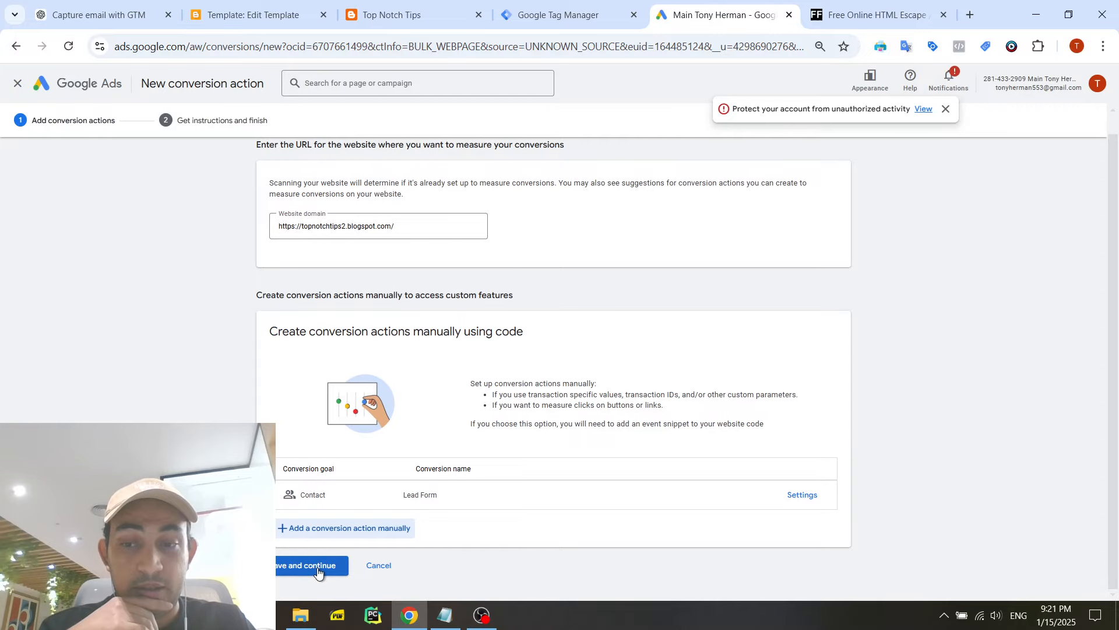
left_click(318, 572)
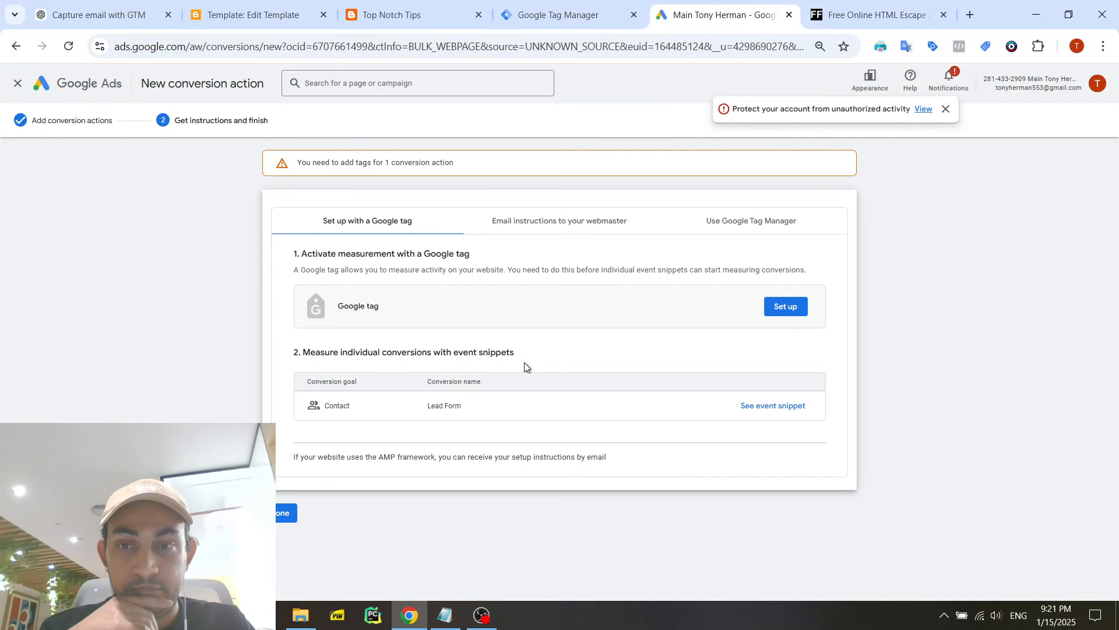
- Copy the conversion ID from the Google Tag Manager setup instructions and switch back to the Tag Manager workspace
left_click(701, 229)
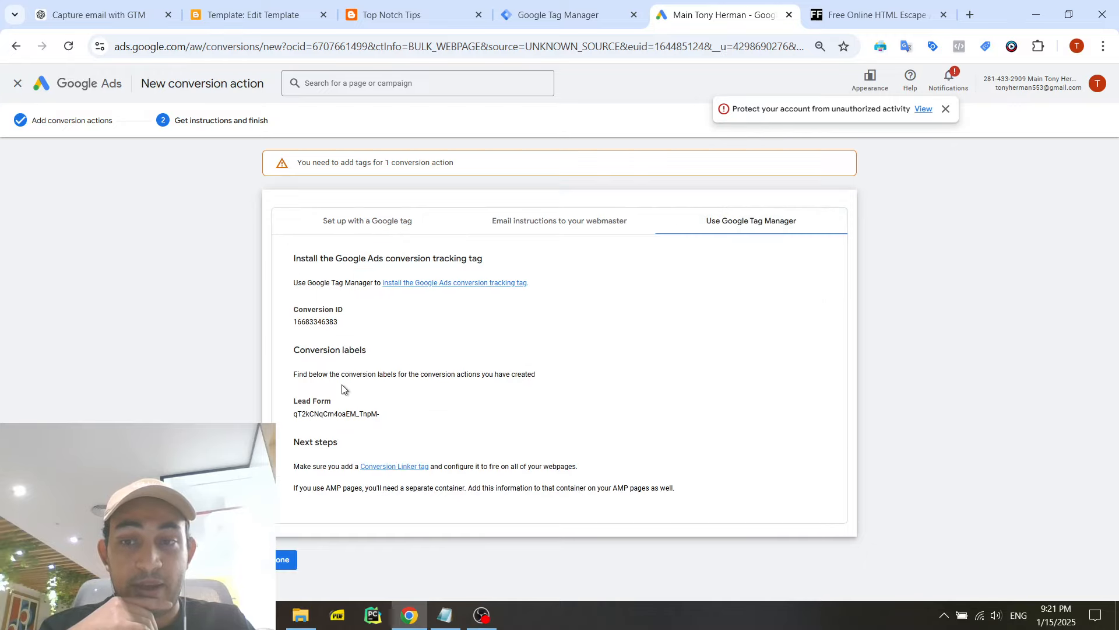
double_click(314, 322)
key("ctrl+c")
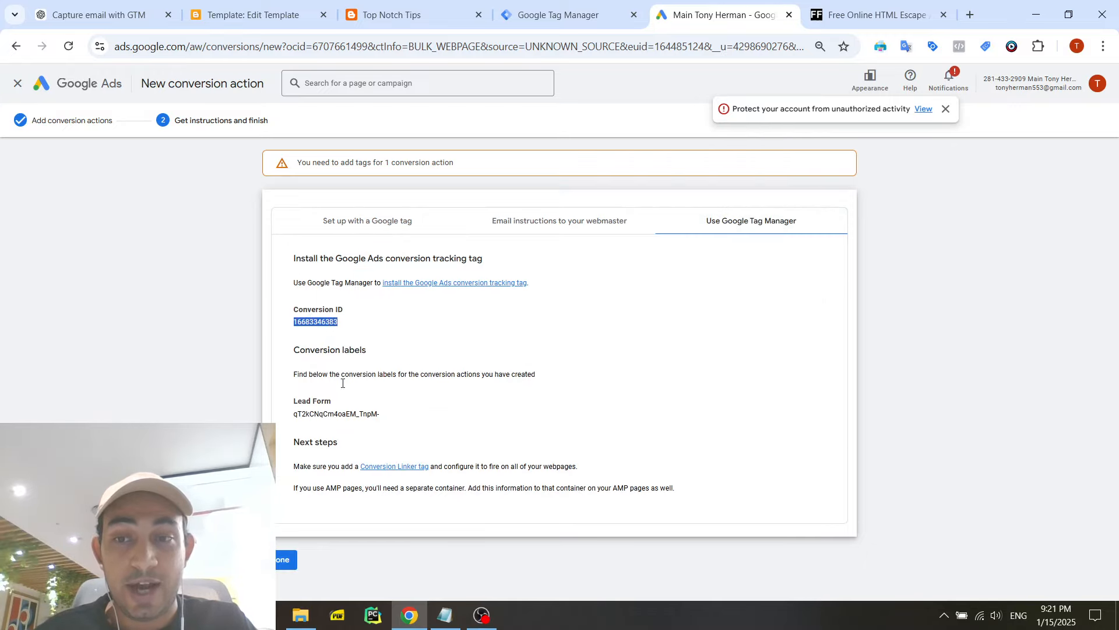
left_click(556, 8)
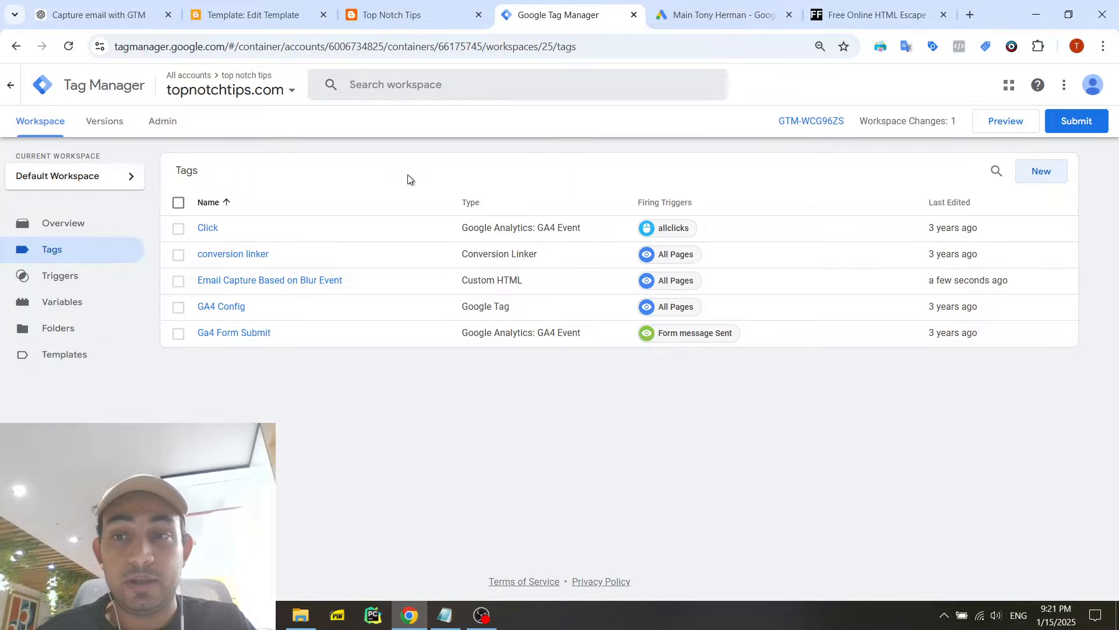
- Create a new tag named "Google Ads Enhanced Conversion" with the tag type Google Ads Conversion Tracking
left_click(1042, 172)
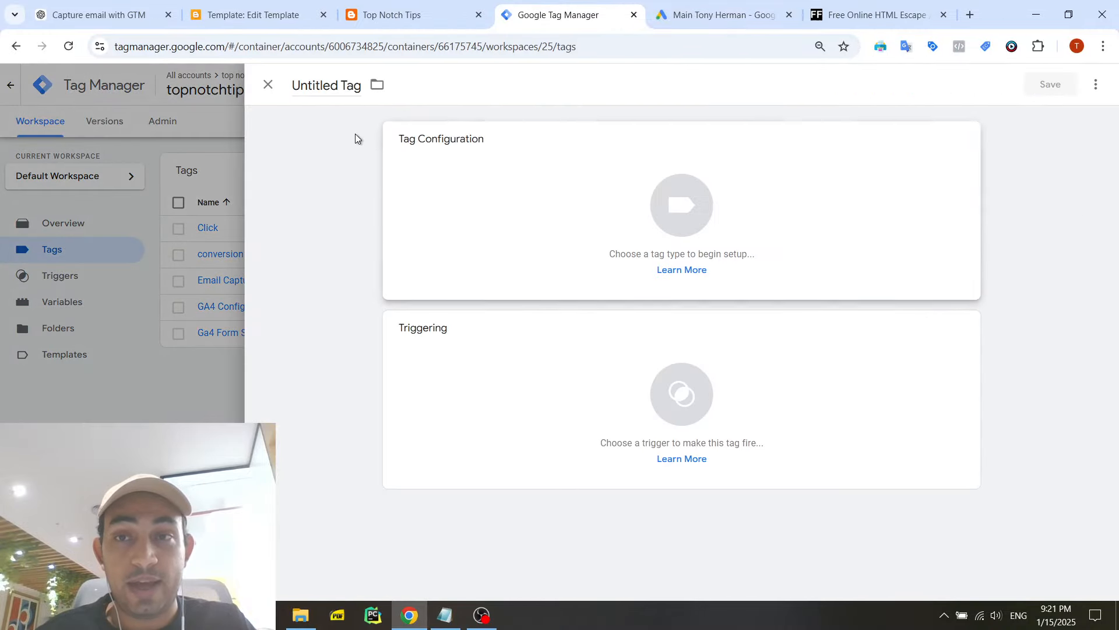
left_click(313, 85)
type("Gog")
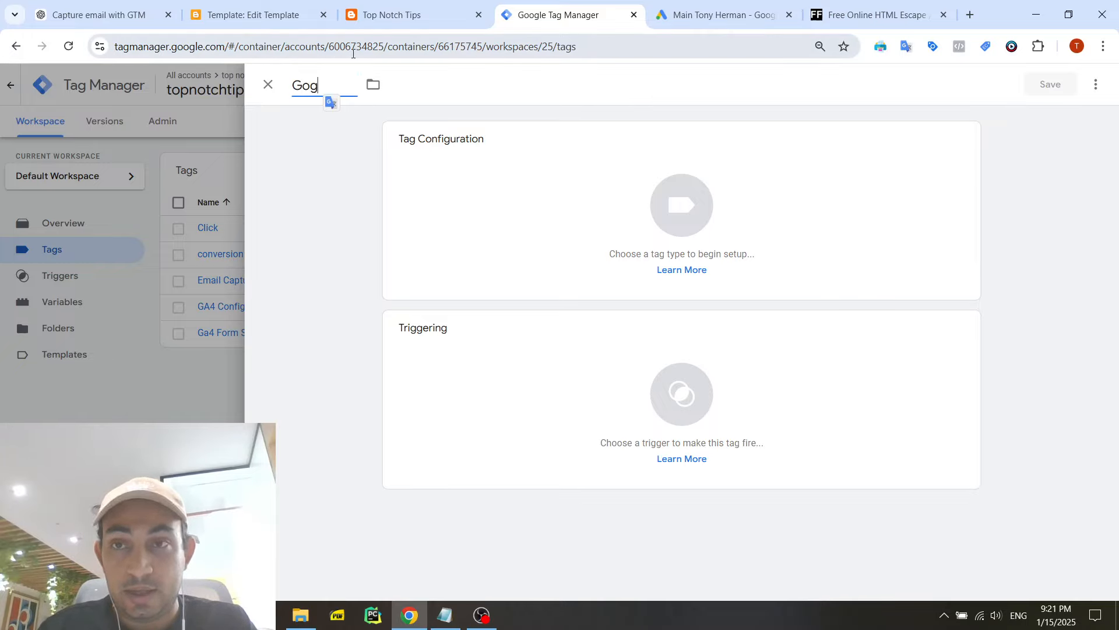
type("le Ads Enhanced Conversiong")
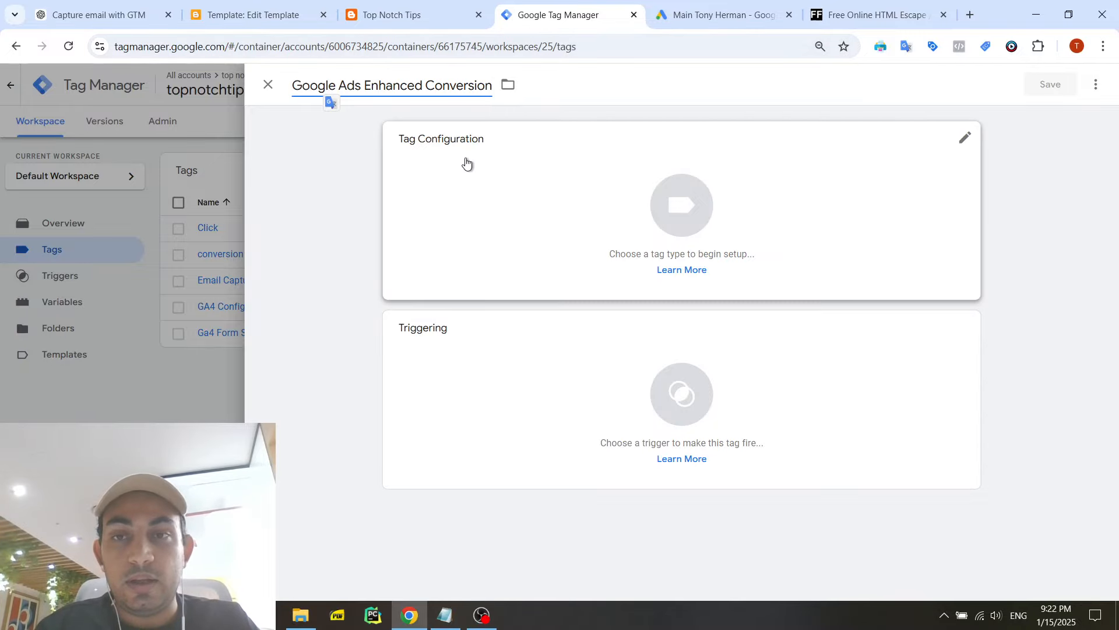
left_click(466, 162)
left_click(827, 246)
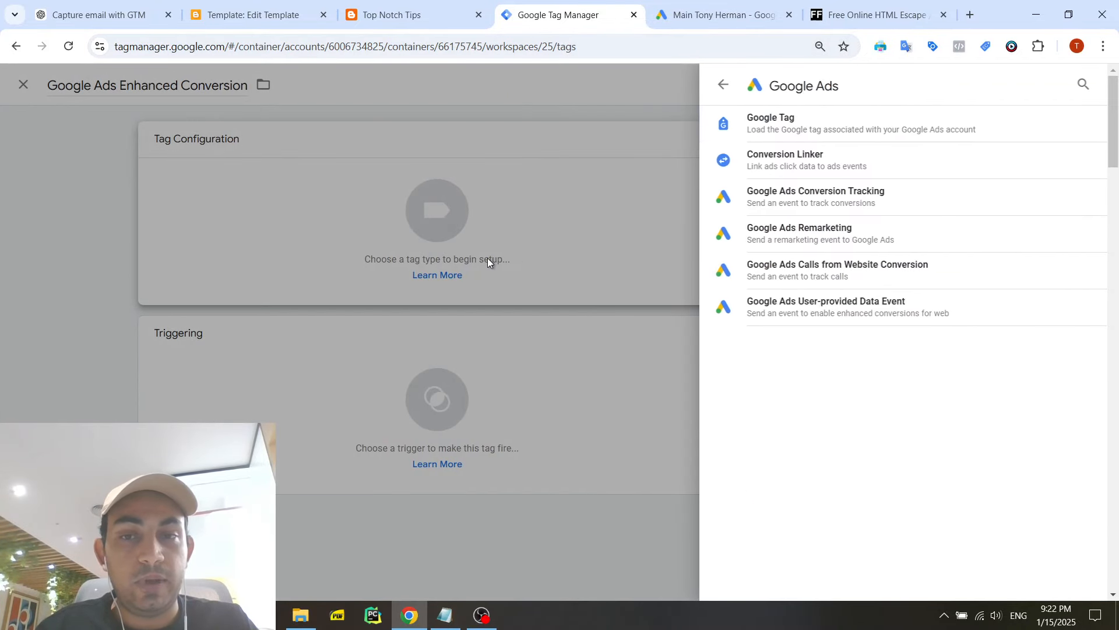
left_click(798, 198)
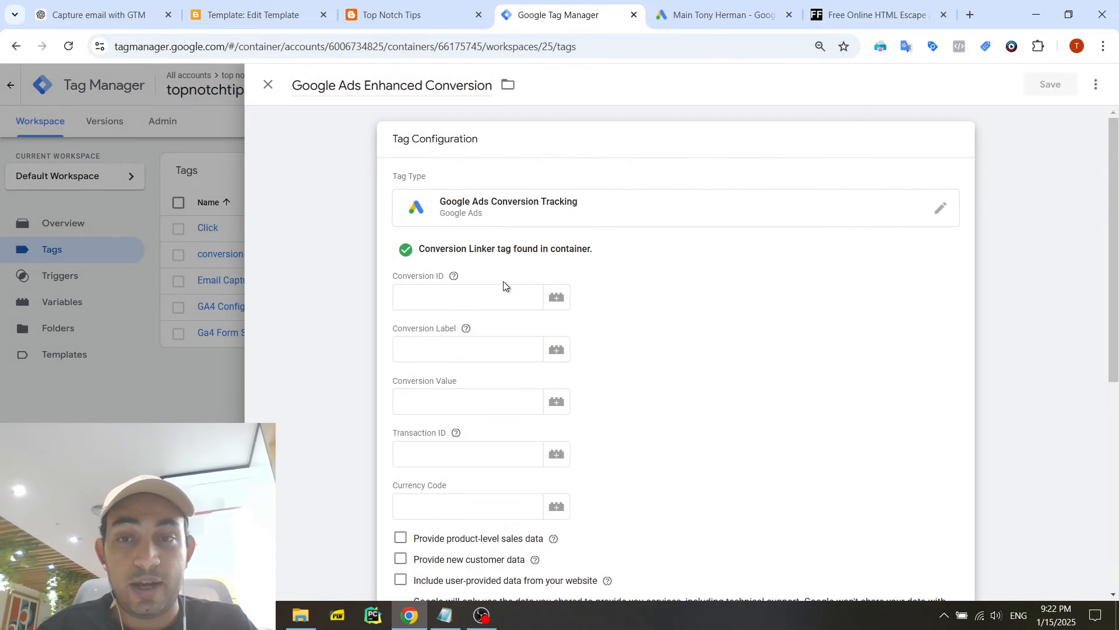
- Fill in the tag's conversion ID and conversion label with the values copied from the Lead Form conversion in Google Ads
left_click(513, 282)
key("ctrl+v")
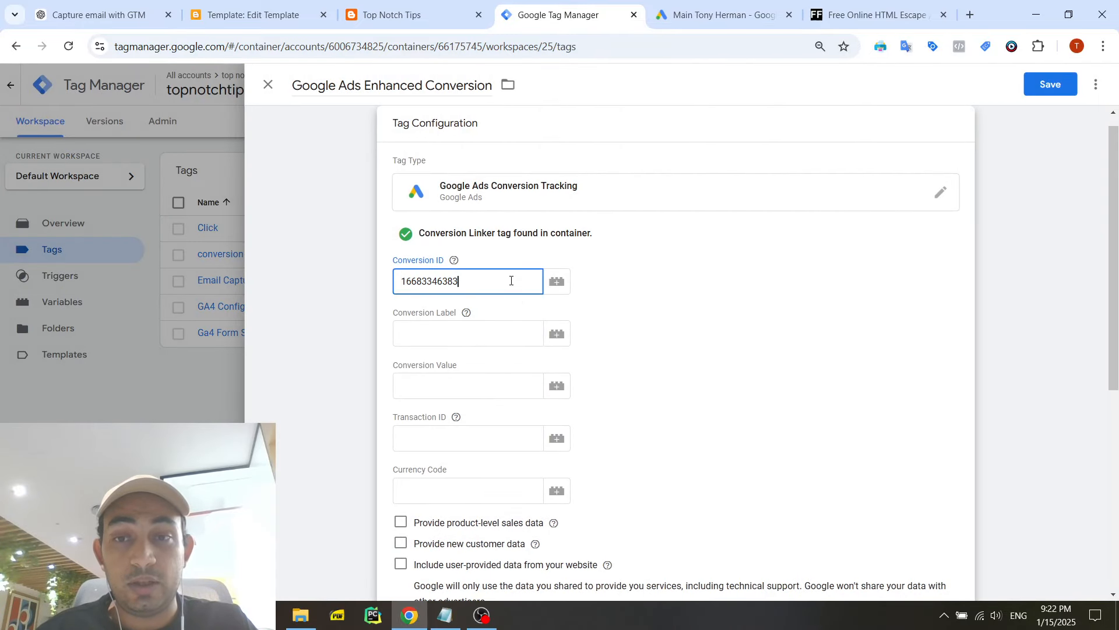
left_click(677, 4)
double_click(317, 415)
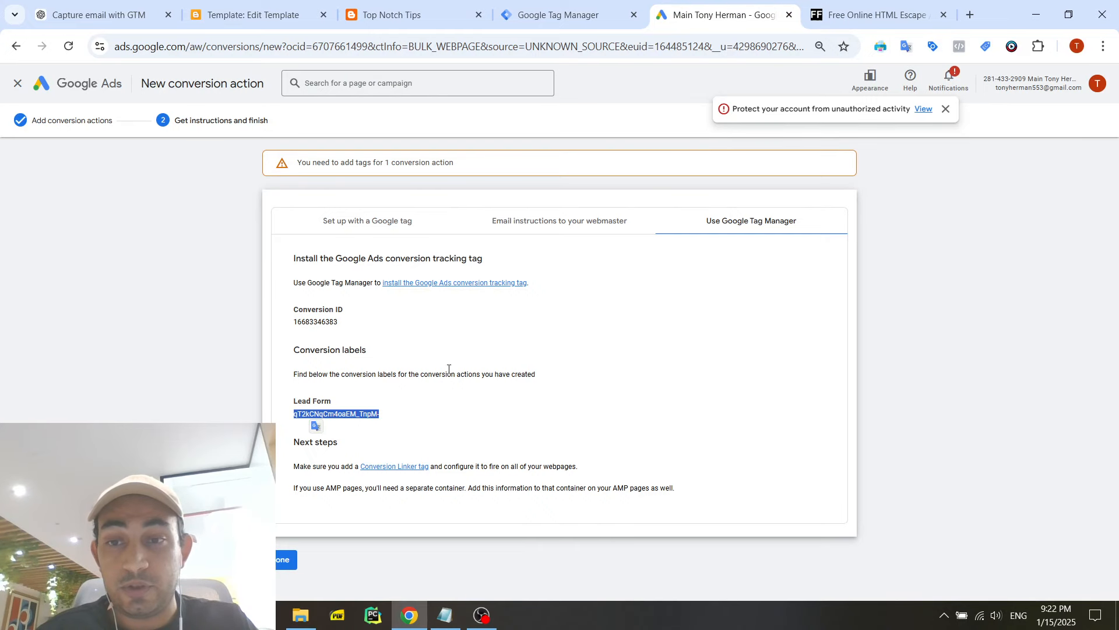
left_click(568, 13)
left_click(470, 381)
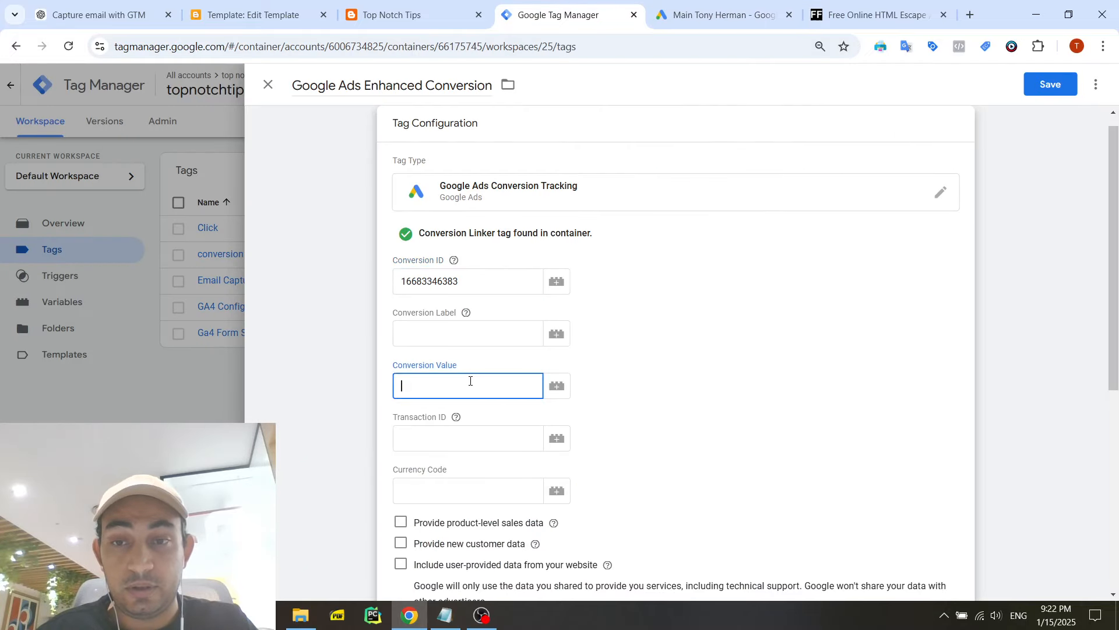
left_click(489, 329)
type("qT2kCNqCm4oaEM_TnpM-")
- Set the tag's conversion value to 1, leaving the transaction ID and currency code empty
left_click(490, 384)
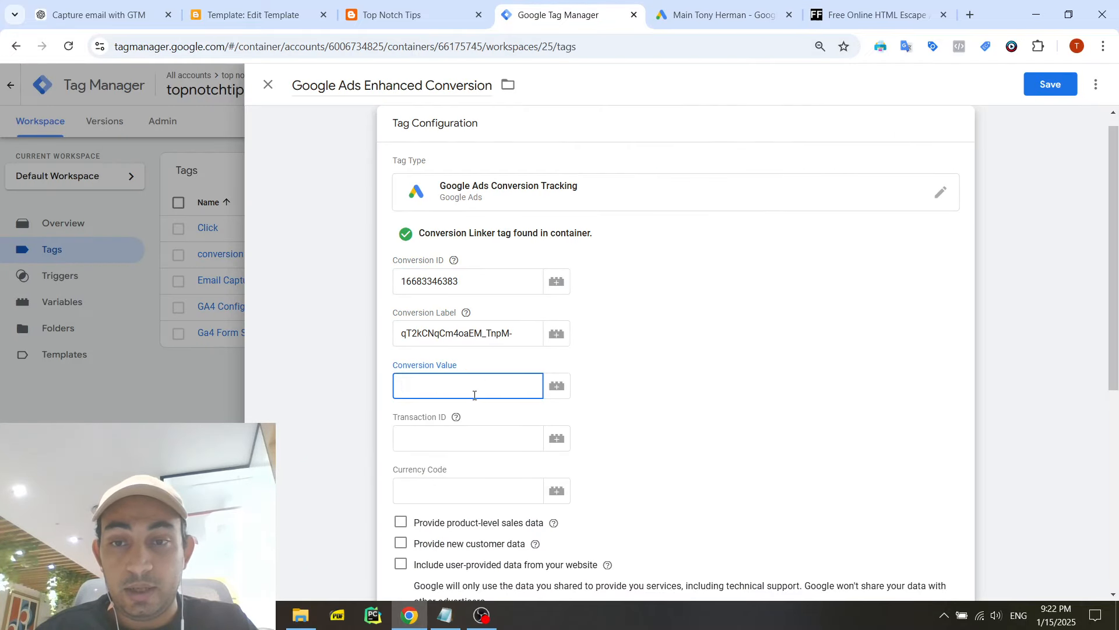
left_click(478, 438)
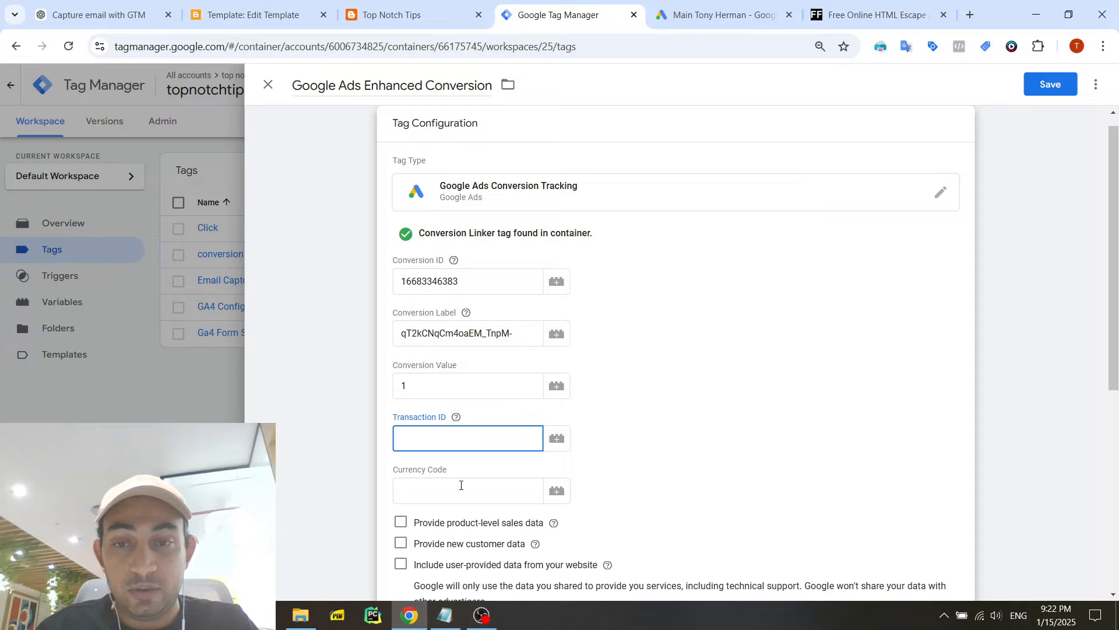
left_click(437, 465)
scroll(463, 455, "down", 3)
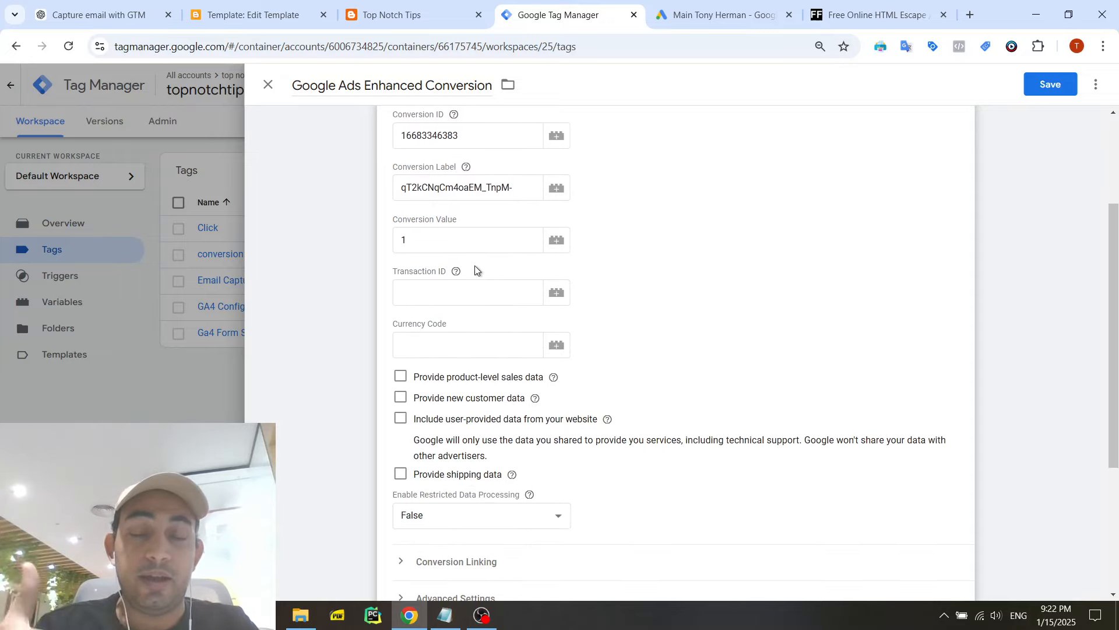
scroll(500, 293, "down", 2)
scroll(504, 295, "up", 3)
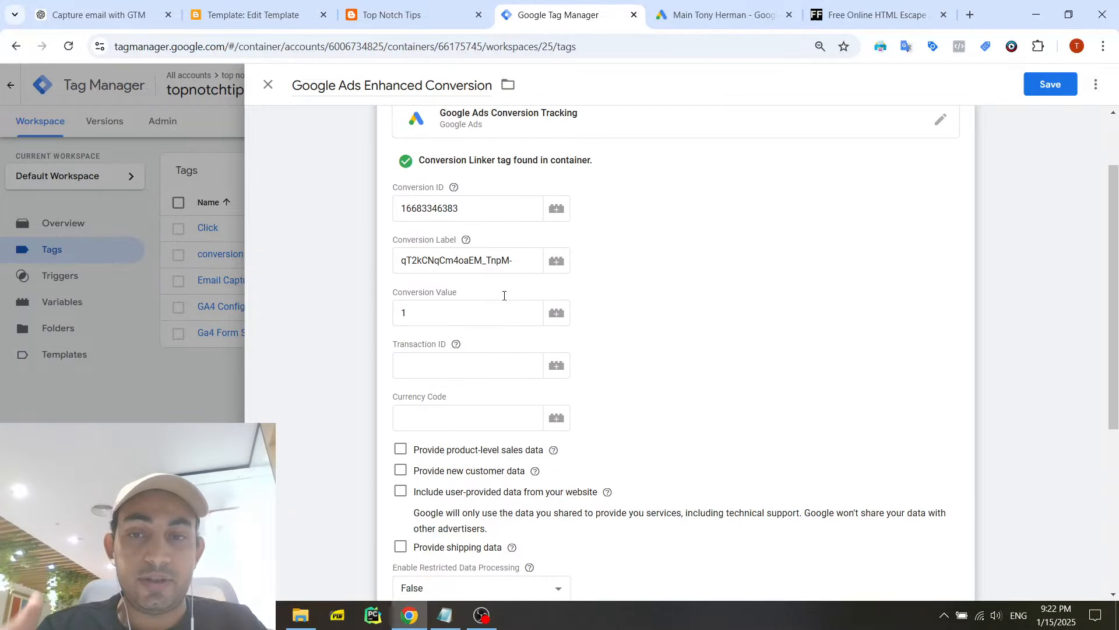
scroll(504, 297, "down", 2)
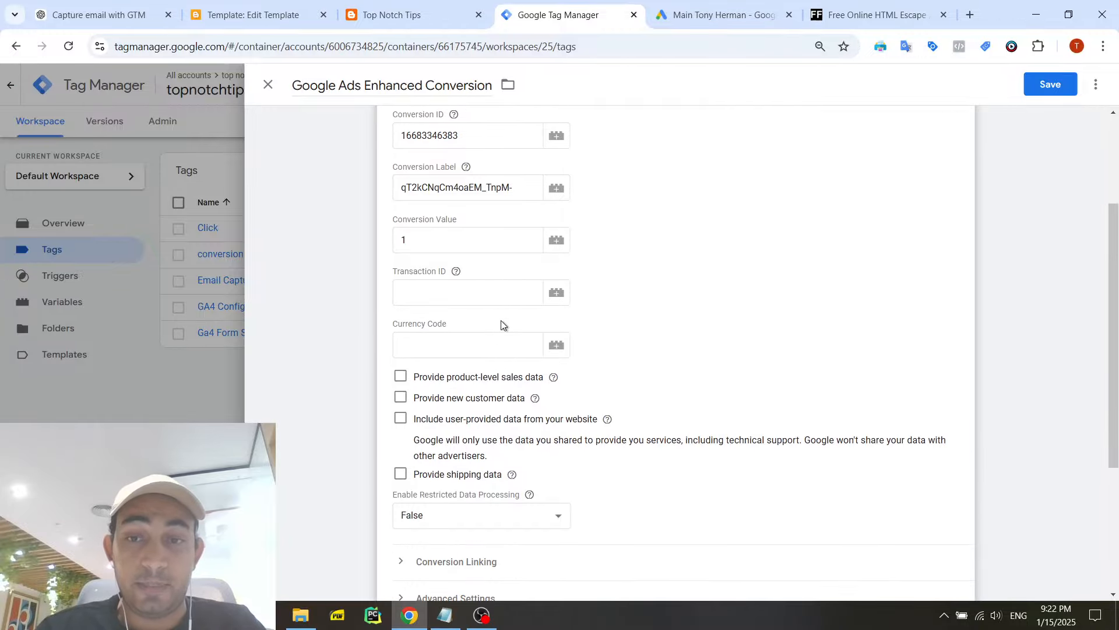
scroll(500, 362, "down", 2)
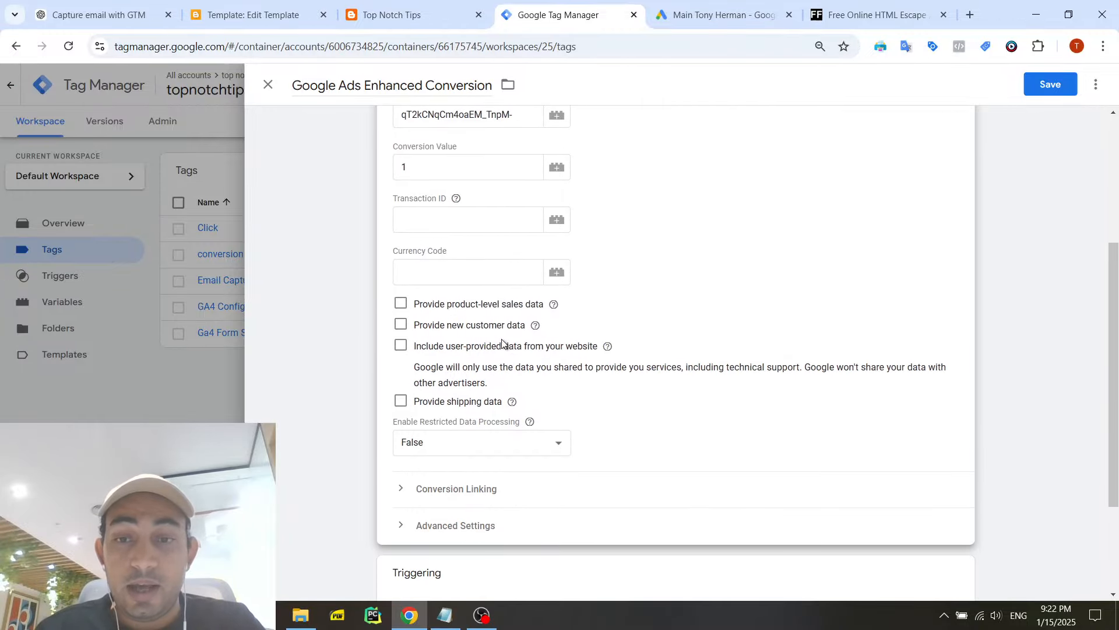
left_click(402, 326)
left_click(475, 372)
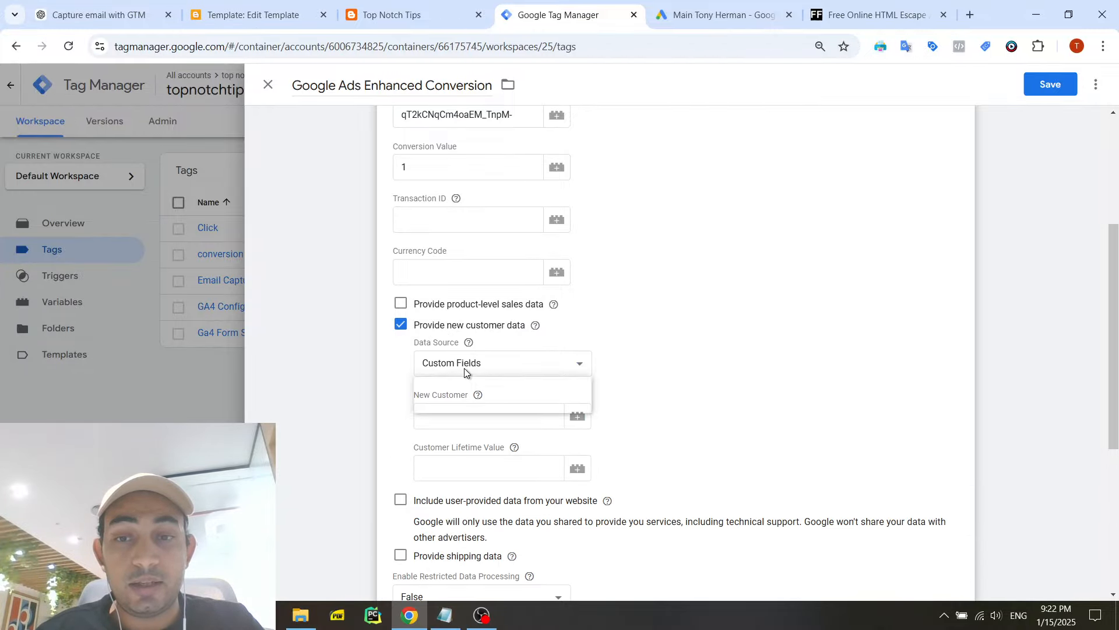
left_click(506, 366)
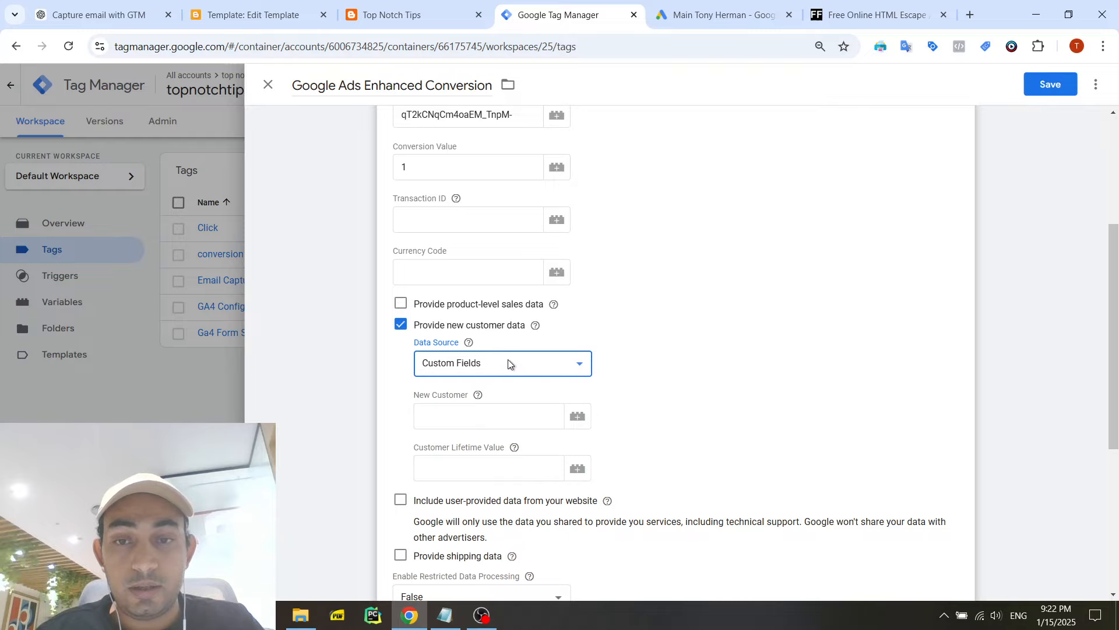
left_click(493, 347)
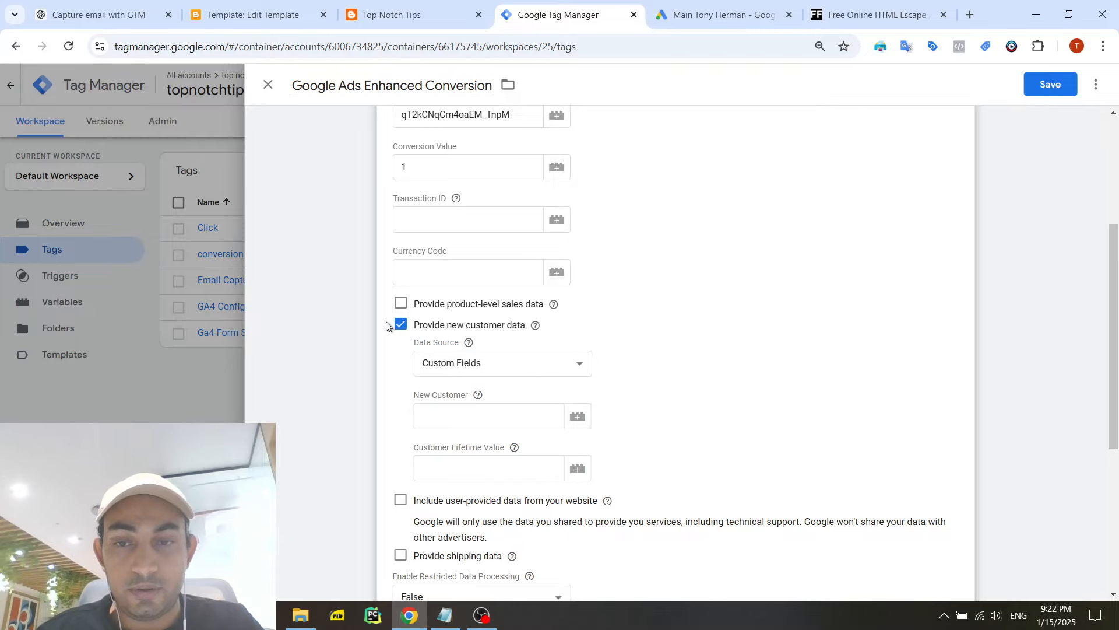
left_click(400, 324)
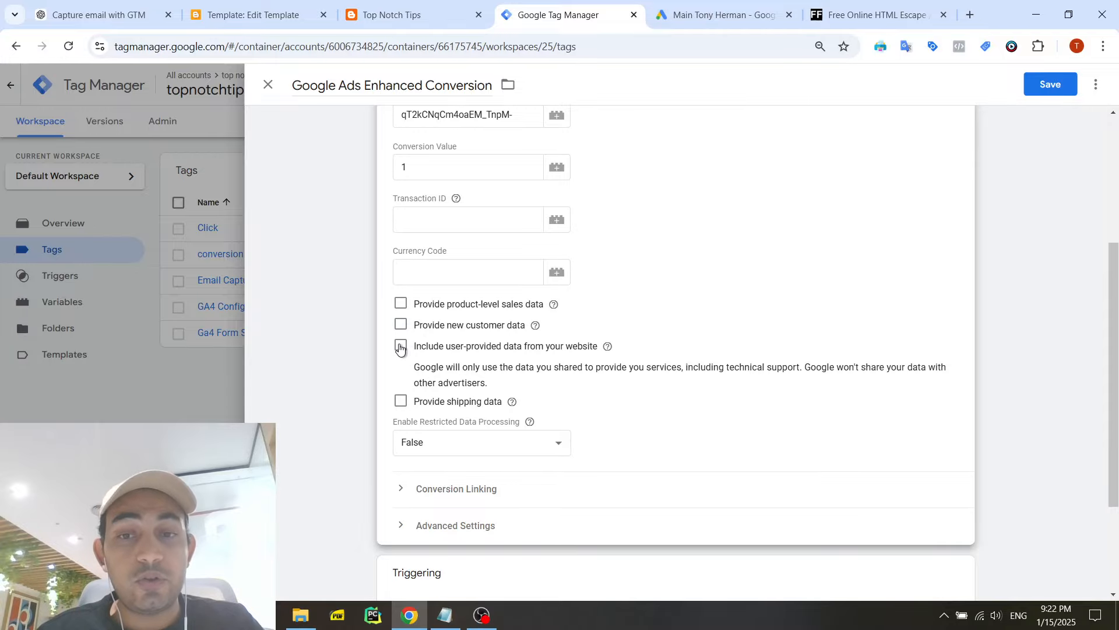
- Include user-provided data from the website in the tag and start a new variable for that data
left_click(401, 347)
left_click(560, 408)
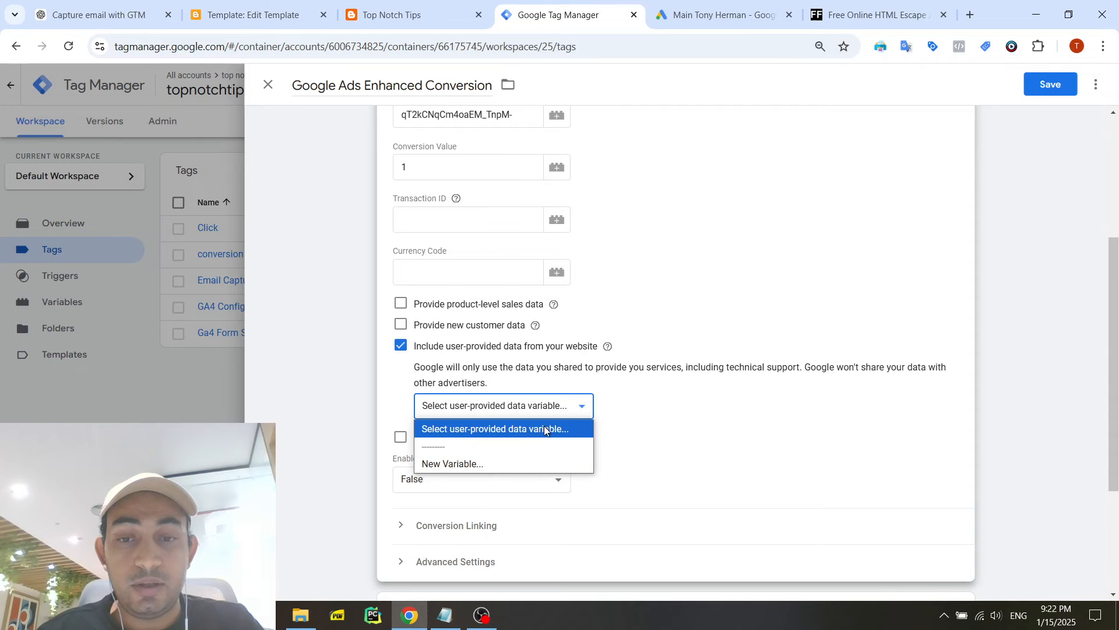
left_click(545, 431)
left_click(539, 415)
left_click(499, 458)
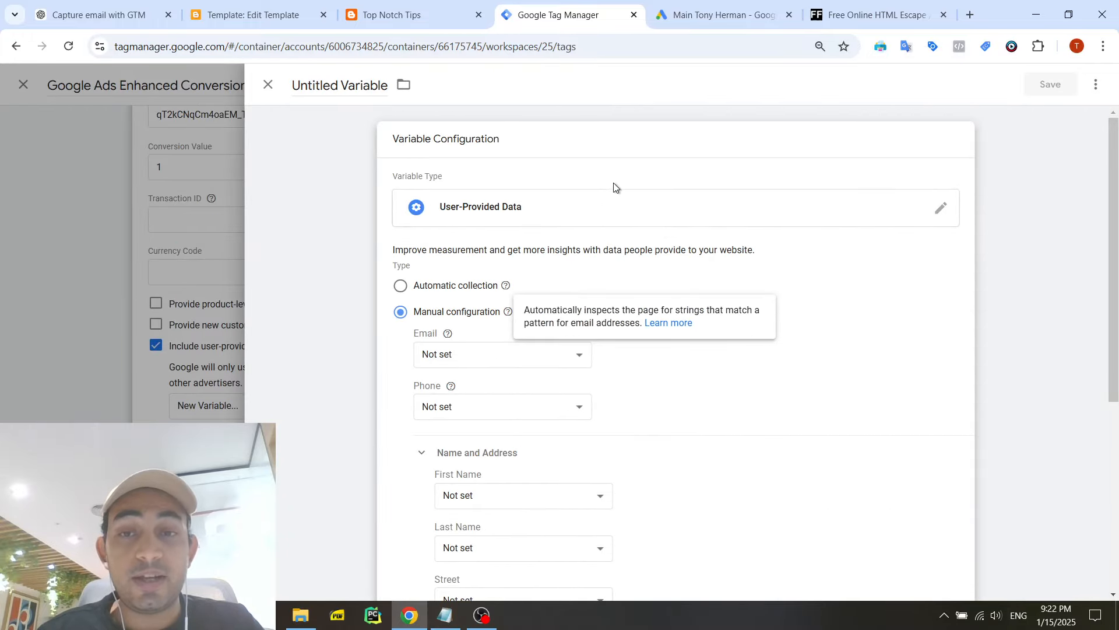
- Name the new user-provided data variable "User Provided Data Variable" and open its configuration for editing
double_click(364, 75)
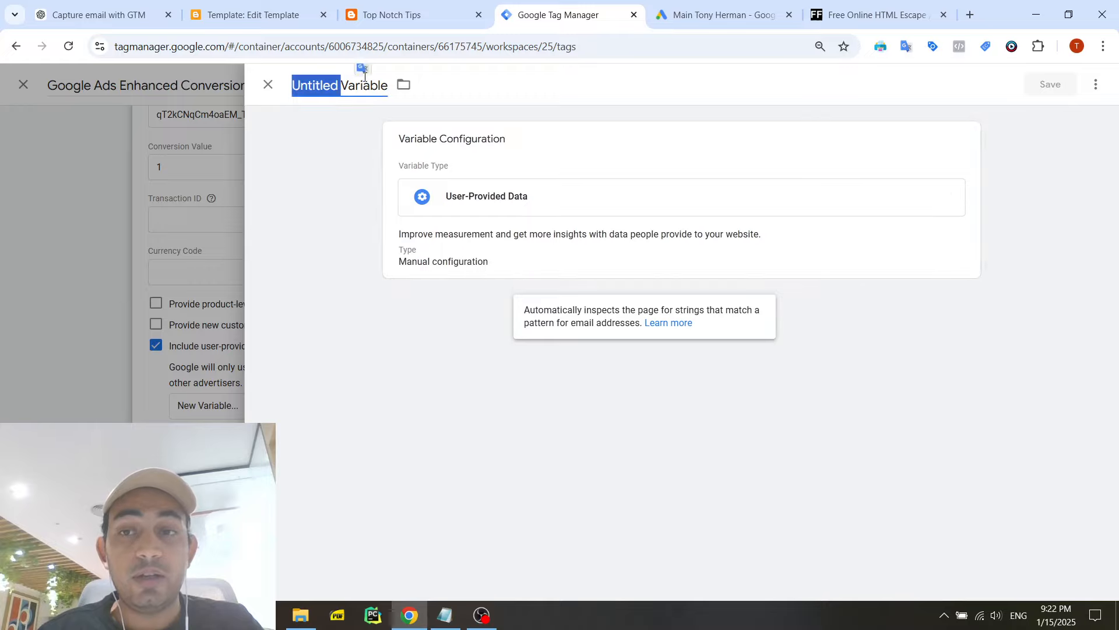
left_click(370, 82)
triple_click(370, 81)
type("Use")
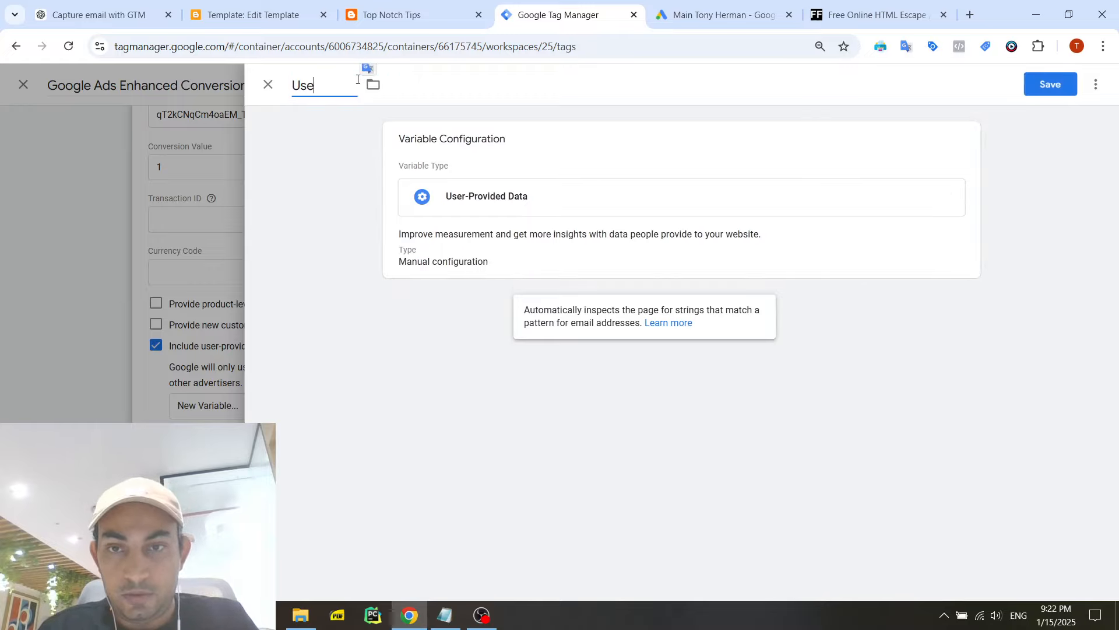
type("r Provided Dta")
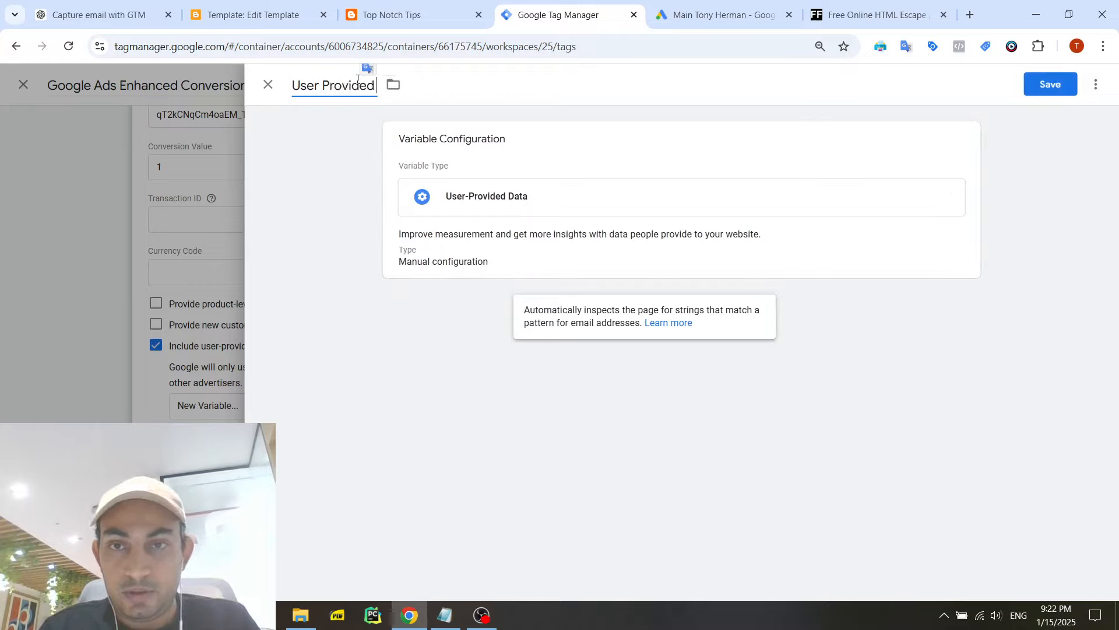
key("BackSpace")
key("BackSpace")
type("ata Variable")
left_click(443, 257)
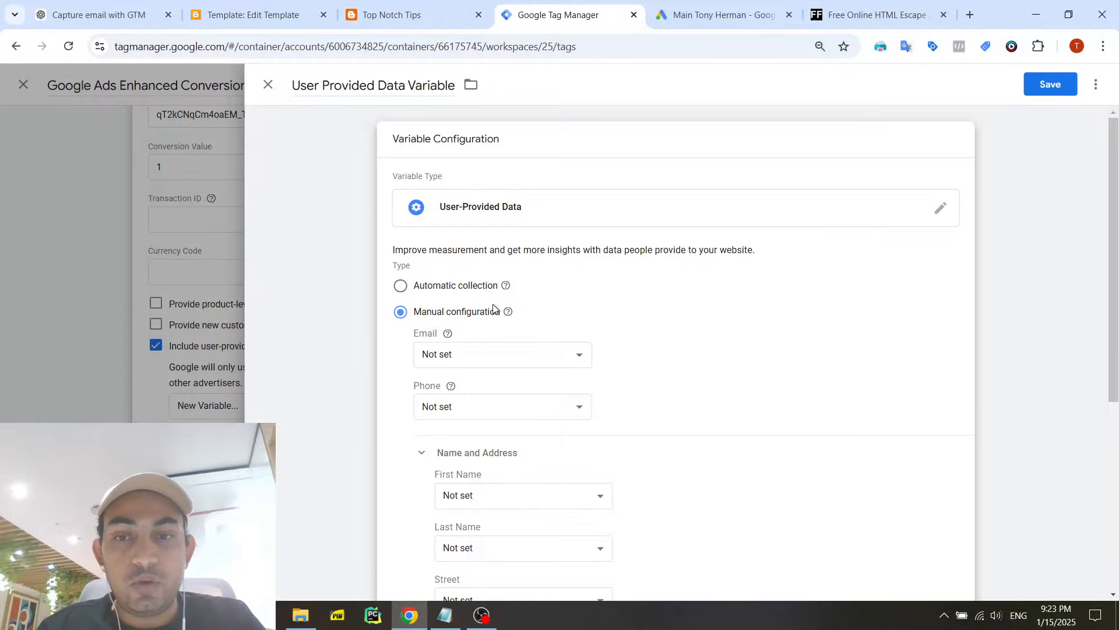
- Keep manual configuration and create a new variable for the Email field, named "Email Datalayer Variable"
triple_click(453, 315)
left_click(476, 357)
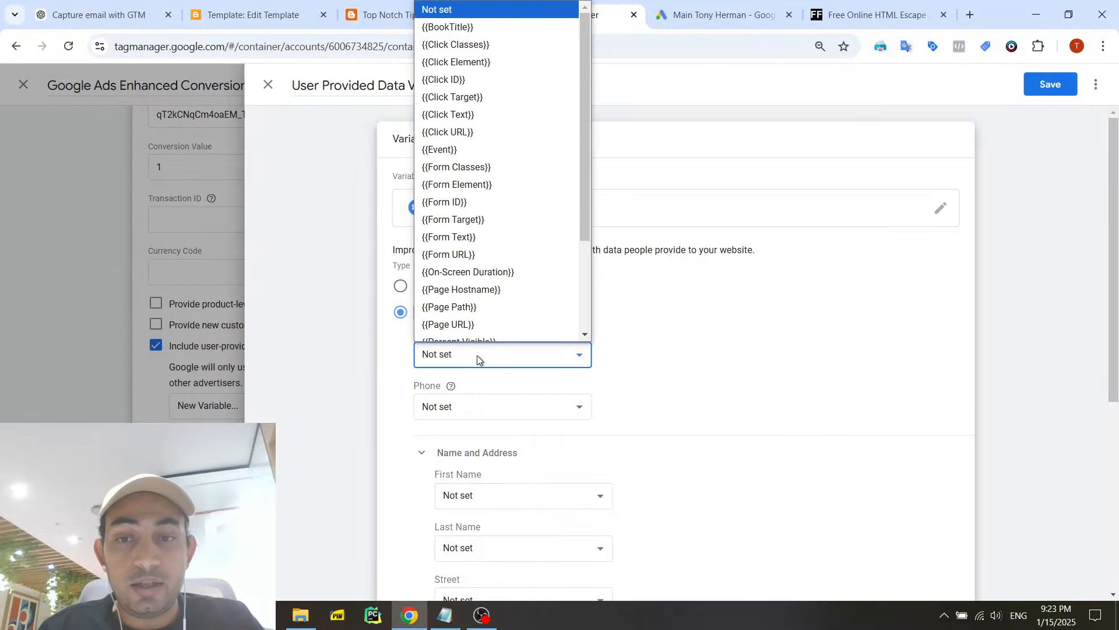
left_click(476, 357)
left_click(474, 357)
scroll(492, 300, "down", 3)
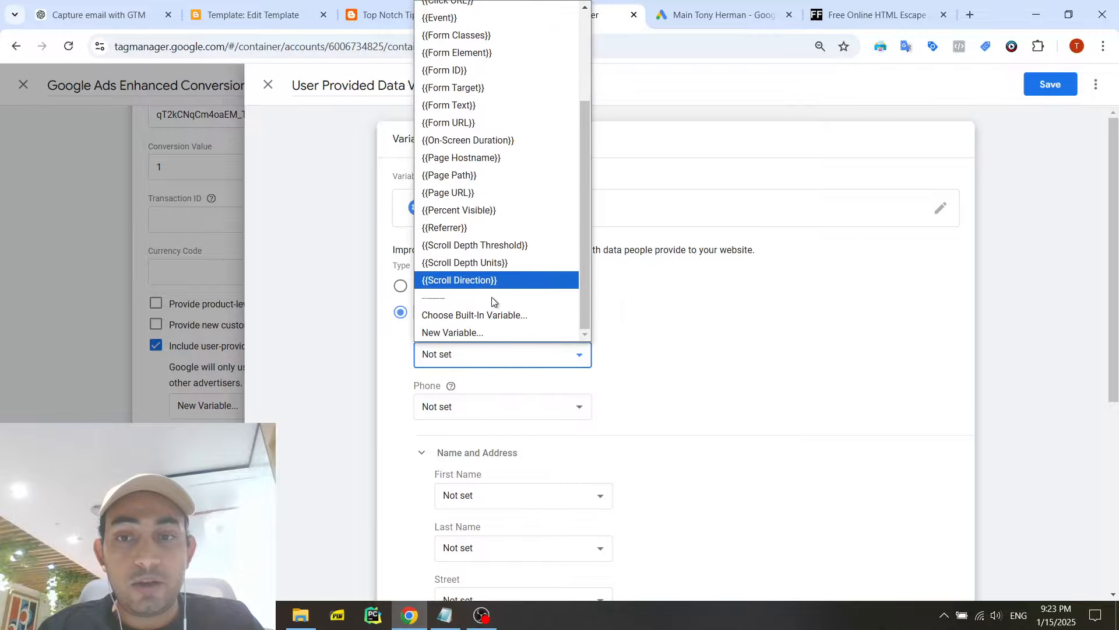
left_click(493, 333)
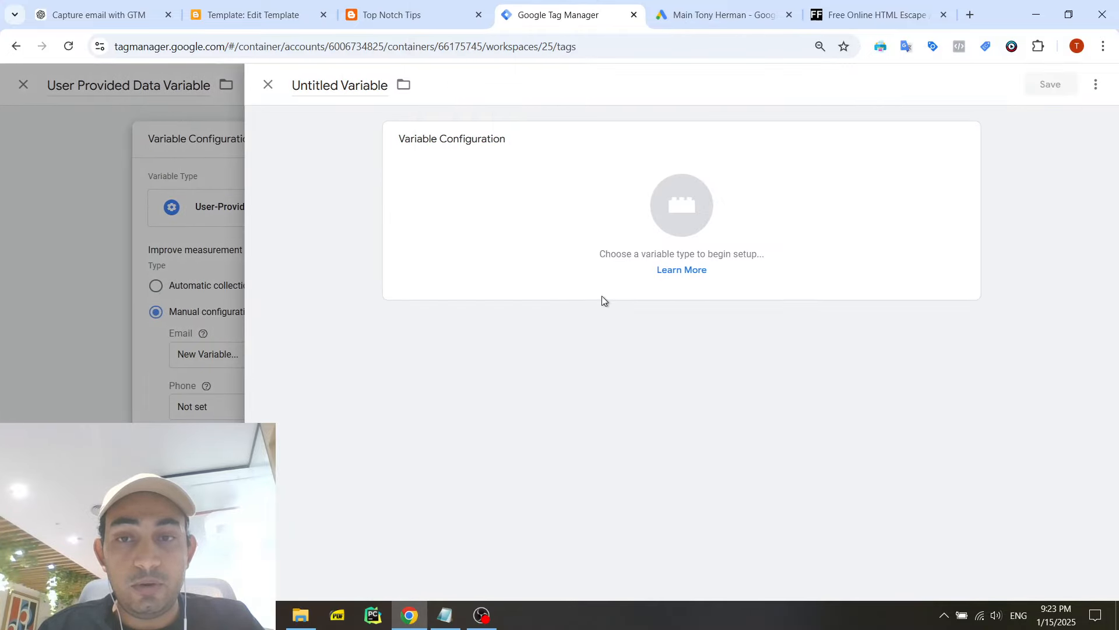
left_click(315, 87)
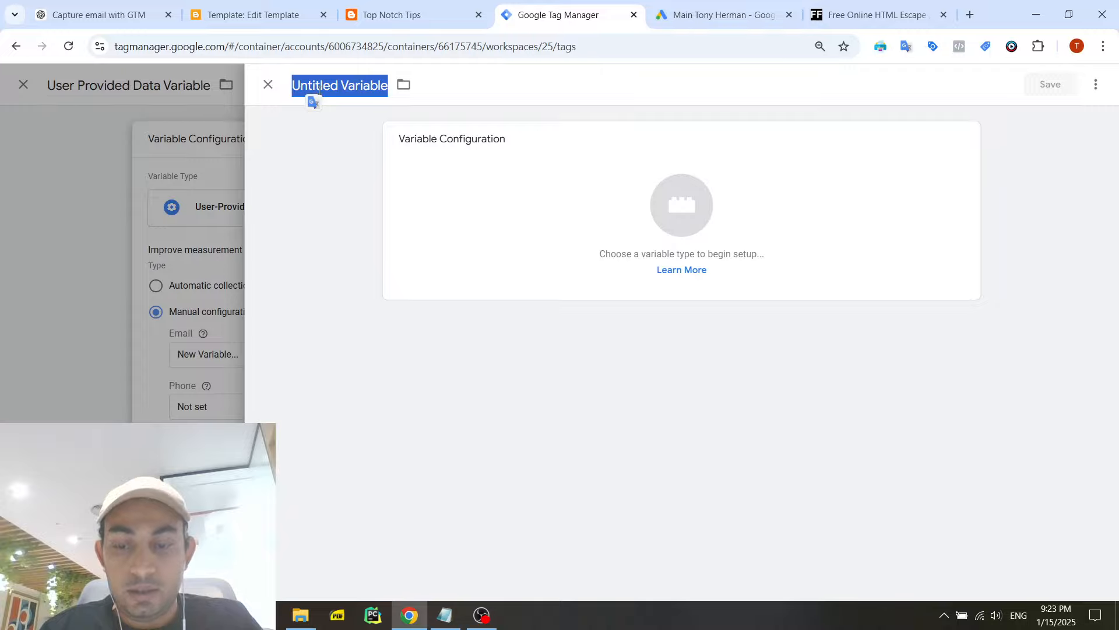
type("Email D")
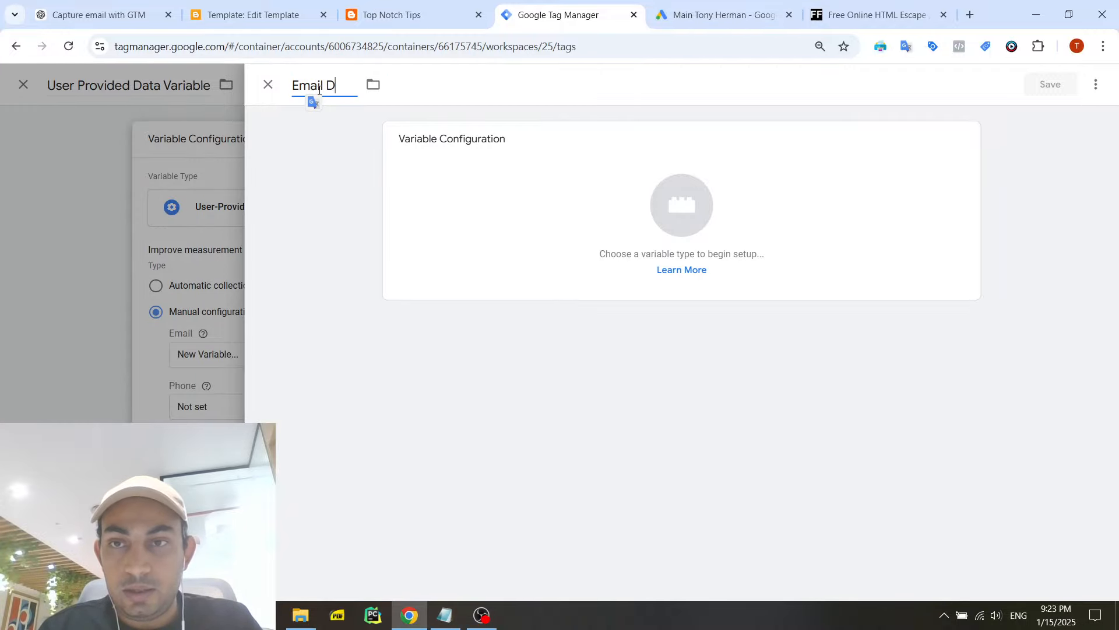
type("atalayer V")
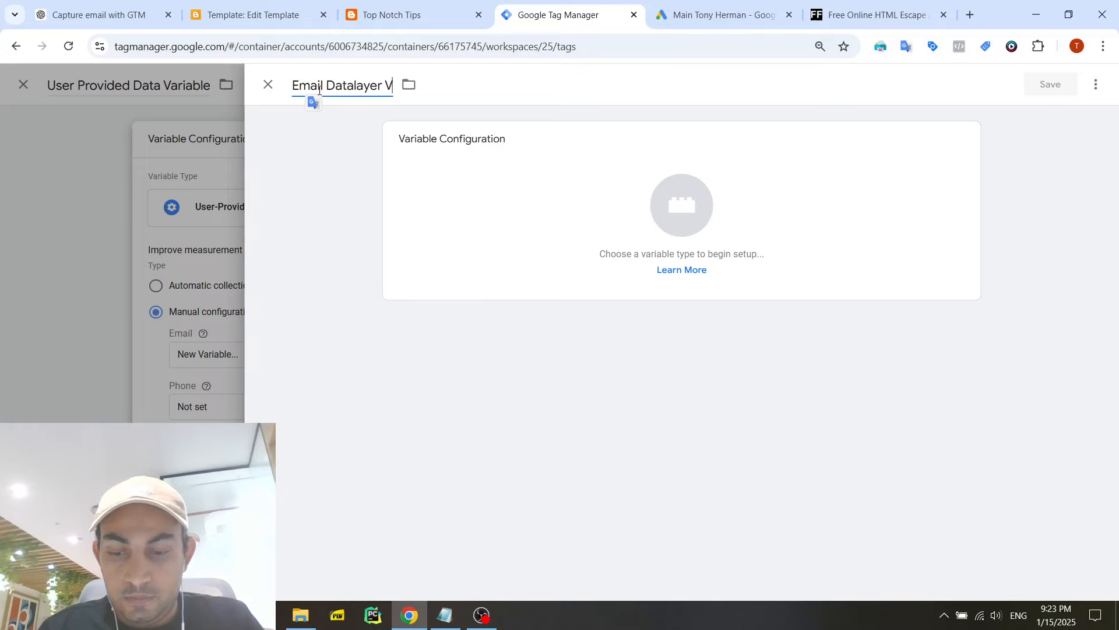
type("ariable")
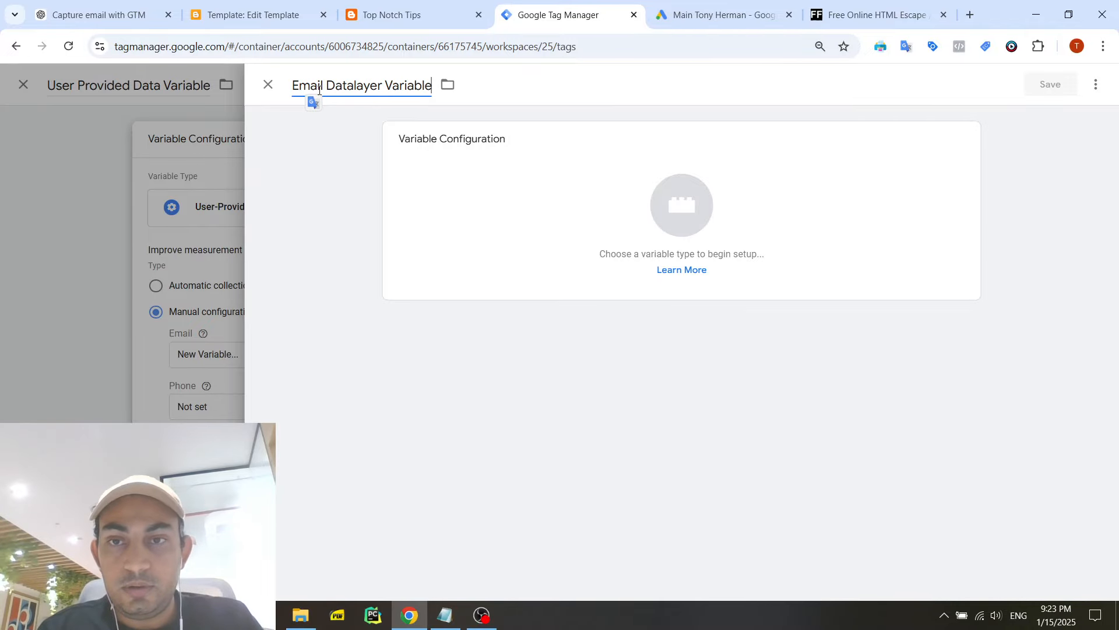
- Set the email variable's type to Data Layer Variable and its data layer variable name to "email"
left_click(445, 175)
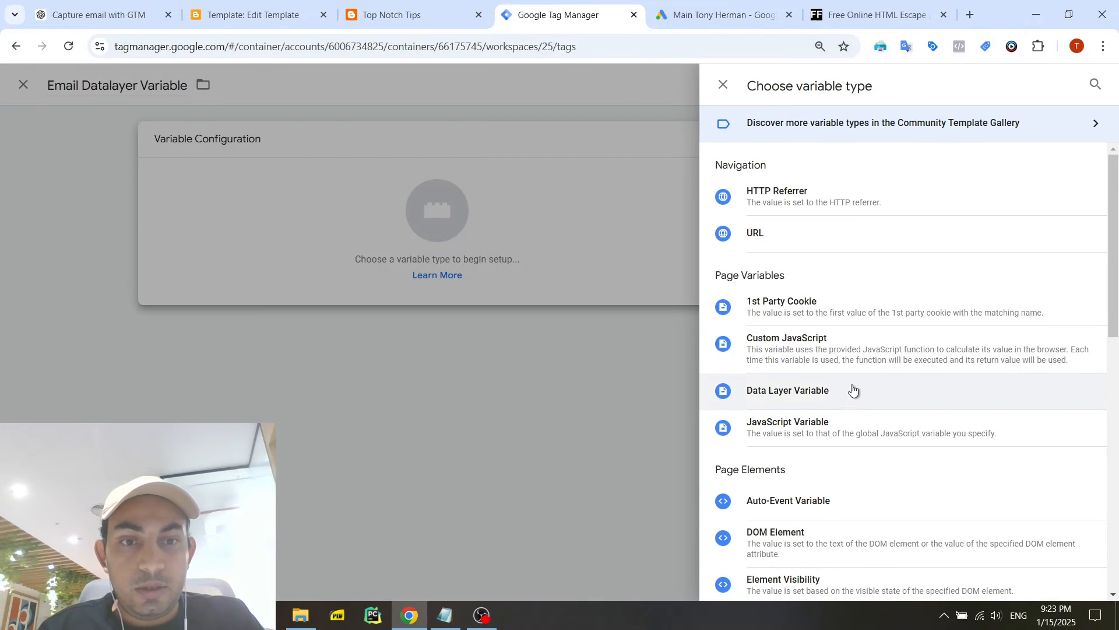
left_click(849, 391)
left_click(478, 270)
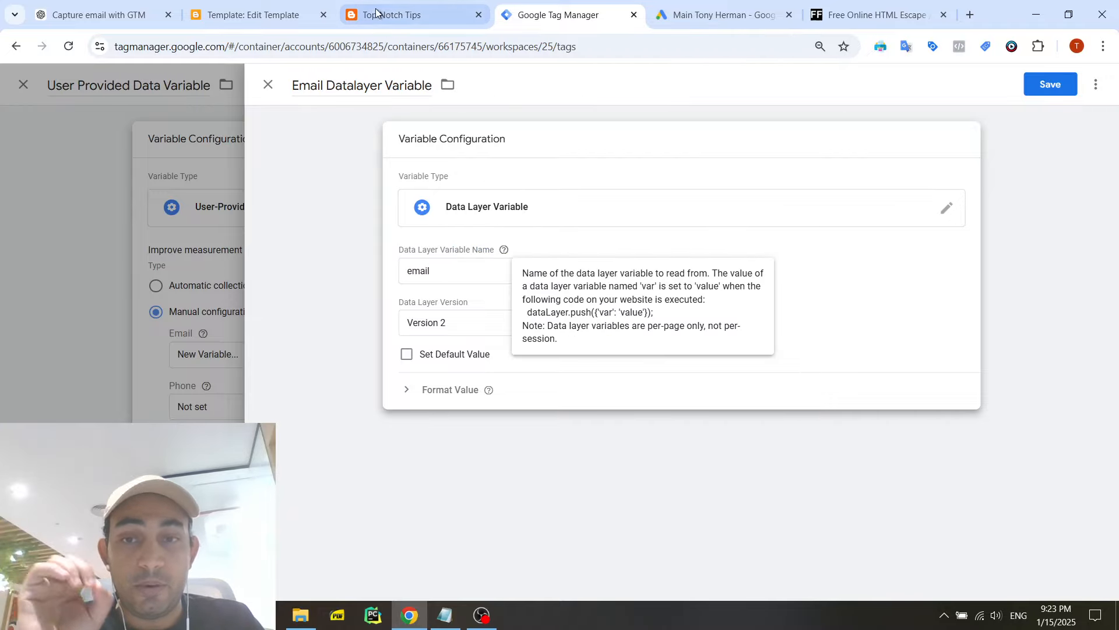
double_click(418, 270)
- Check the email key of the dataLayer push in the Top Notch Tips page's console and return to Tag Manager
left_click(408, 15)
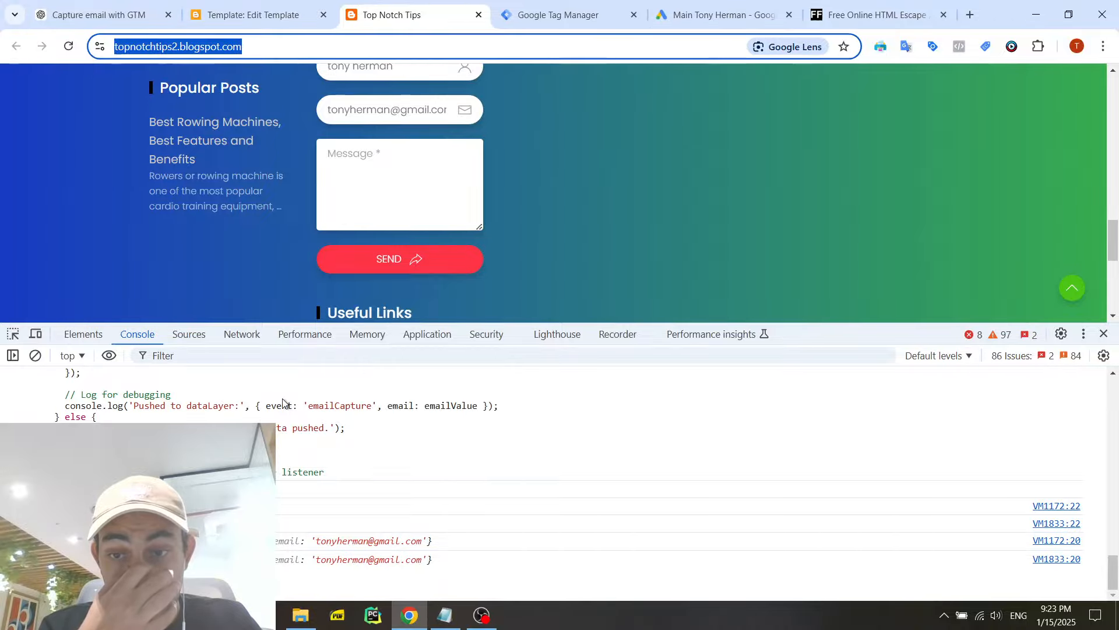
triple_click(401, 411)
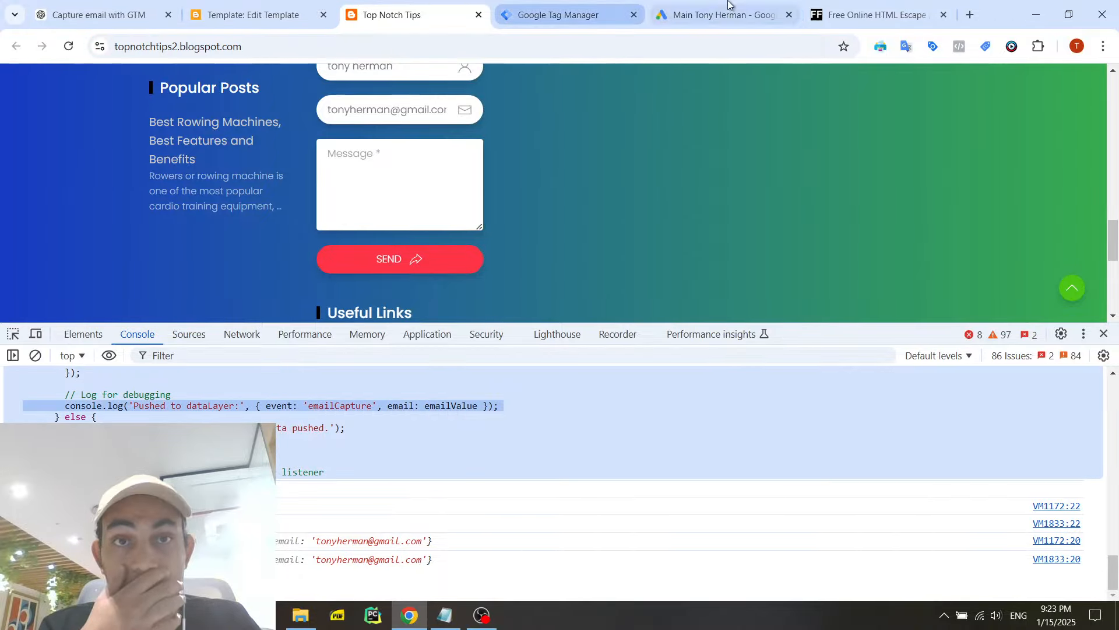
left_click(716, 15)
left_click(565, 14)
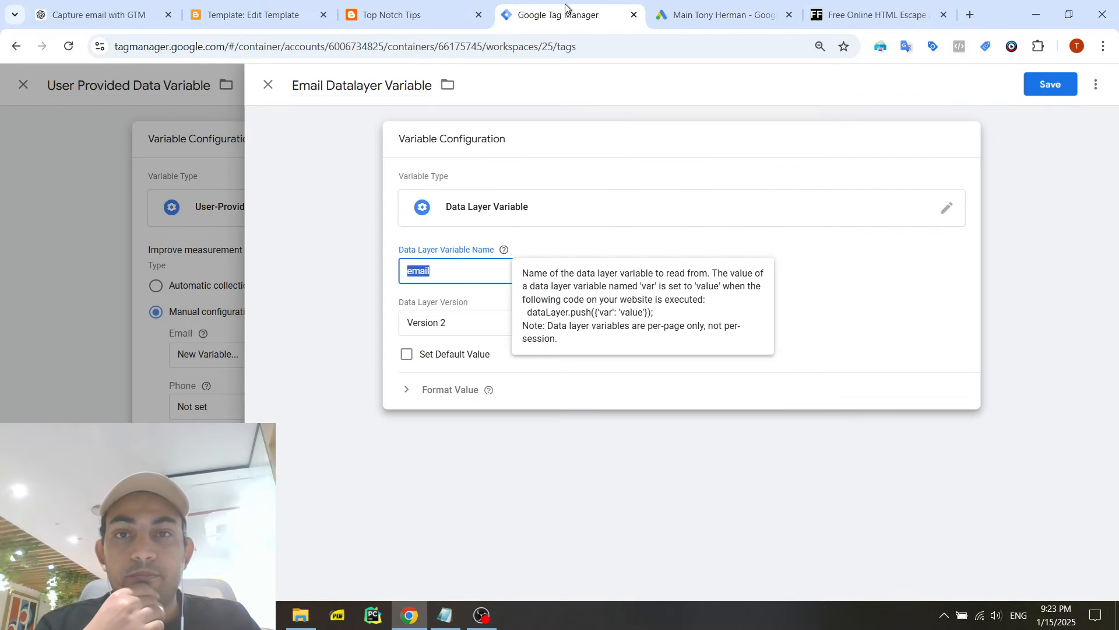
- Save the email data layer variable, and save the user-provided data variable that uses it for Email
left_click(474, 327)
left_click(1050, 84)
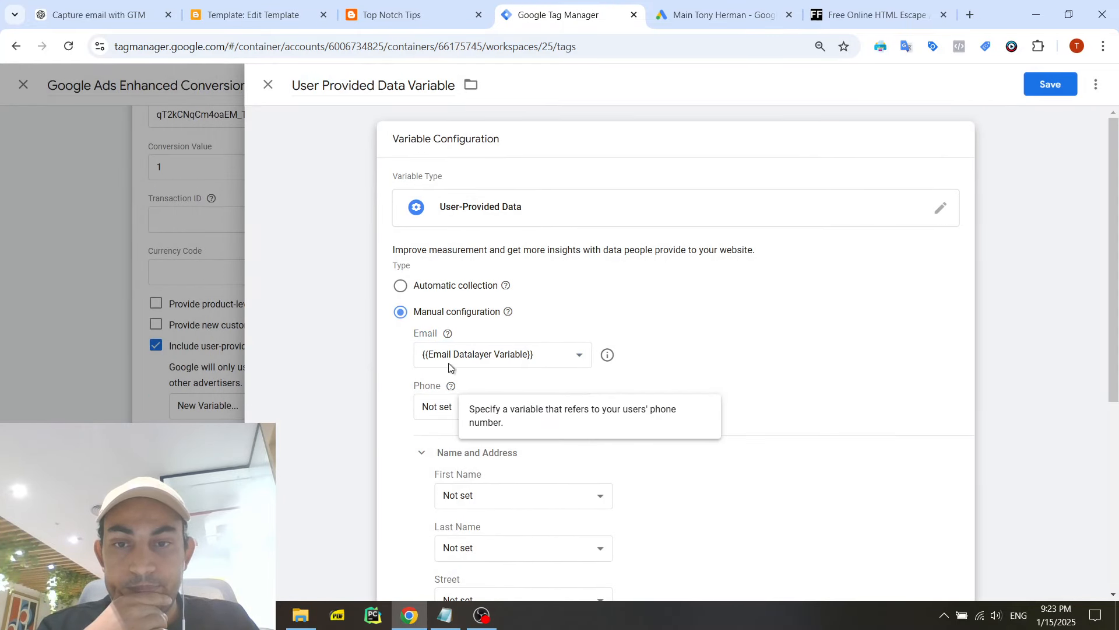
scroll(625, 292, "down", 5)
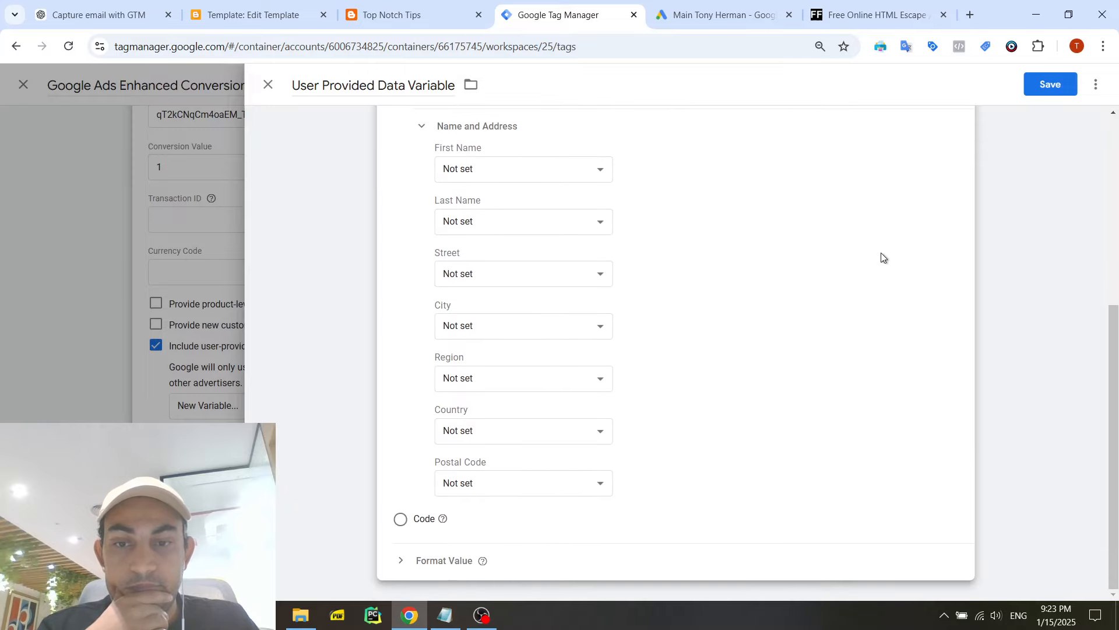
left_click(1049, 85)
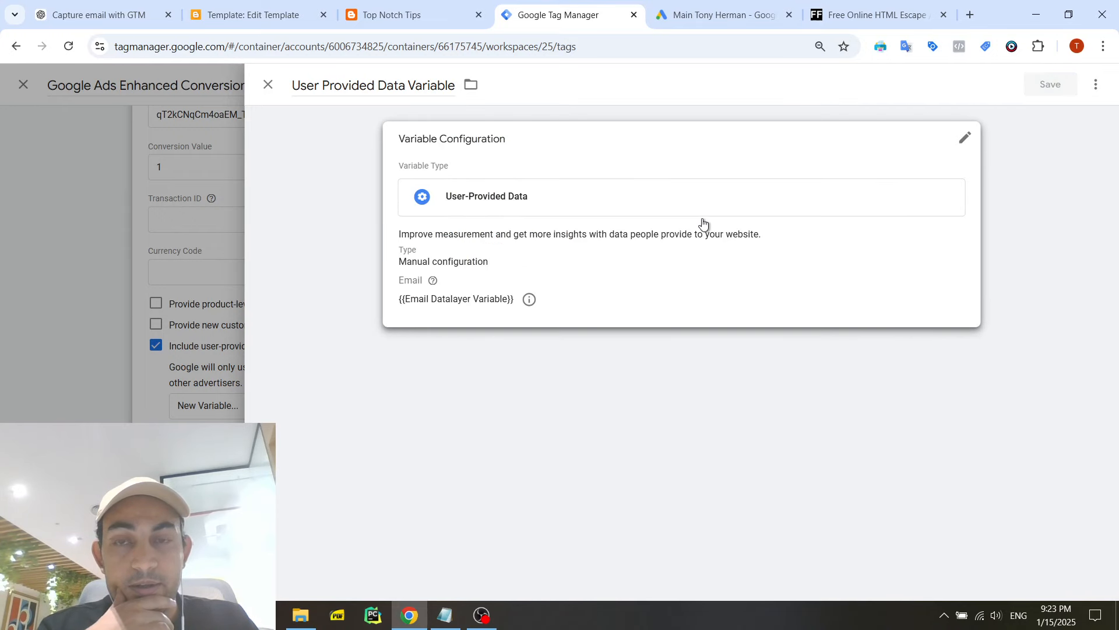
- Create a new trigger for the conversion tag named "Form Submission" with the trigger type Form Submission
scroll(991, 172, "down", 3)
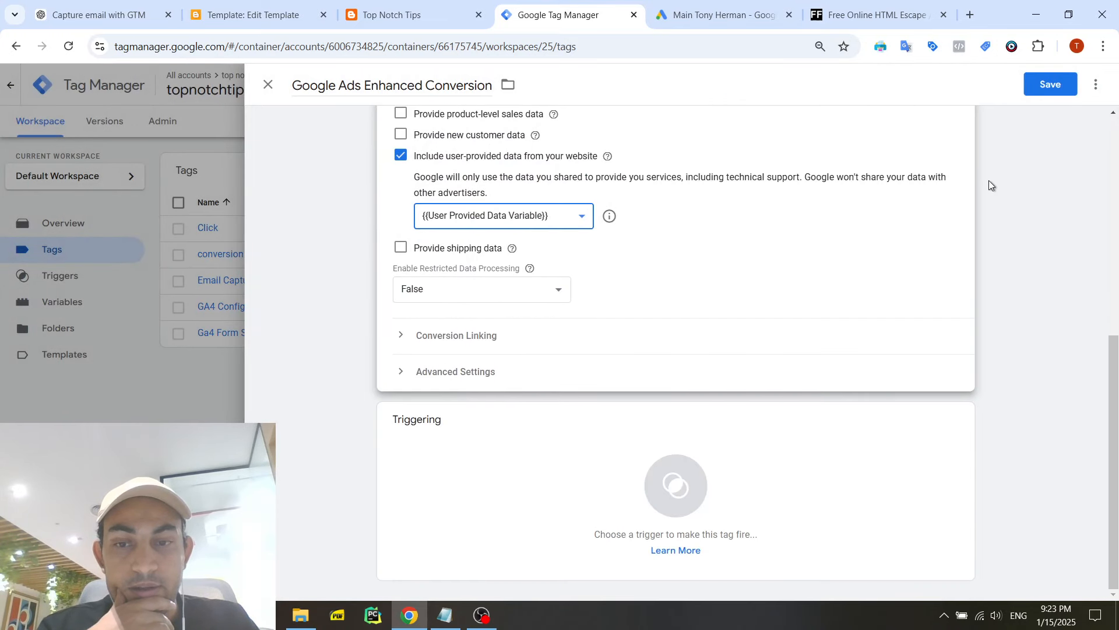
left_click(606, 437)
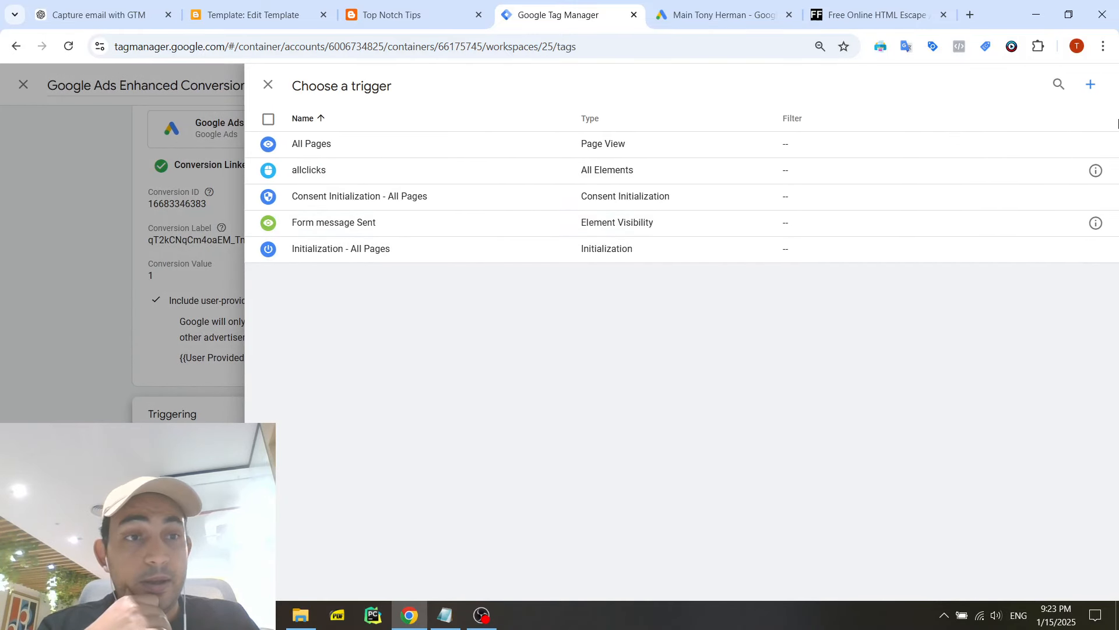
left_click(1092, 86)
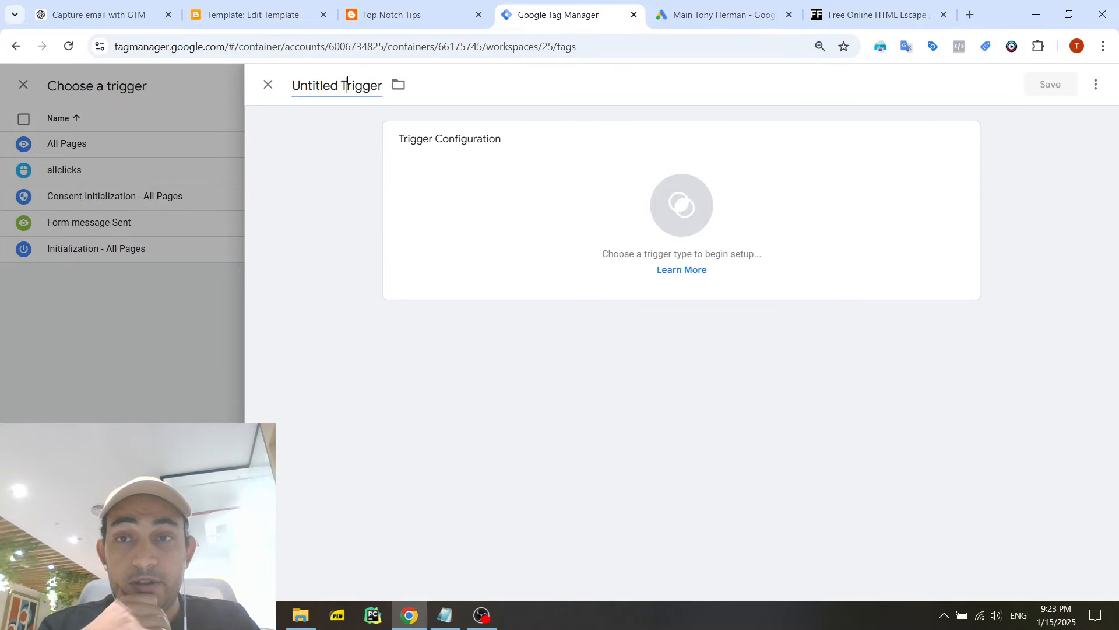
double_click(353, 81)
key("ctrl+a")
type("Form ")
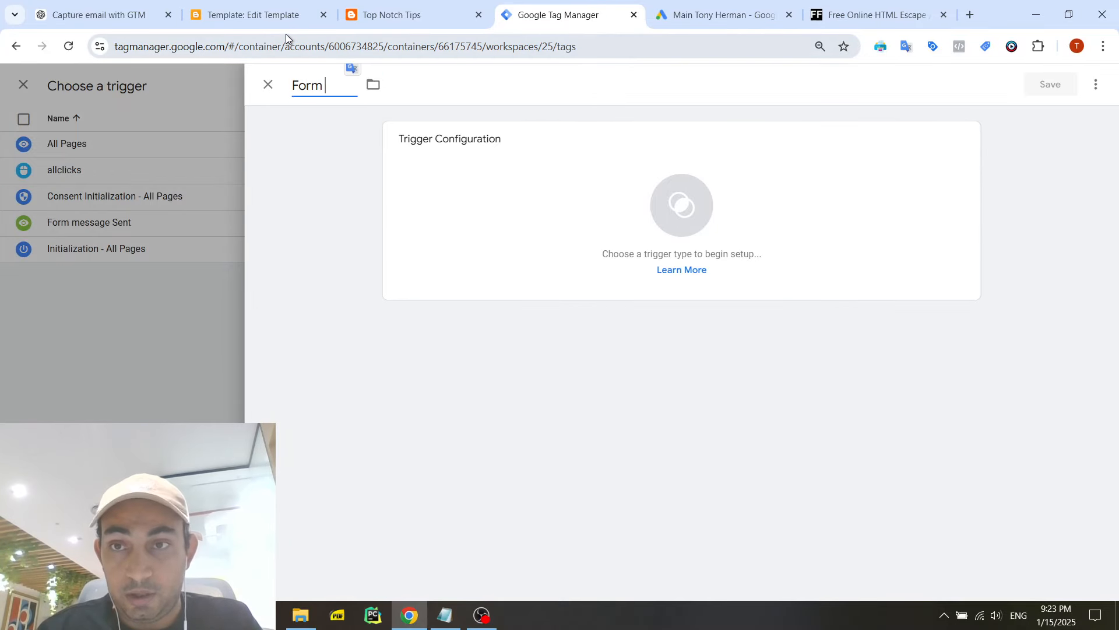
type("Submission")
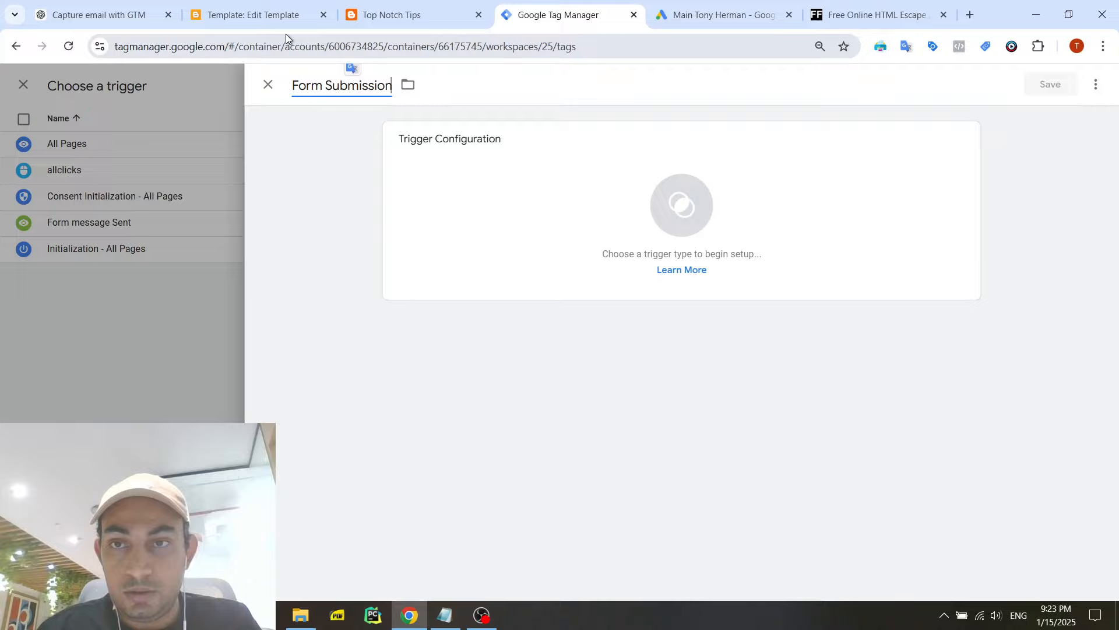
left_click(608, 221)
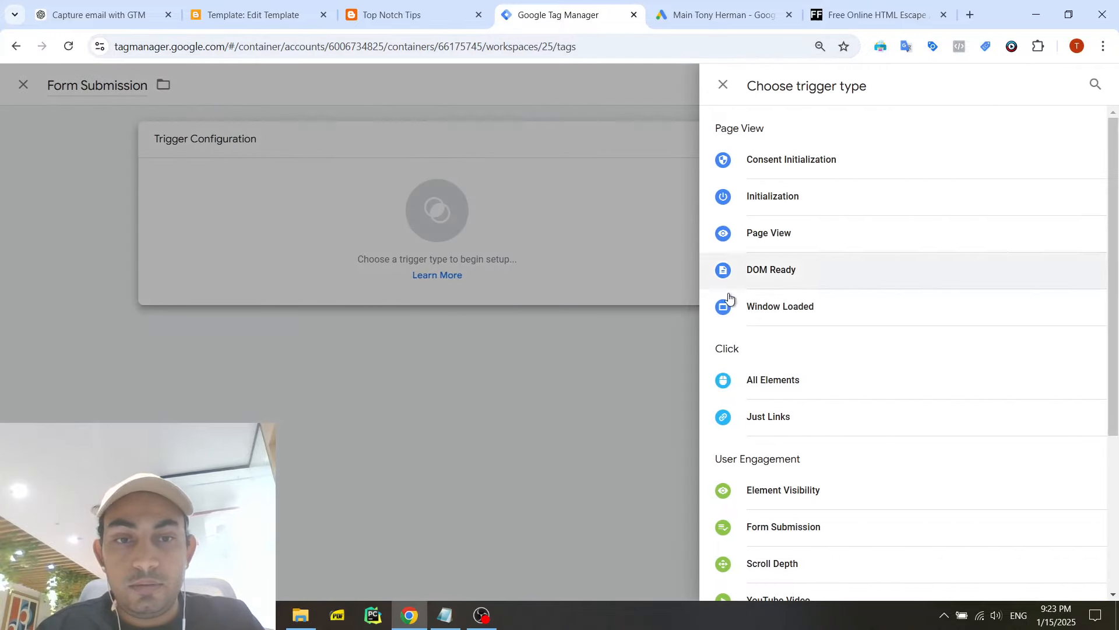
left_click(815, 524)
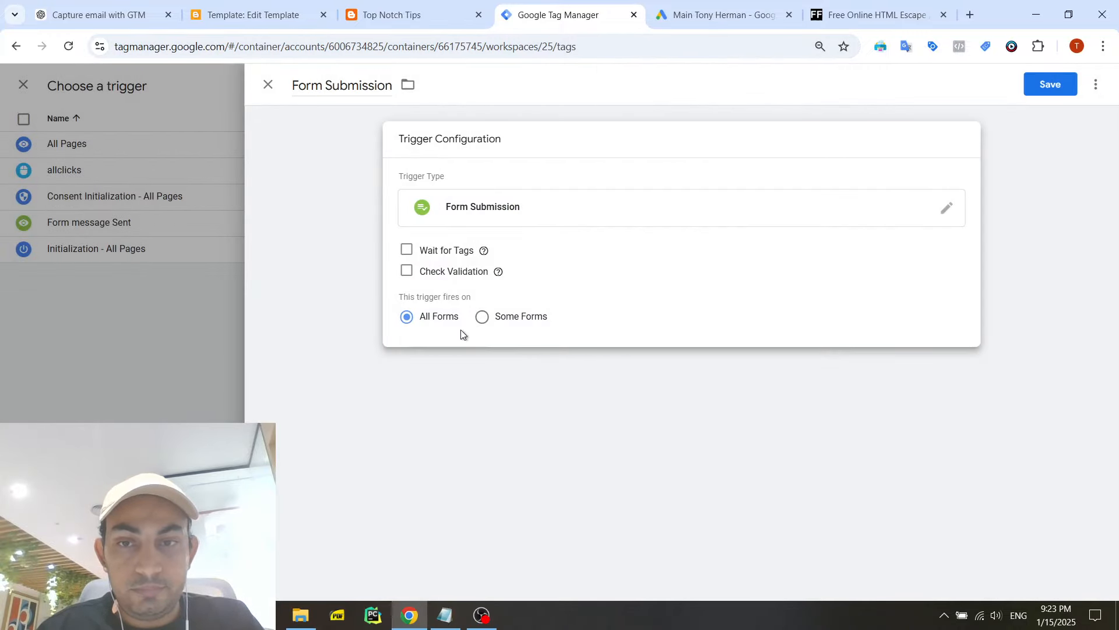
- Save the Form Submission trigger firing on all forms, and save the Google Ads Enhanced Conversion tag with it
left_click(1038, 86)
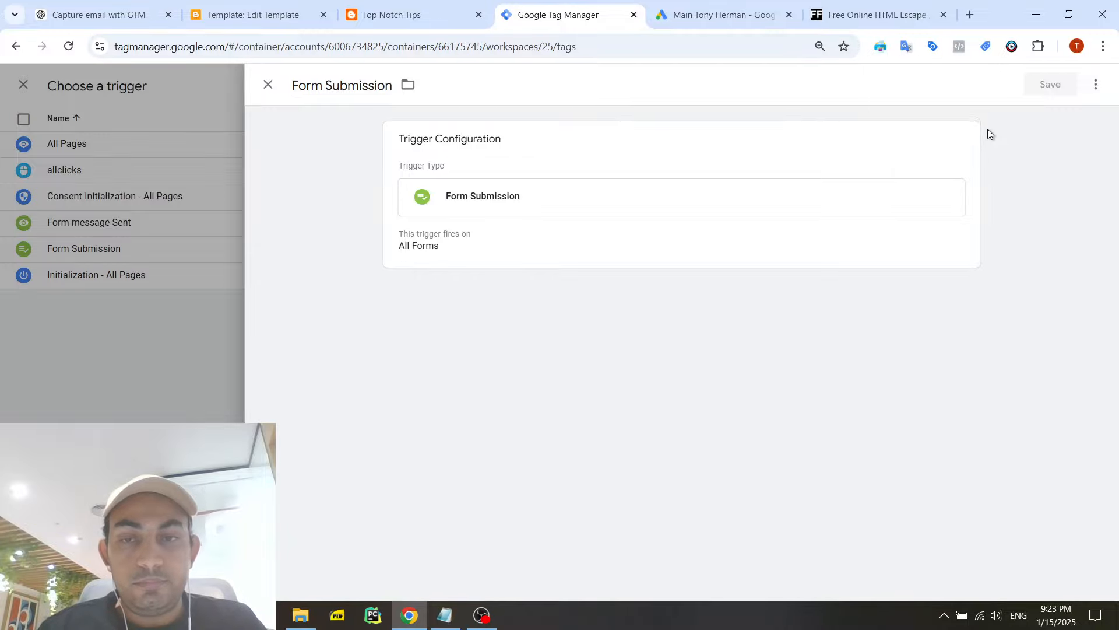
scroll(519, 472, "down", 1)
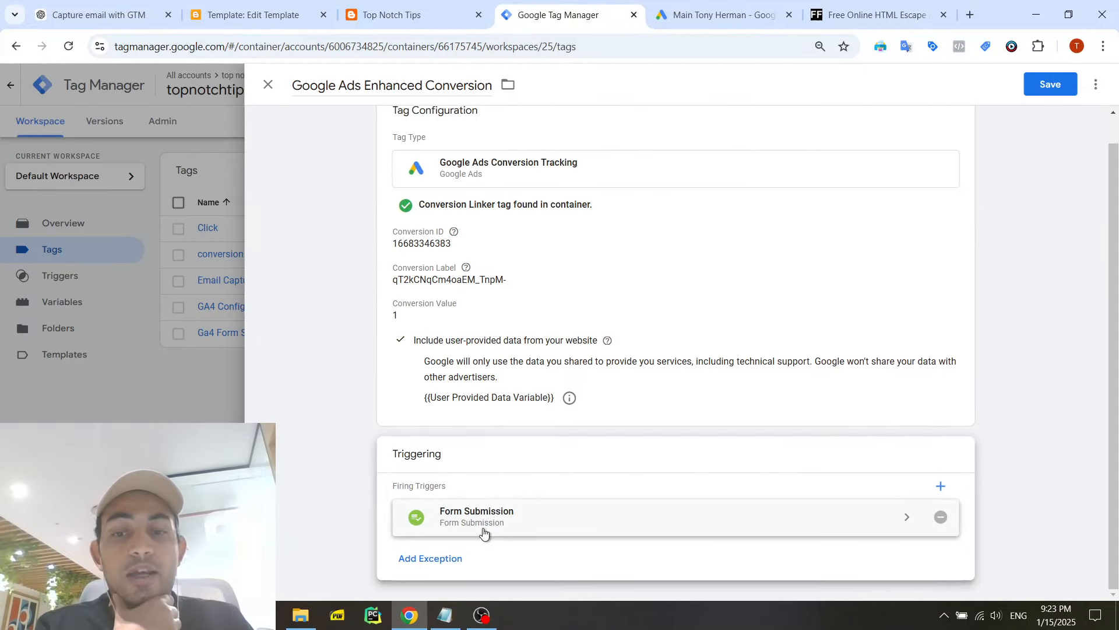
scroll(492, 377, "up", 1)
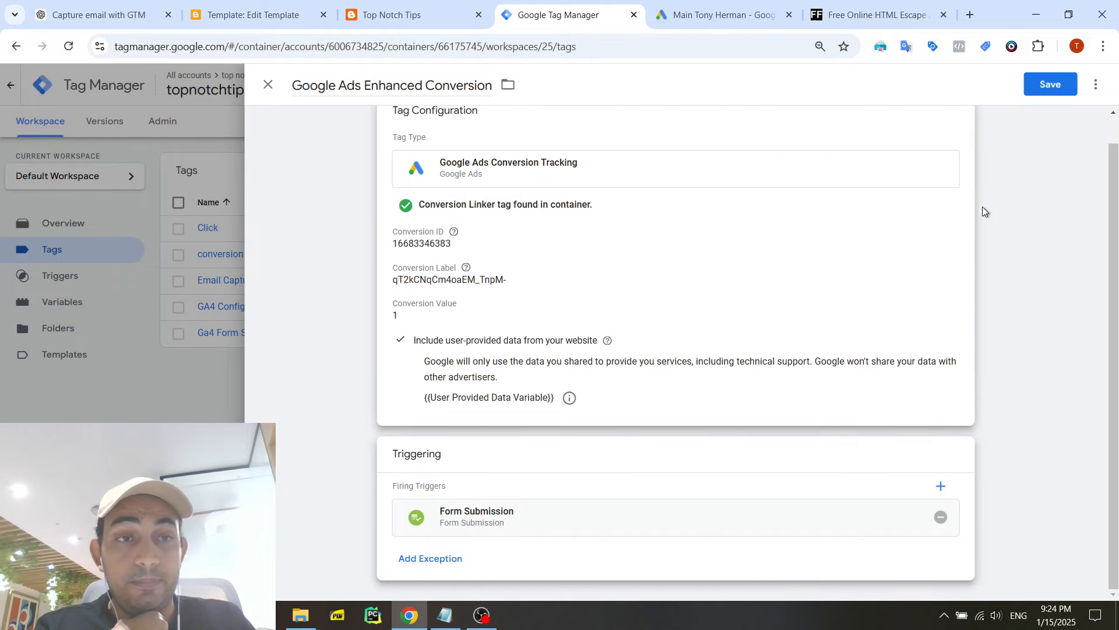
left_click(1060, 82)
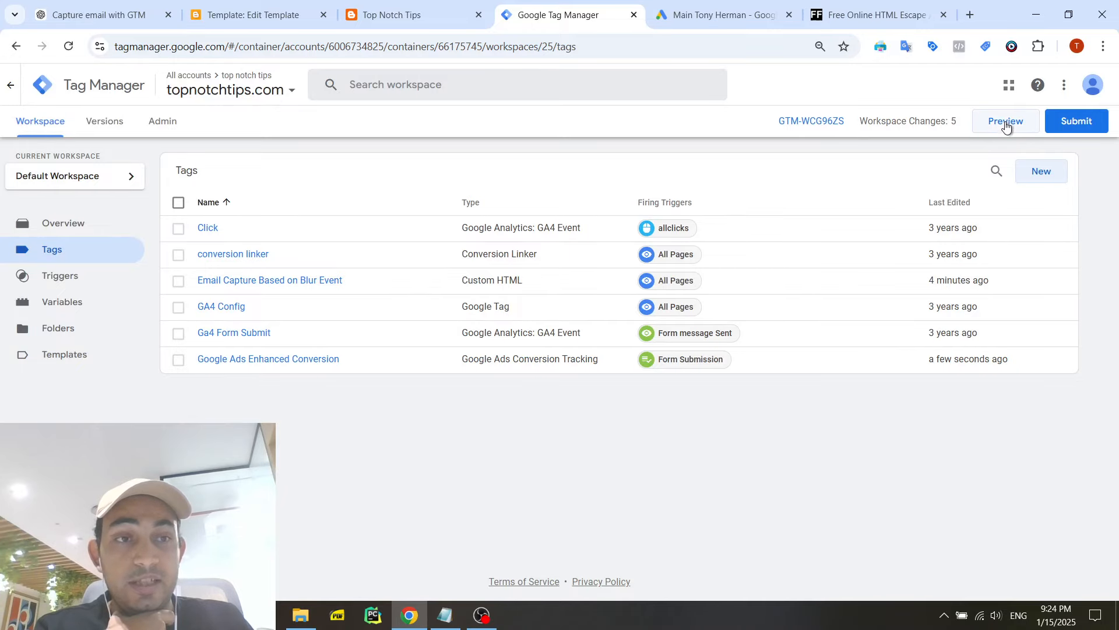
- Publish the container changes to Live as a version named "All Enhanced Conversion Tracking Working" and close the version summary
left_click(1076, 122)
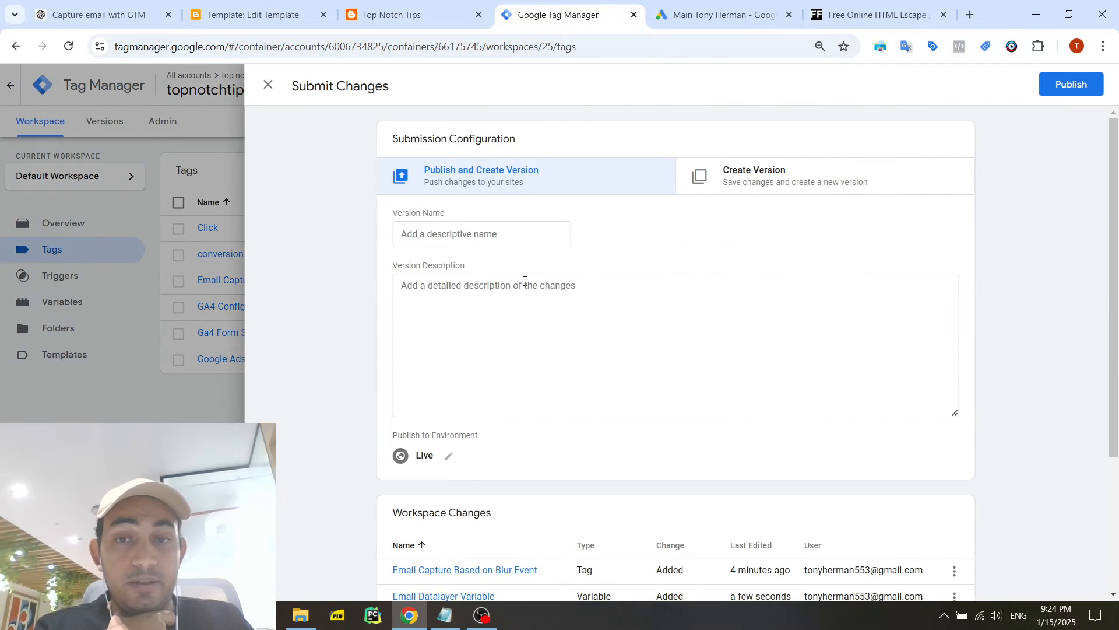
left_click(496, 231)
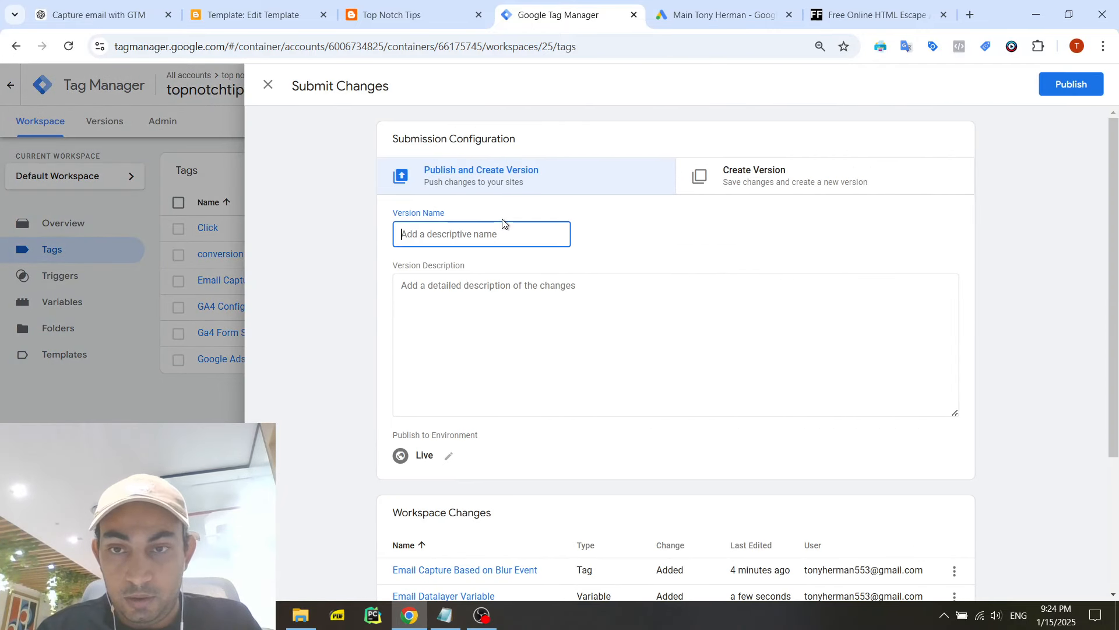
type("All")
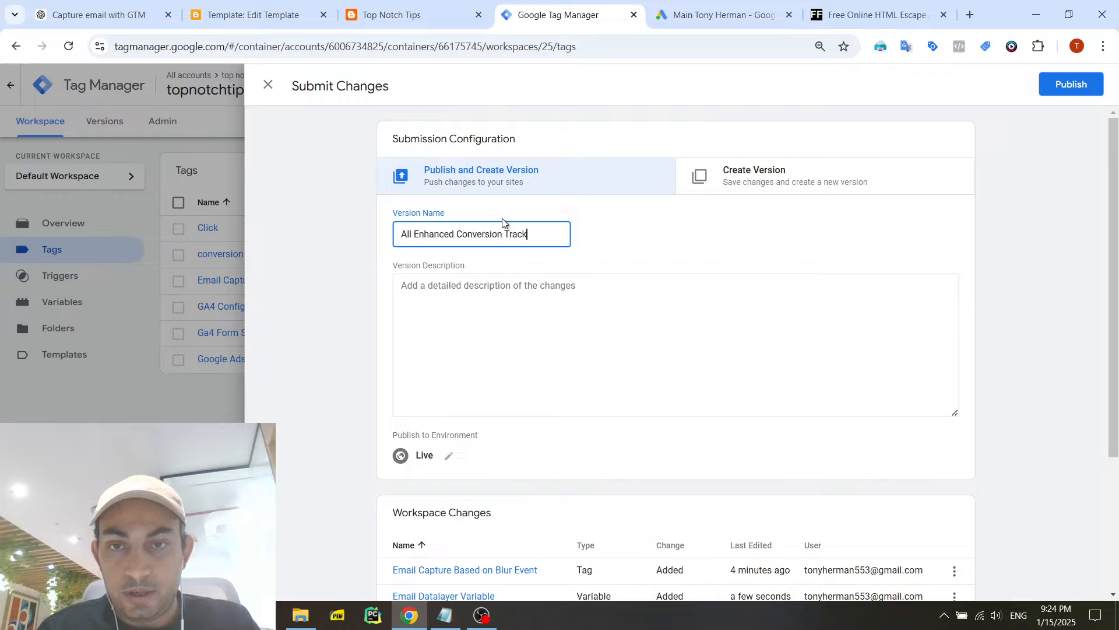
type("Enhanced Conversion Tracking Working")
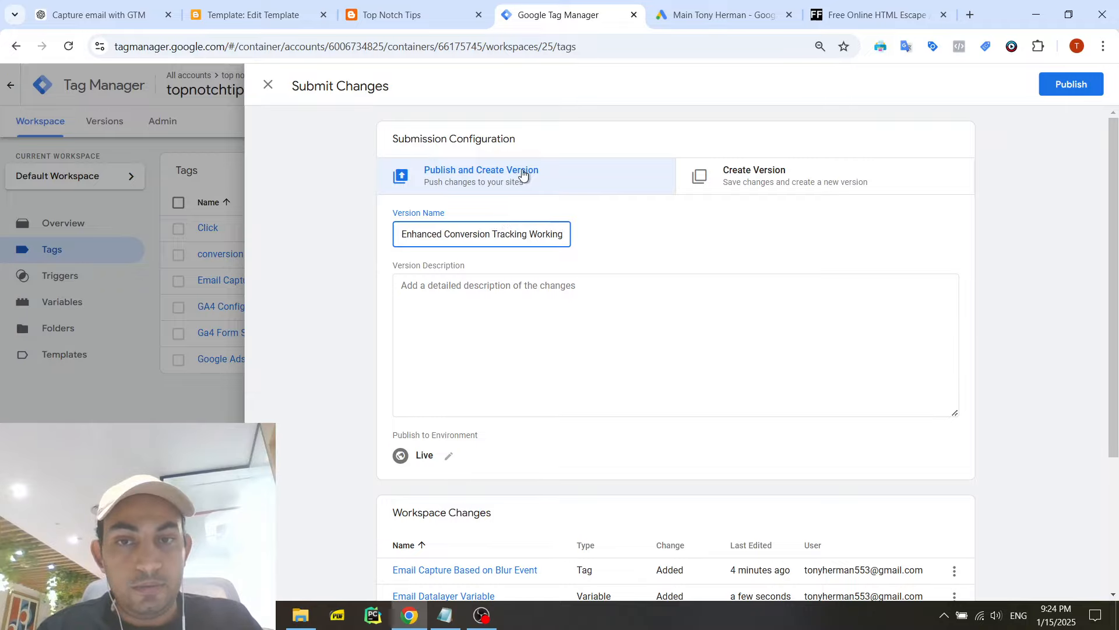
left_click(1098, 87)
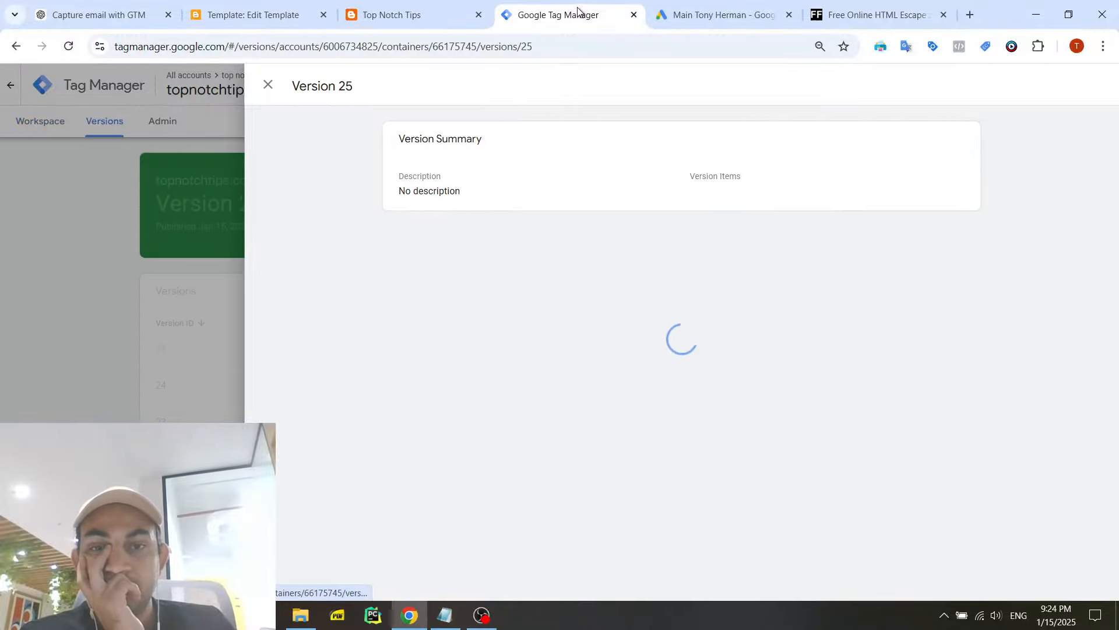
left_click(124, 148)
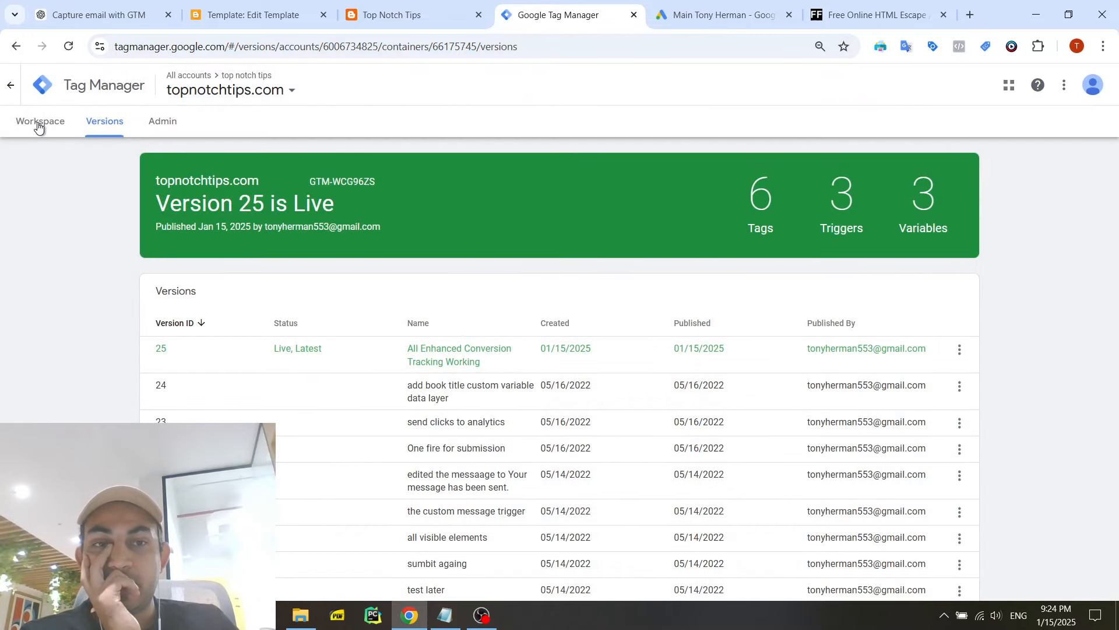
- Start preview mode from the workspace and connect Tag Assistant to the Top Notch Tips site using its copied URL
left_click(38, 125)
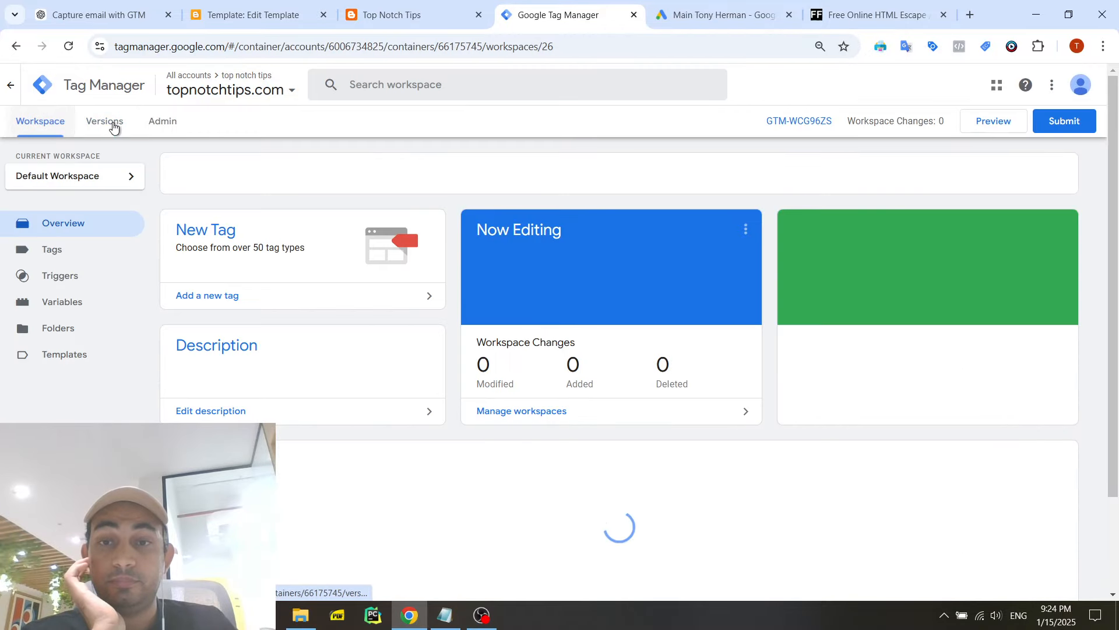
left_click(991, 124)
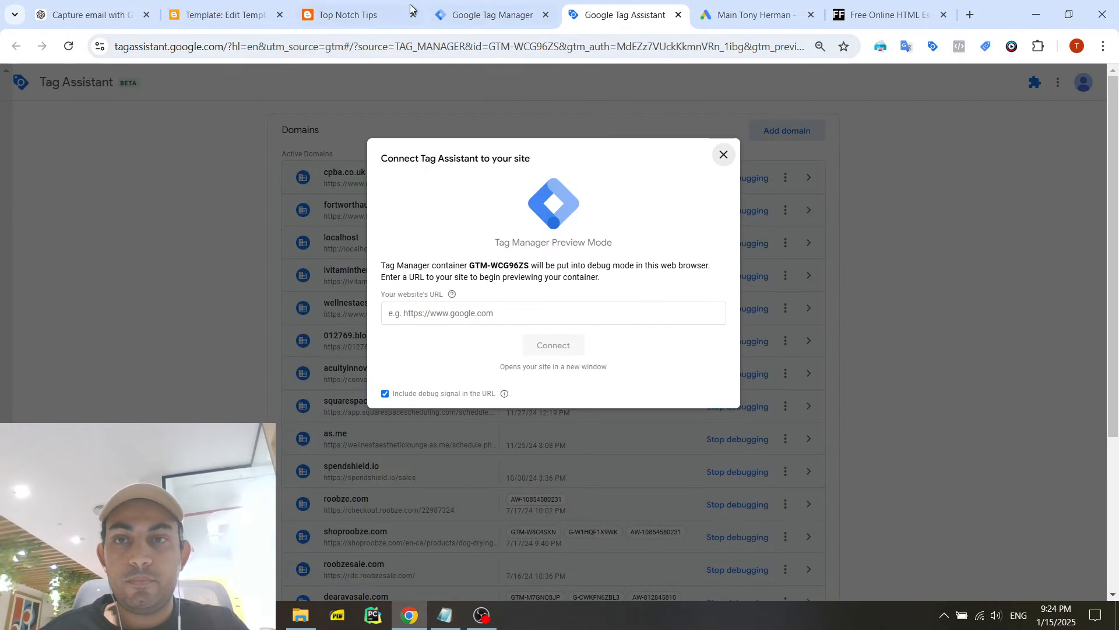
left_click(369, 7)
left_click(178, 46)
key("ctrl+c")
left_click(623, 15)
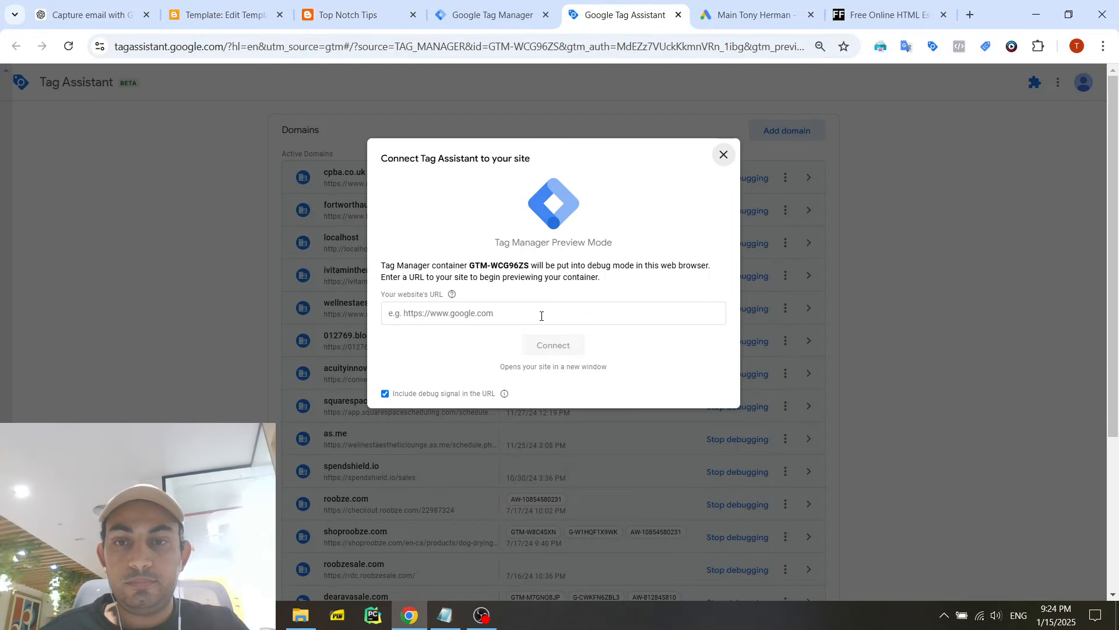
key("ctrl+v")
left_click(568, 350)
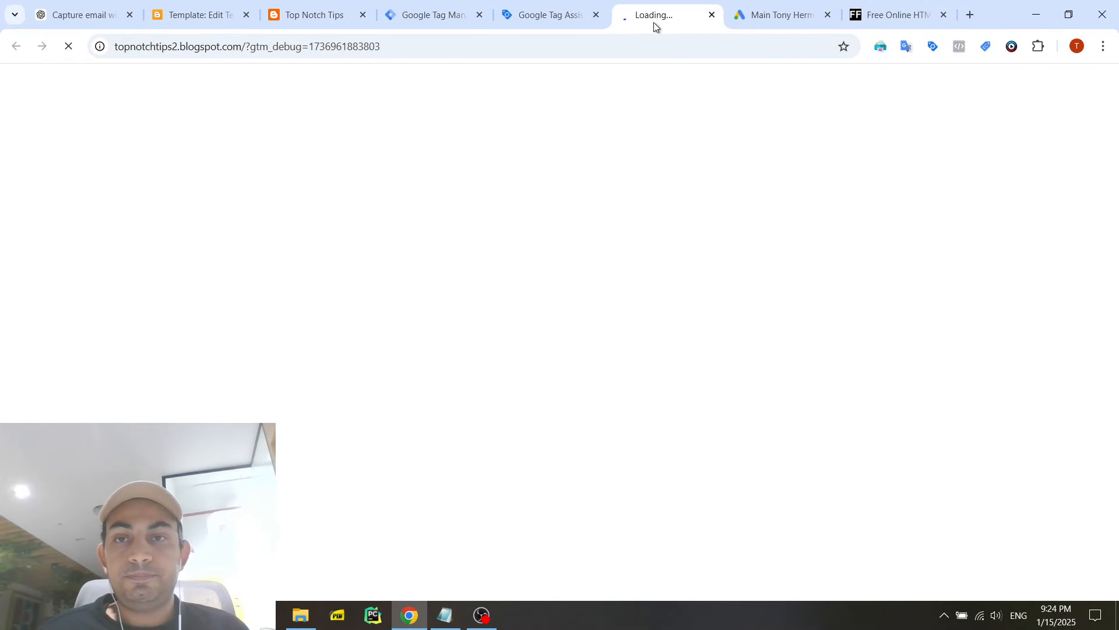
- Open the browser console on the previewed page and fill in the contact form's name and email
scroll(432, 338, "down", 2)
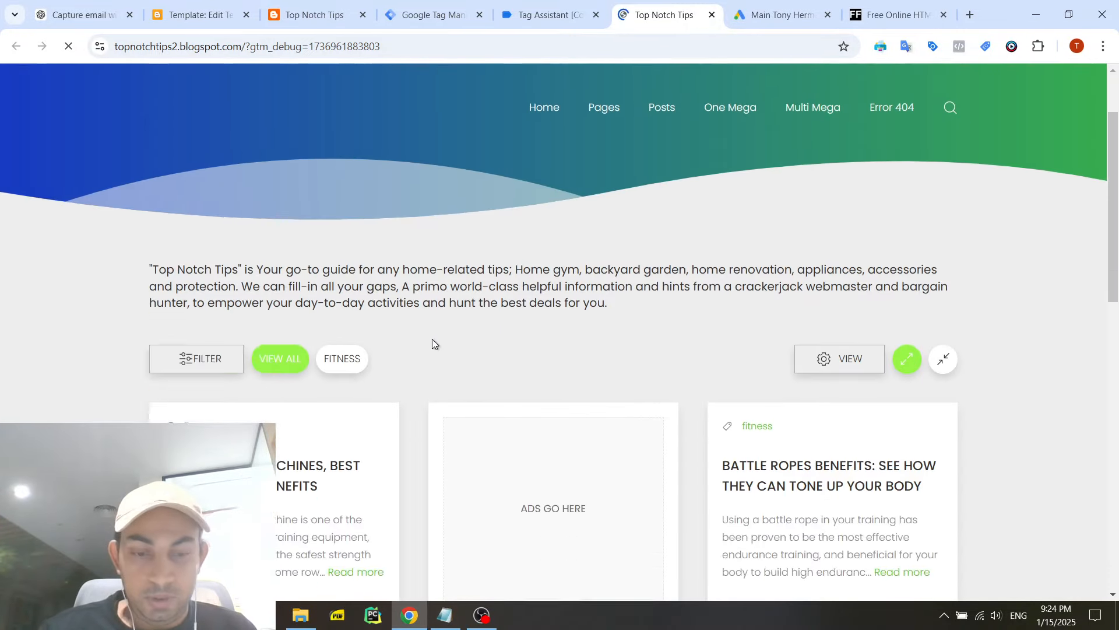
key("ctrl+shift+j")
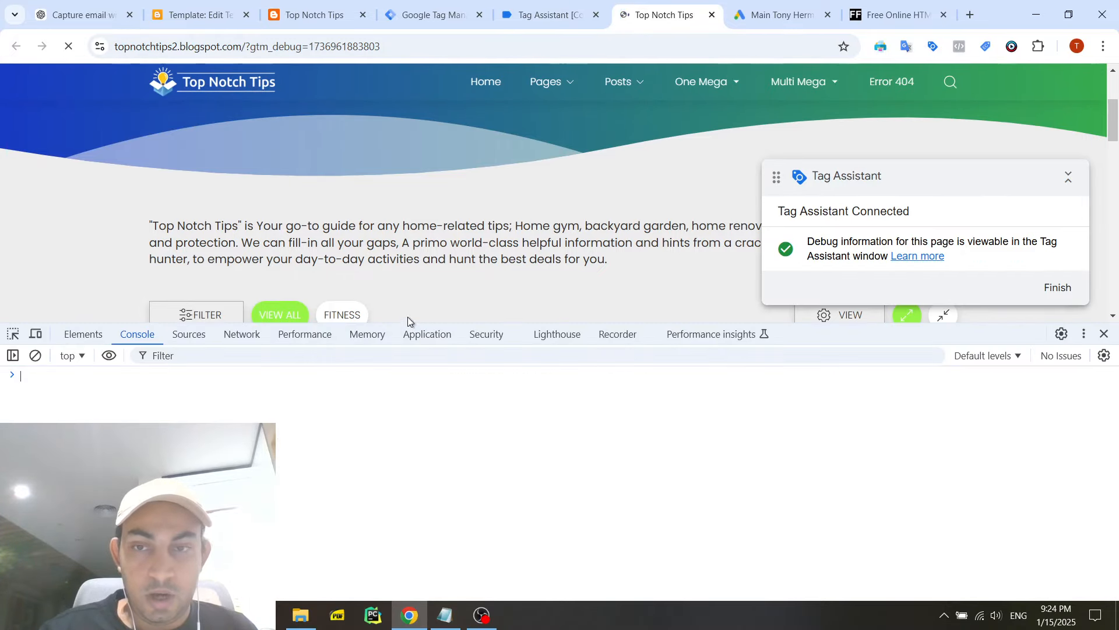
scroll(368, 259, "down", 15)
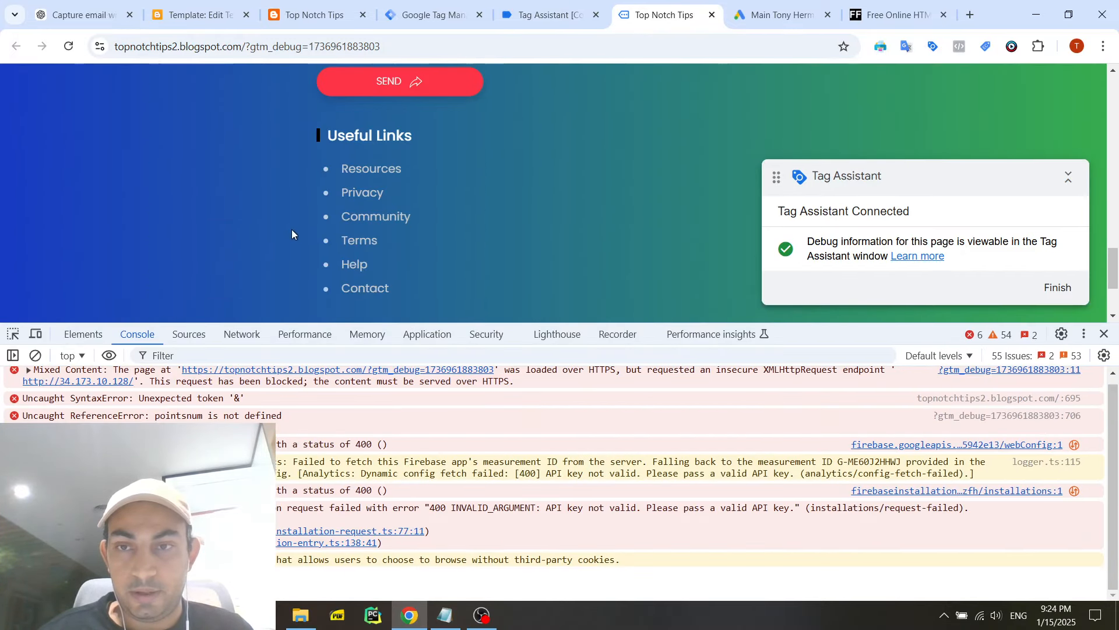
scroll(300, 226, "up", 4)
left_click(415, 176)
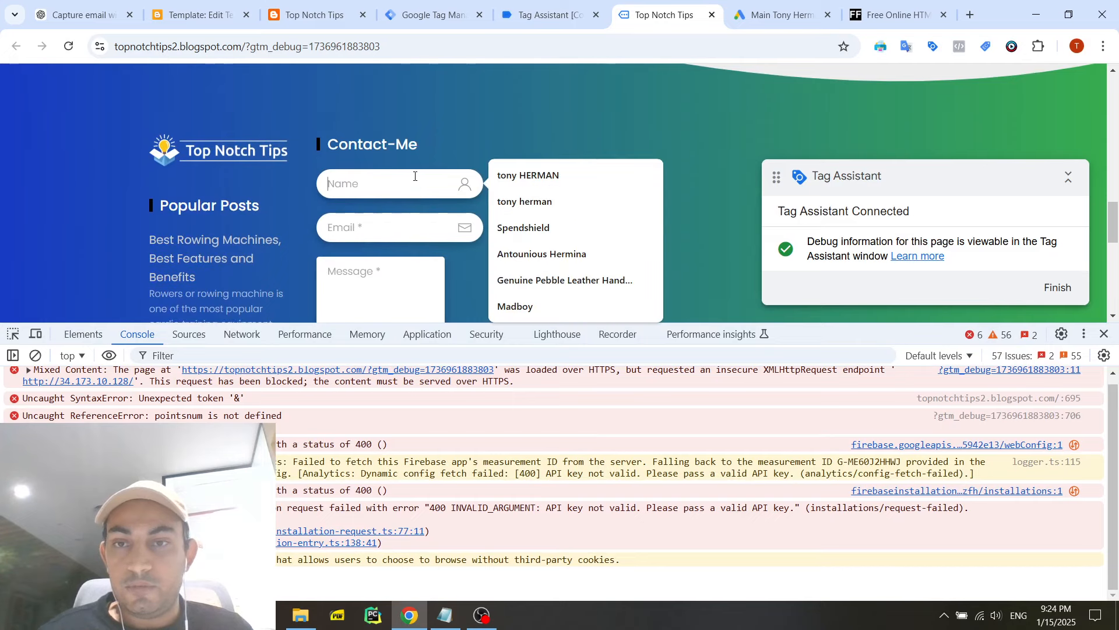
left_click(528, 175)
left_click(359, 239)
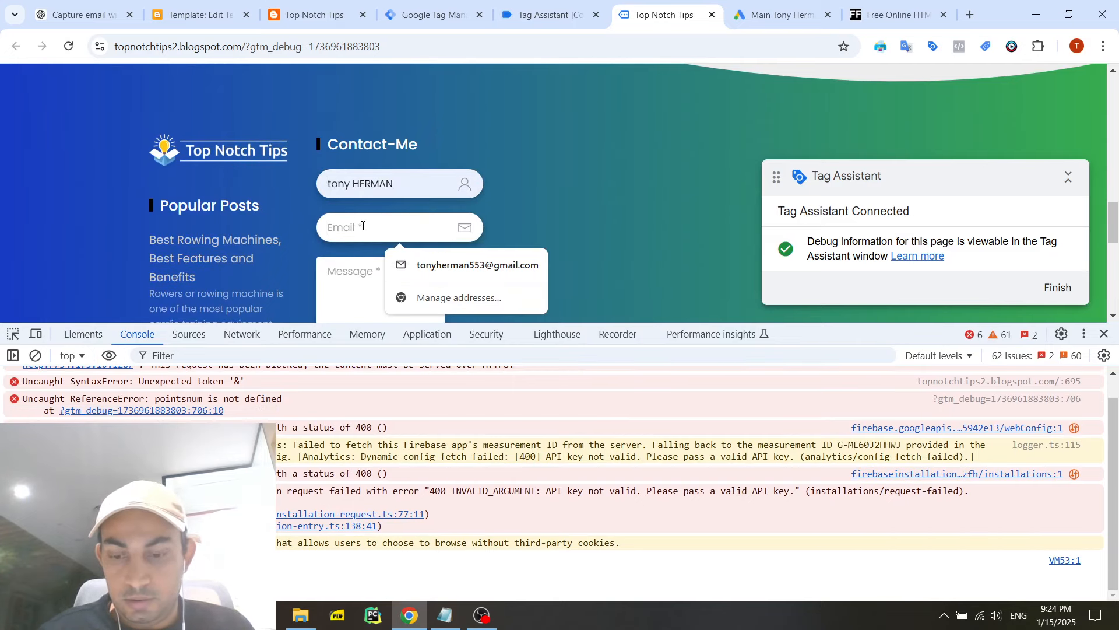
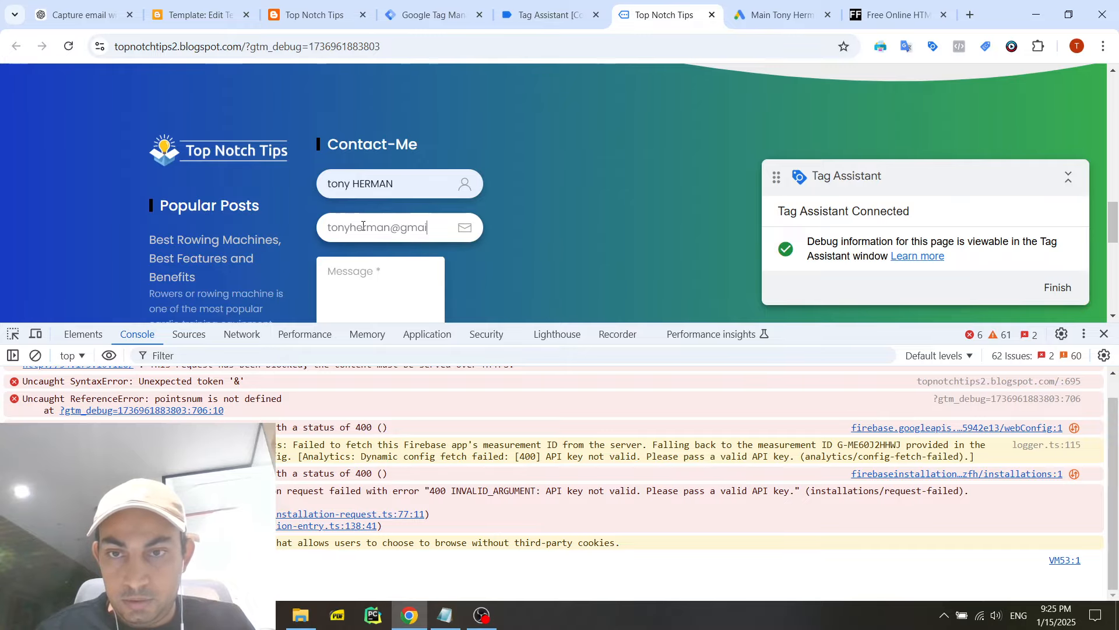
key("Tab")
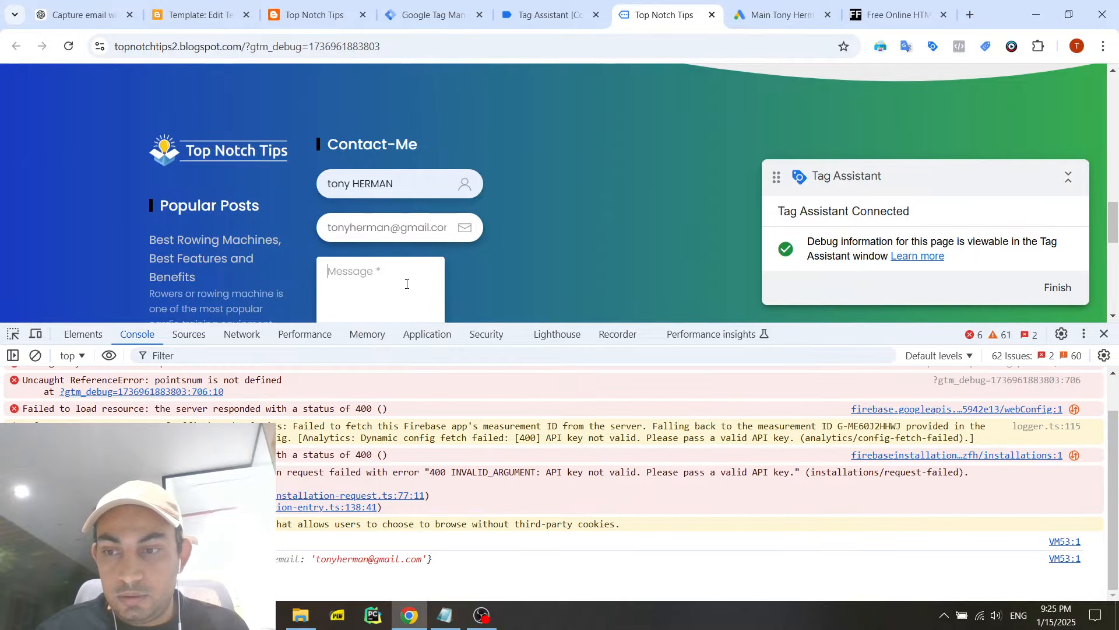
- Enter "ewgwea gag wea g" as the contact form message and shrink the console to show more of the page
scroll(481, 260, "down", 1)
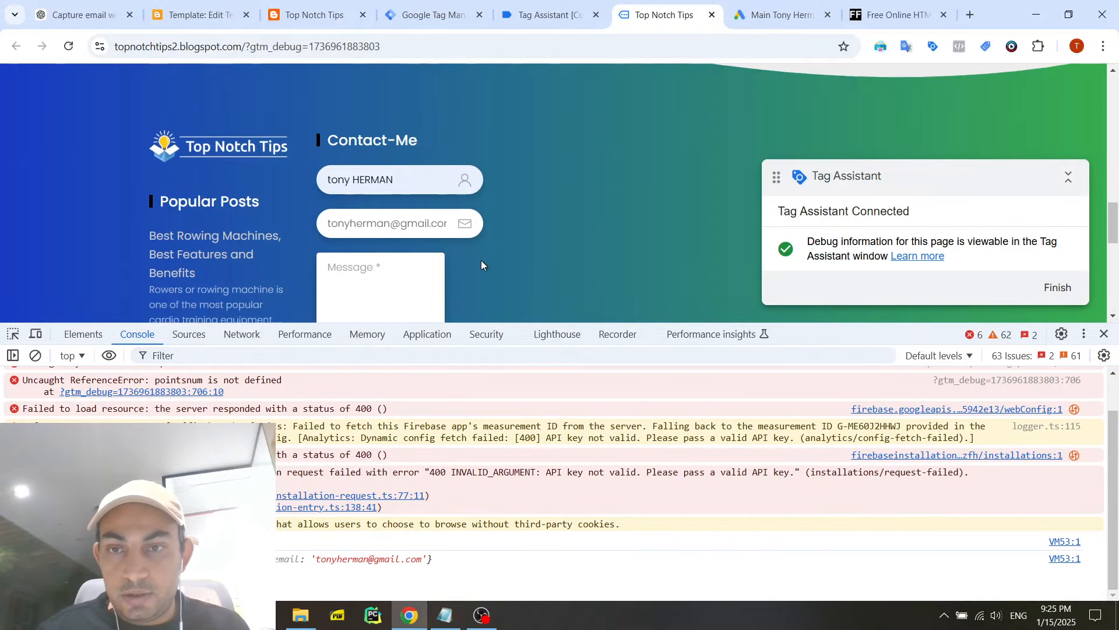
left_click(397, 229)
type("ewgwea gag ")
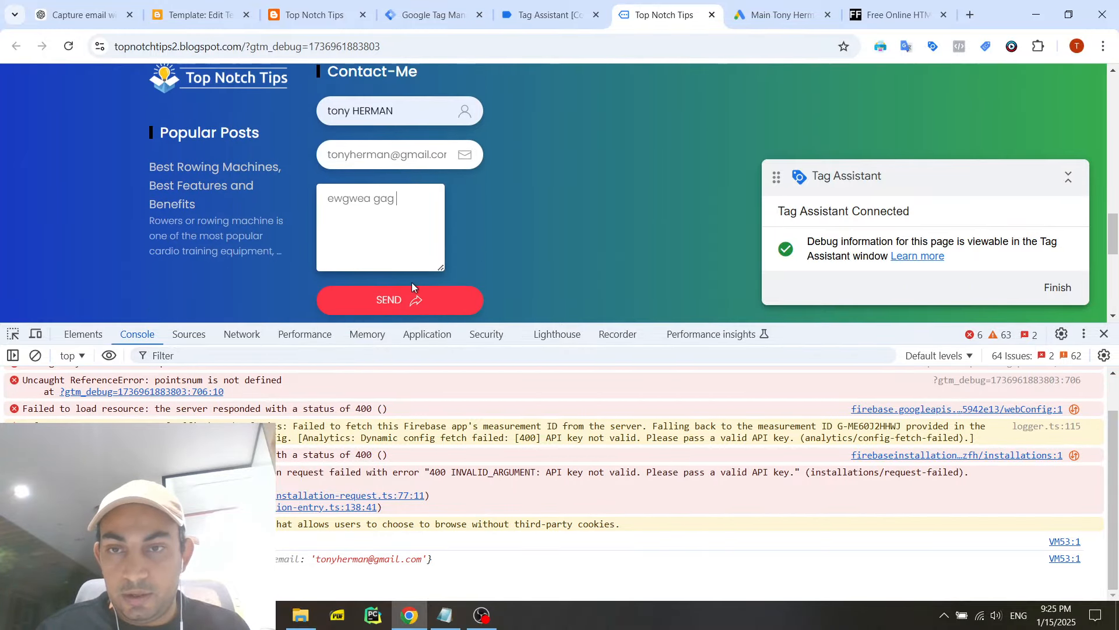
type("wea g")
scroll(478, 271, "down", 1)
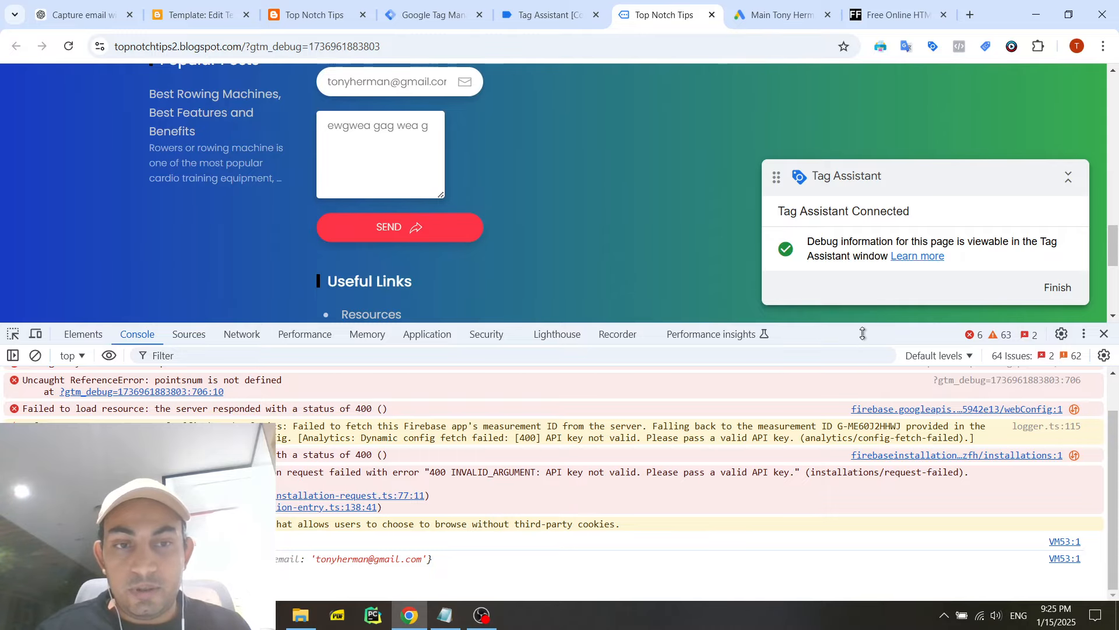
left_click_drag(863, 333, 855, 391)
scroll(624, 265, "up", 1)
- Inspect the emailCapture event in Tag Assistant and expand its dataLayer push to check the captured email
left_click(547, 16)
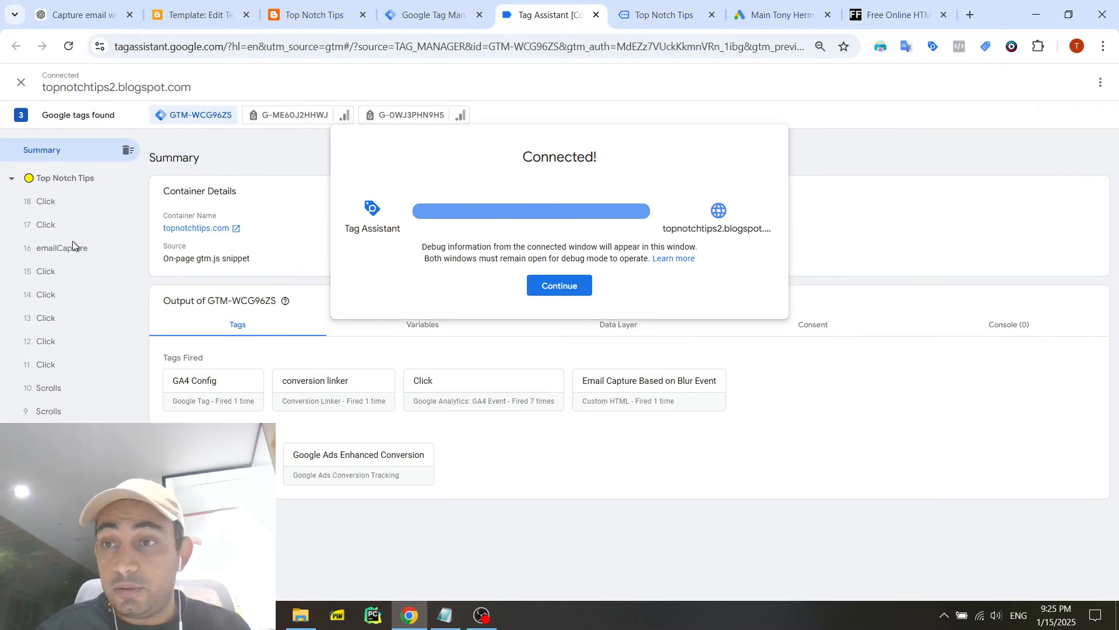
left_click(557, 287)
left_click(53, 270)
left_click(58, 249)
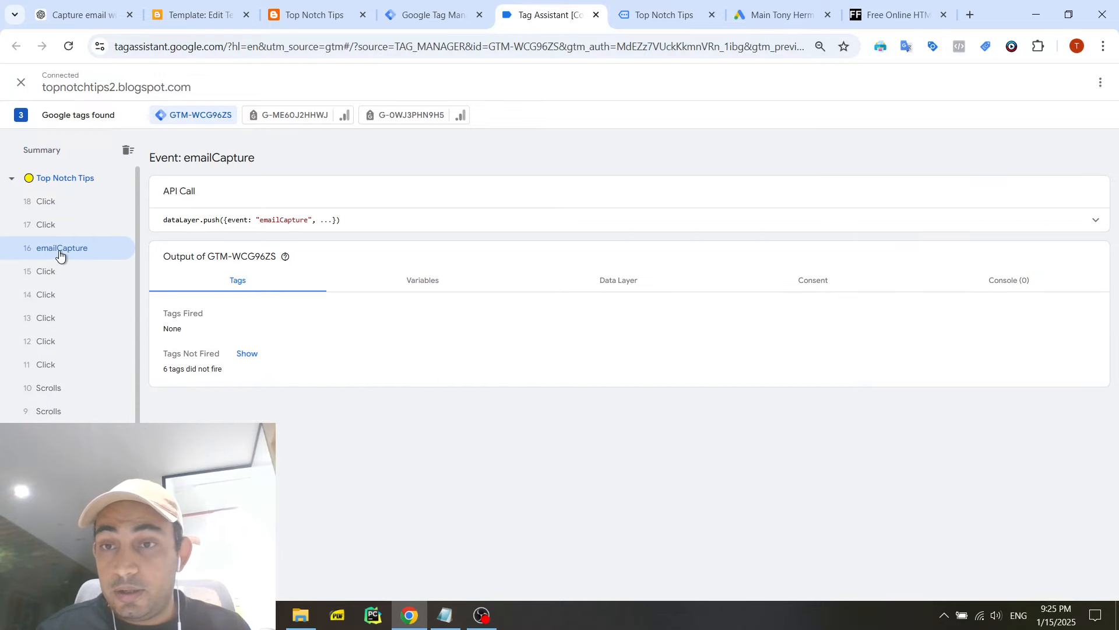
left_click(1095, 219)
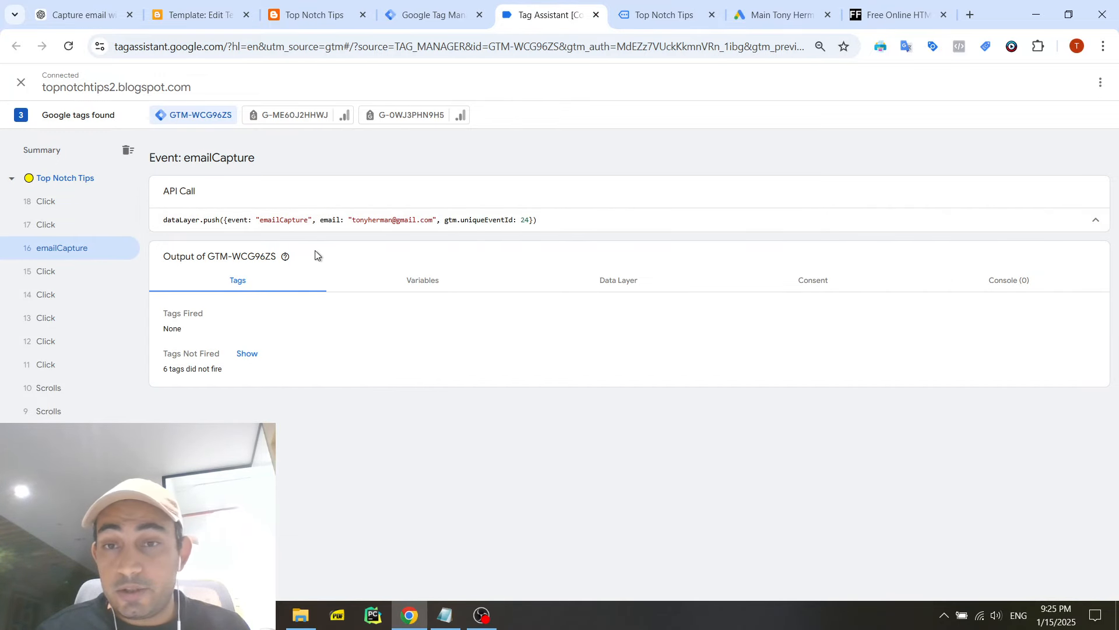
scroll(34, 355, "down", 1)
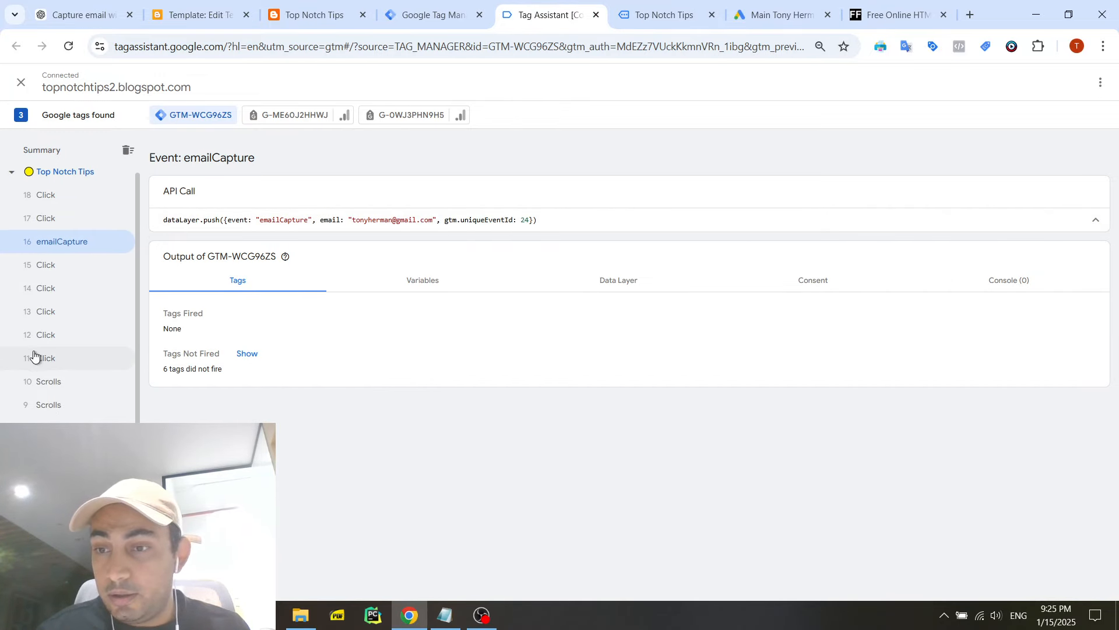
- Return to the previewed Top Notch Tips page and send the completed contact form
left_click(87, 174)
left_click(641, 10)
left_click(379, 310)
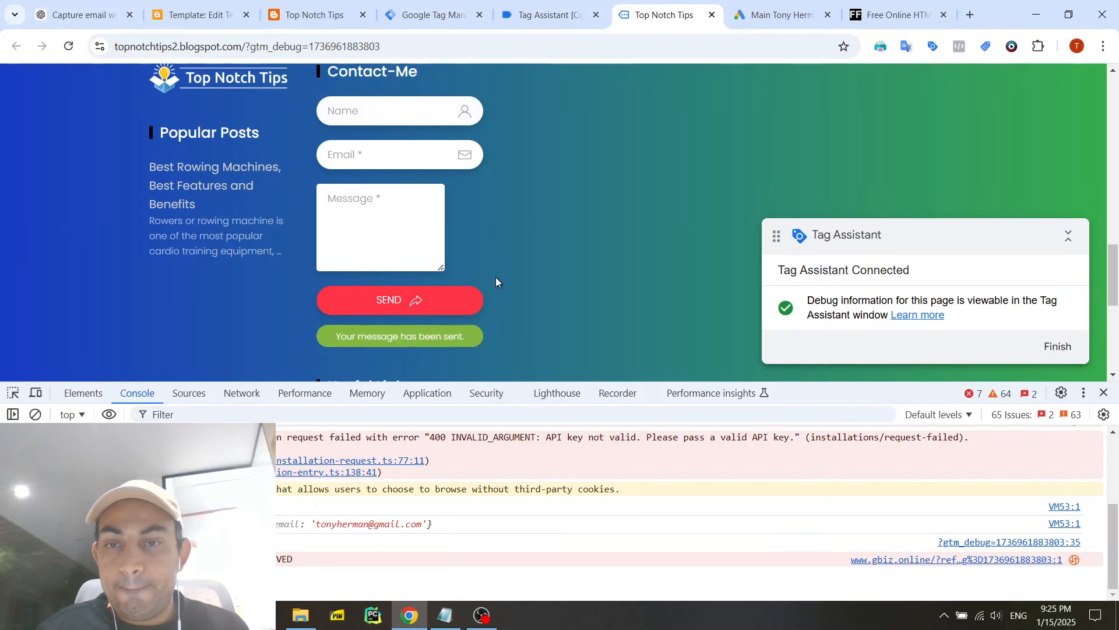
triple_click(455, 336)
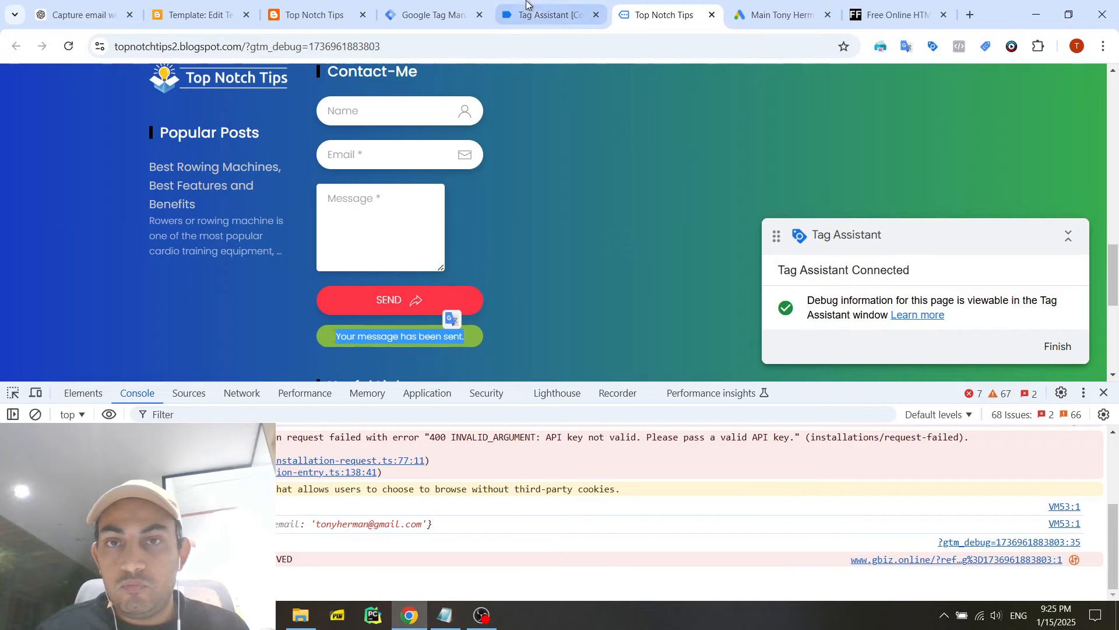
- Check Tag Assistant's event list for a form submission event and the conversion tag's firing, and return to the contact form
left_click(526, 11)
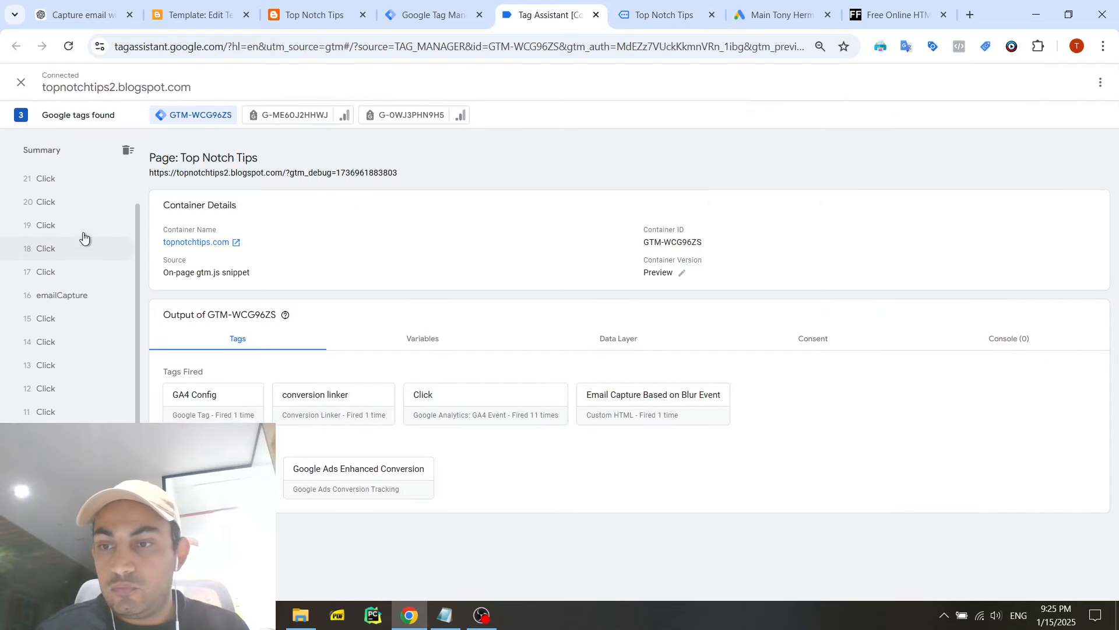
scroll(83, 236, "down", 1)
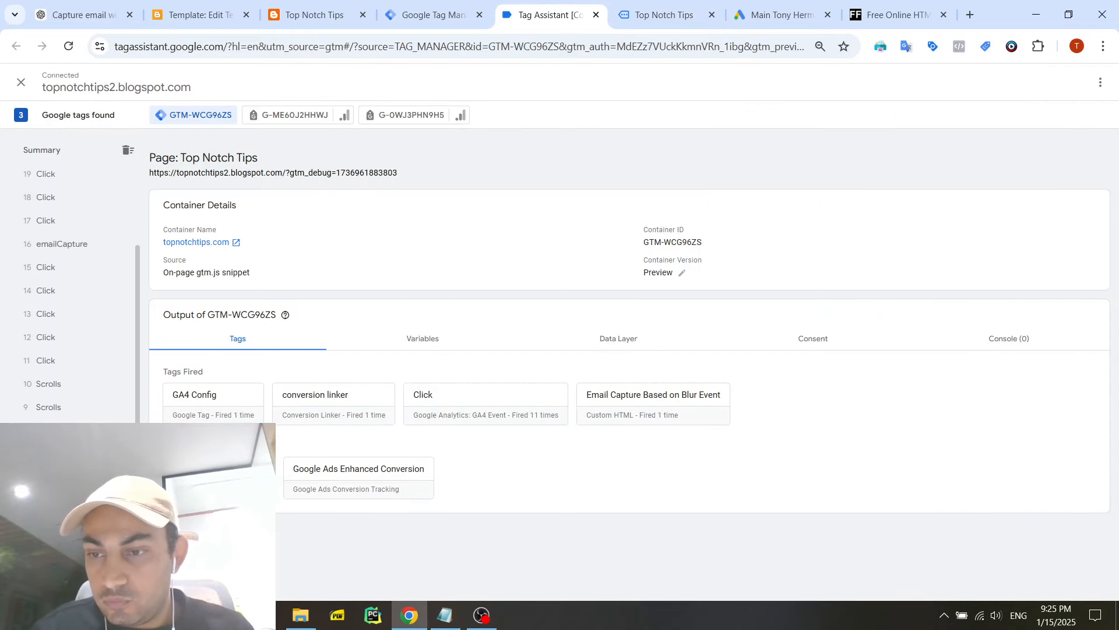
scroll(76, 221, "up", 5)
left_click(665, 18)
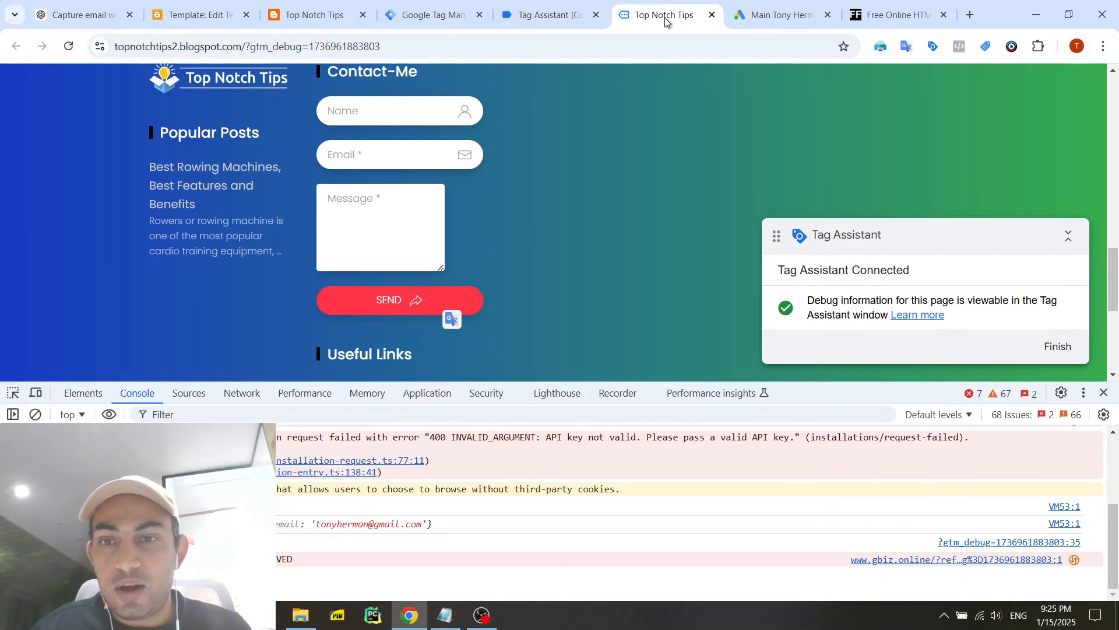
scroll(519, 281, "down", 2)
scroll(519, 282, "up", 2)
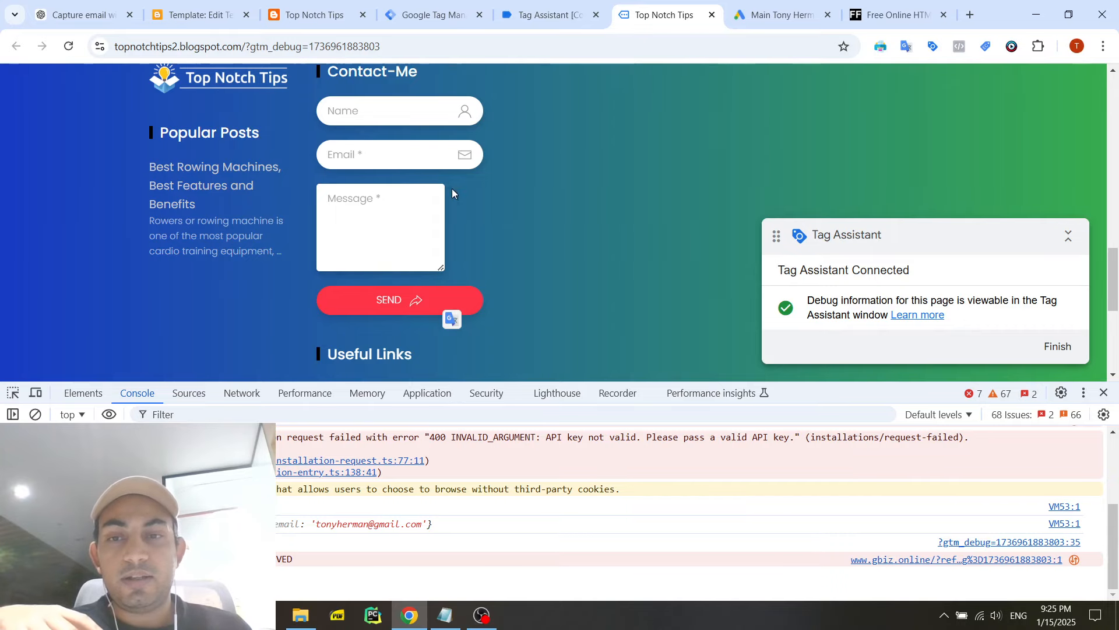
- Widen the contact form's message box and try to send the form while it is empty
left_click(438, 221)
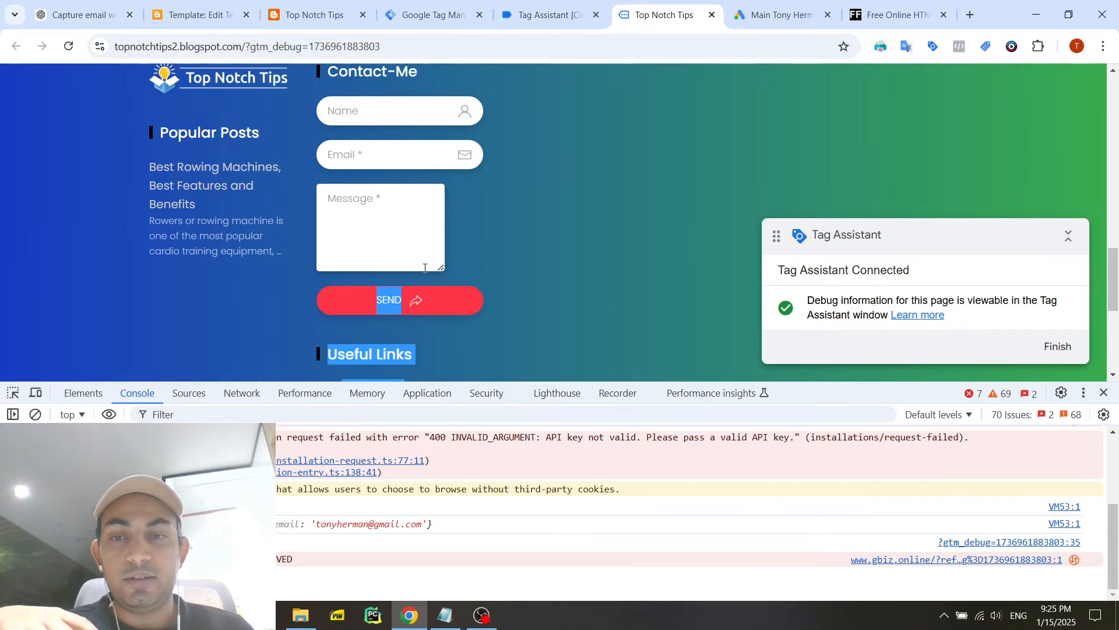
left_click_drag(439, 267, 476, 268)
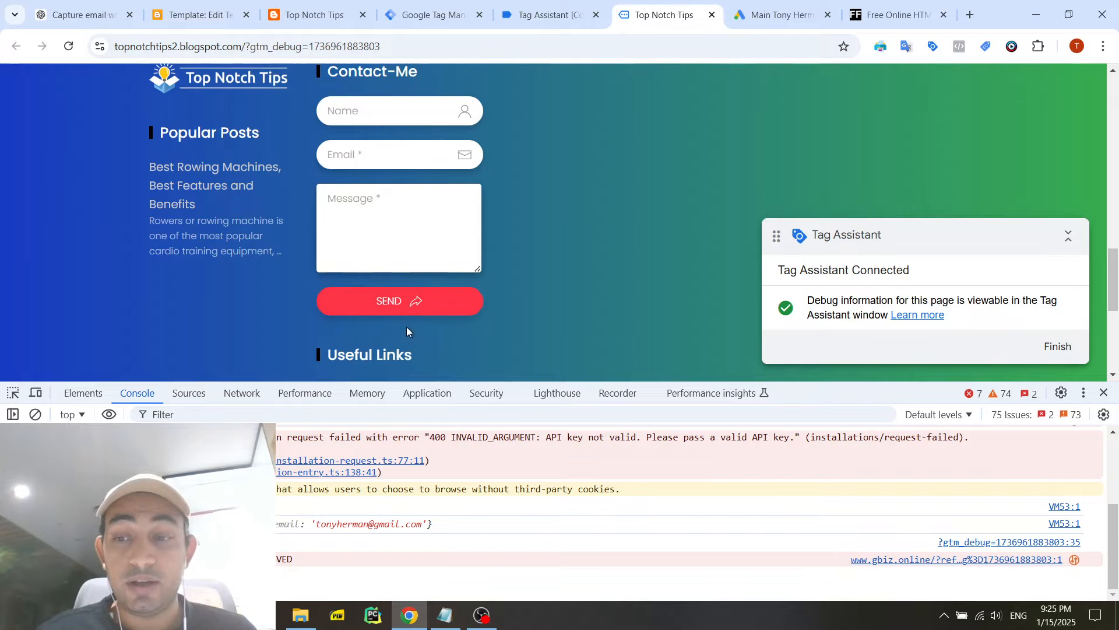
left_click(407, 302)
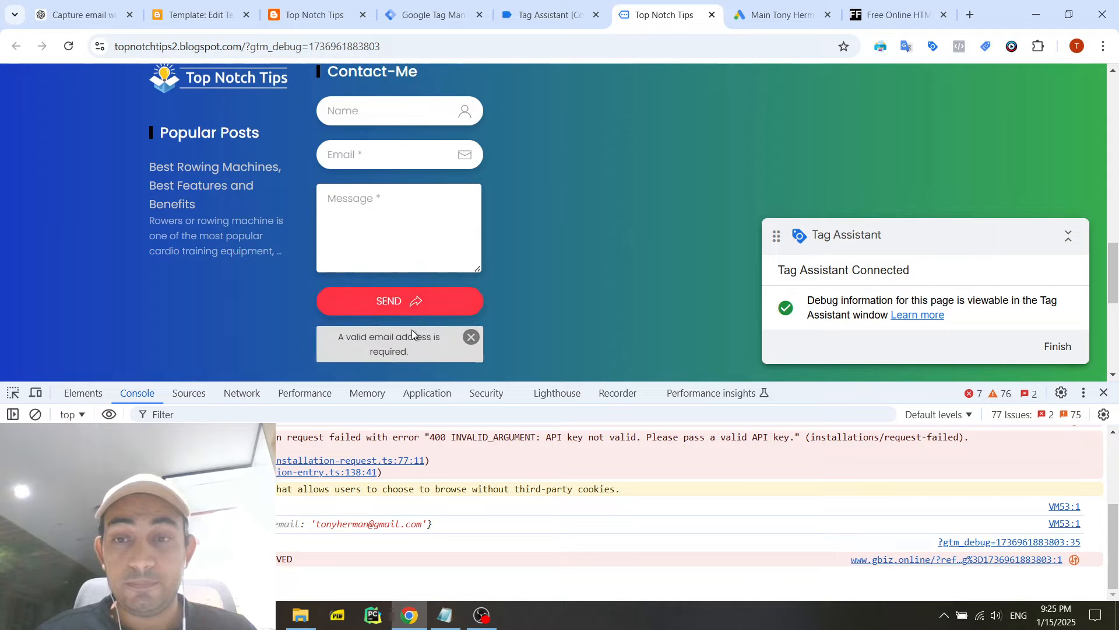
- Fill in the contact form's name and email, enter "agsdg sdagsdg sdg" as the message, and send it
left_click(356, 155)
left_click(431, 190)
left_click(386, 113)
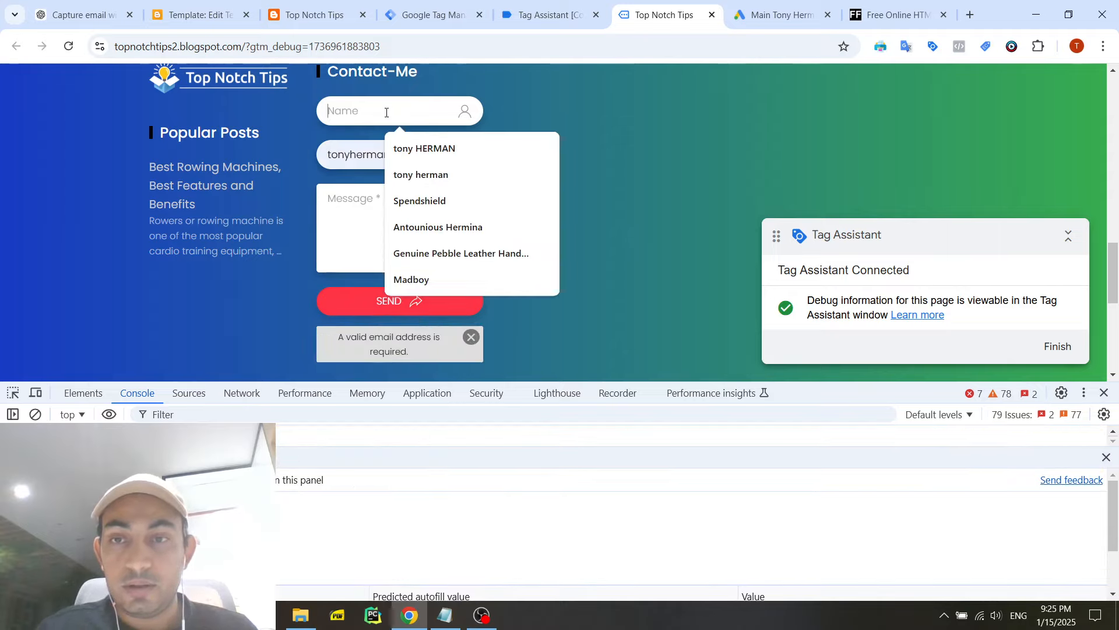
left_click(450, 150)
left_click(408, 242)
type("agsdg sdagsdg sdg")
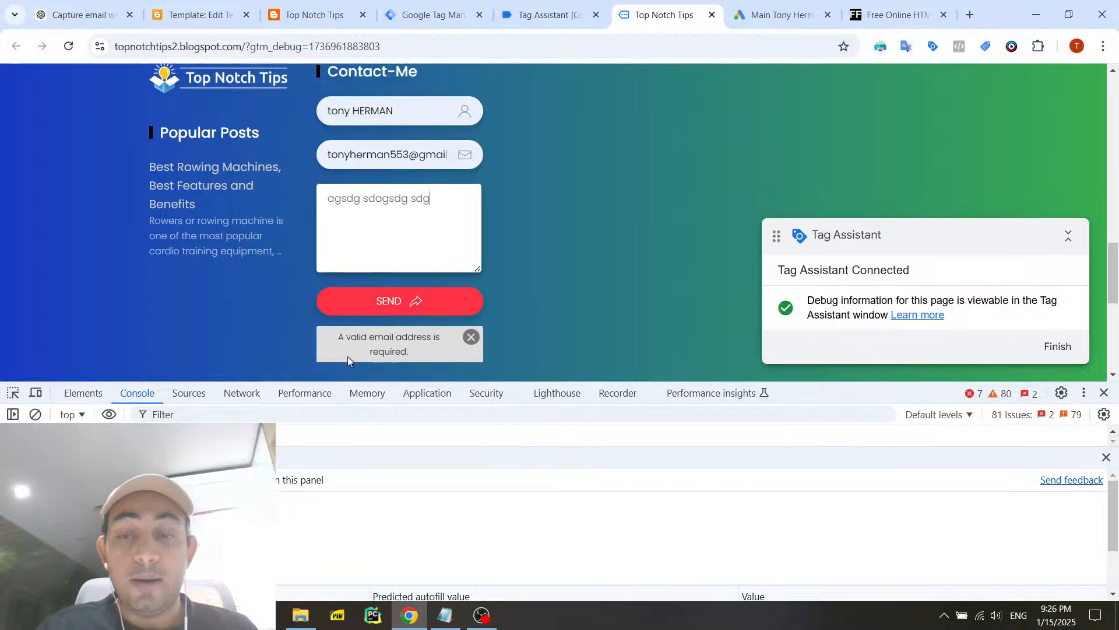
left_click(408, 316)
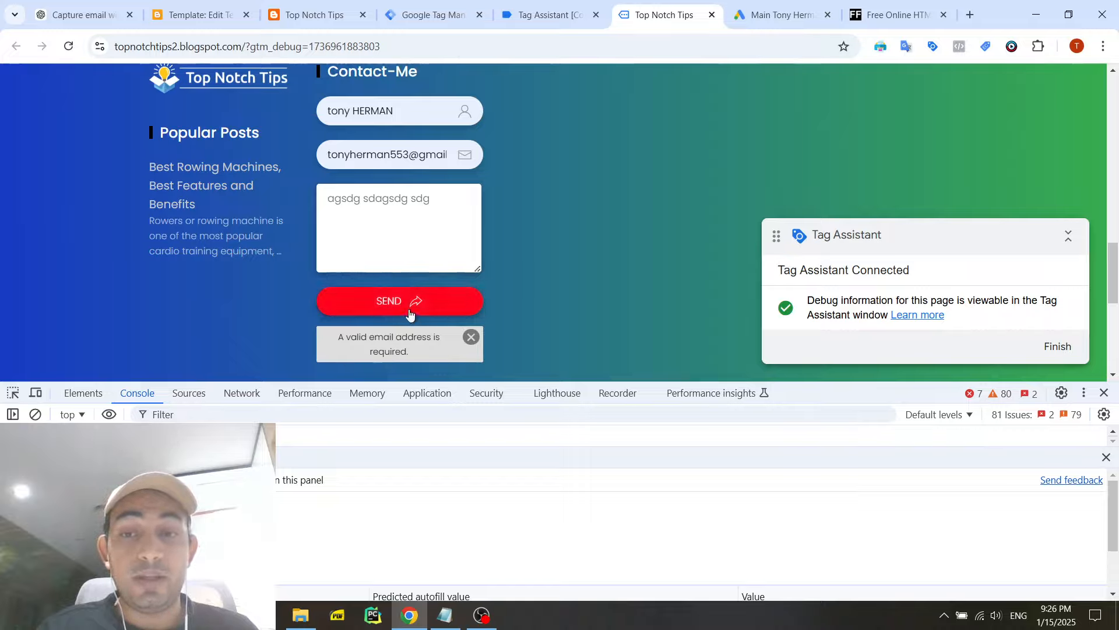
- Inspect the HTML element of the status message below the Send button and close the extra DevTools drawer
right_click(417, 344)
scroll(450, 334, "down", 2)
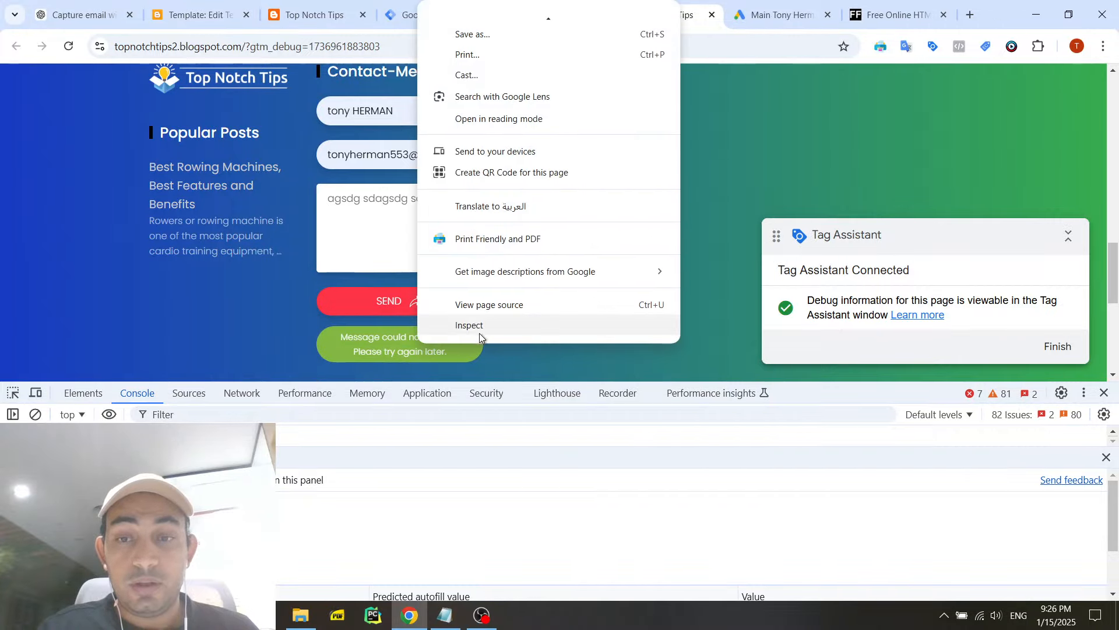
left_click(464, 328)
scroll(454, 315, "down", 2)
scroll(443, 306, "up", 3)
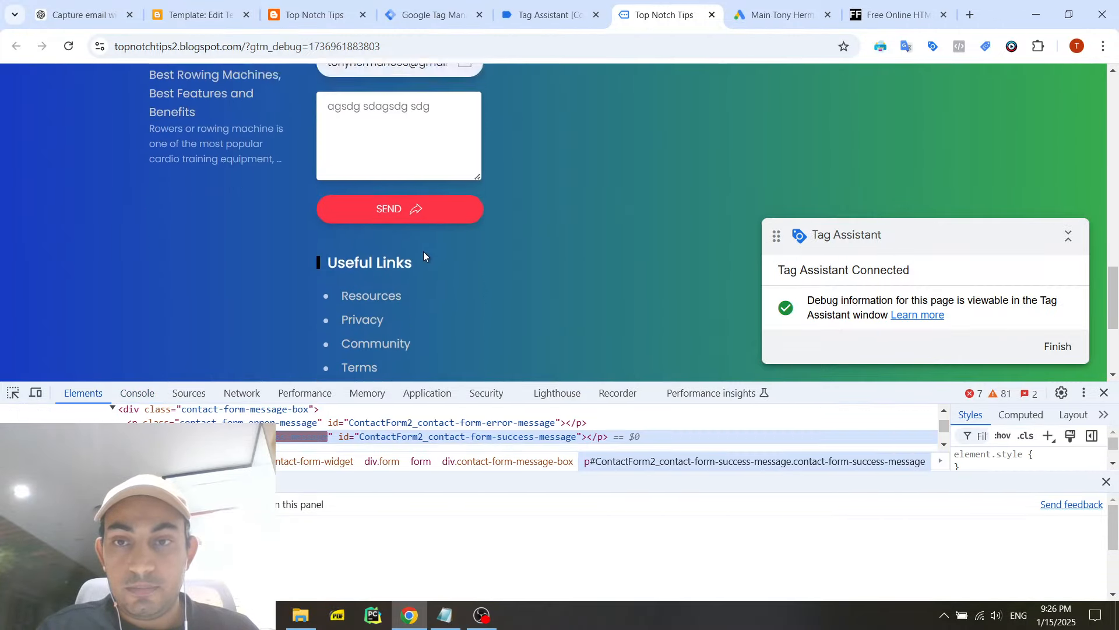
left_click(1106, 482)
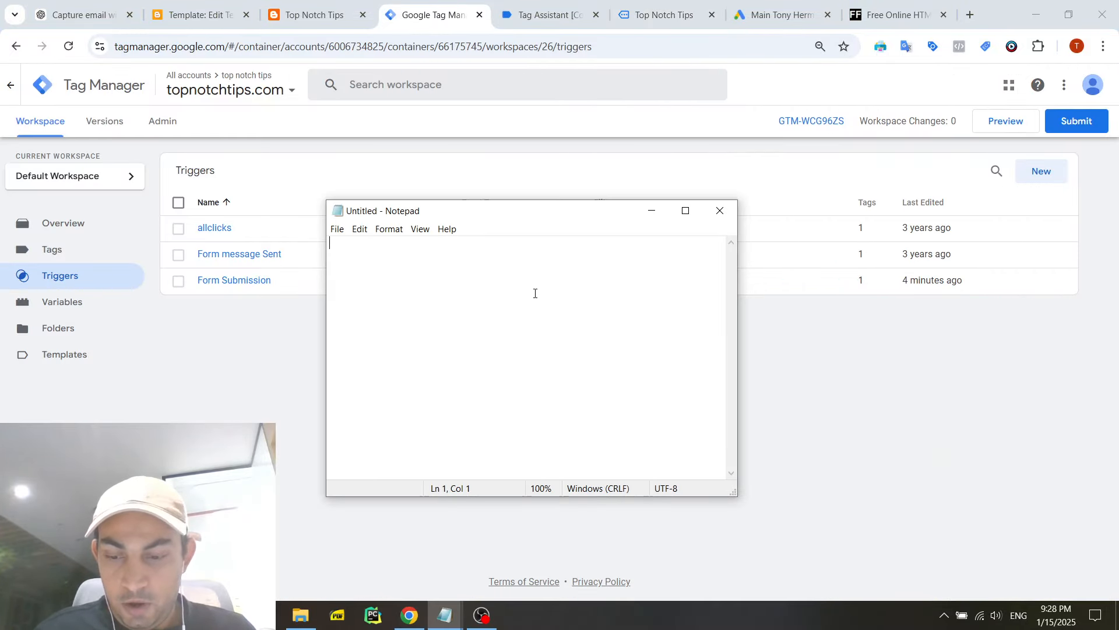
- Paste the copied success-message paragraph element into the blank Notepad document
type("<p class=\"contact-form-success-message\" id=\"ContactForm2_contact-form-success-message\"></p>")
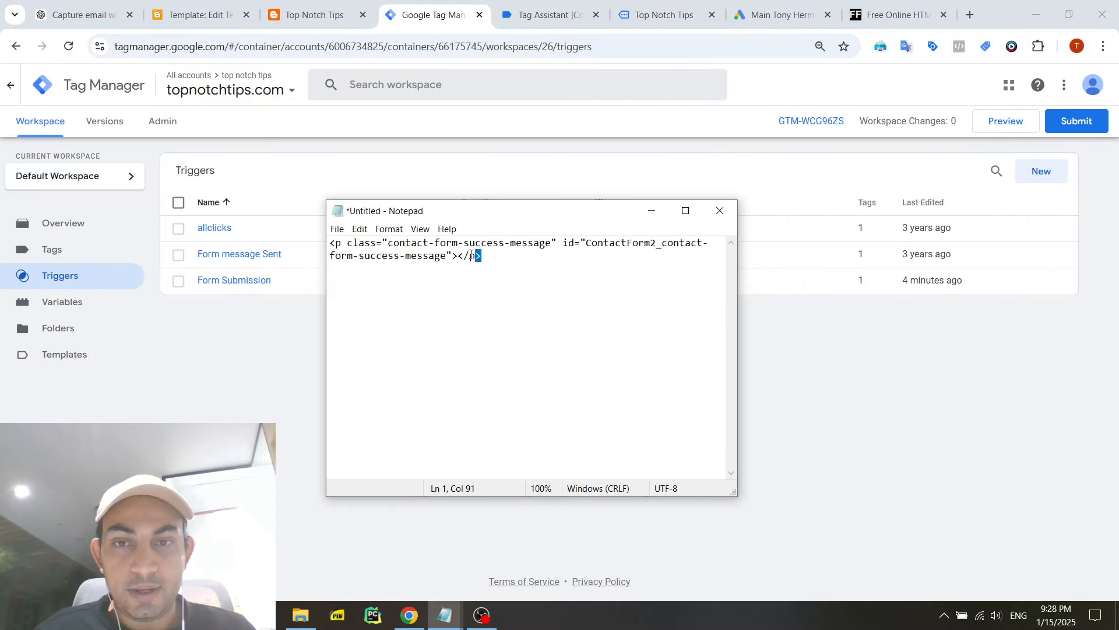
key("ctrl+a")
left_click(534, 264)
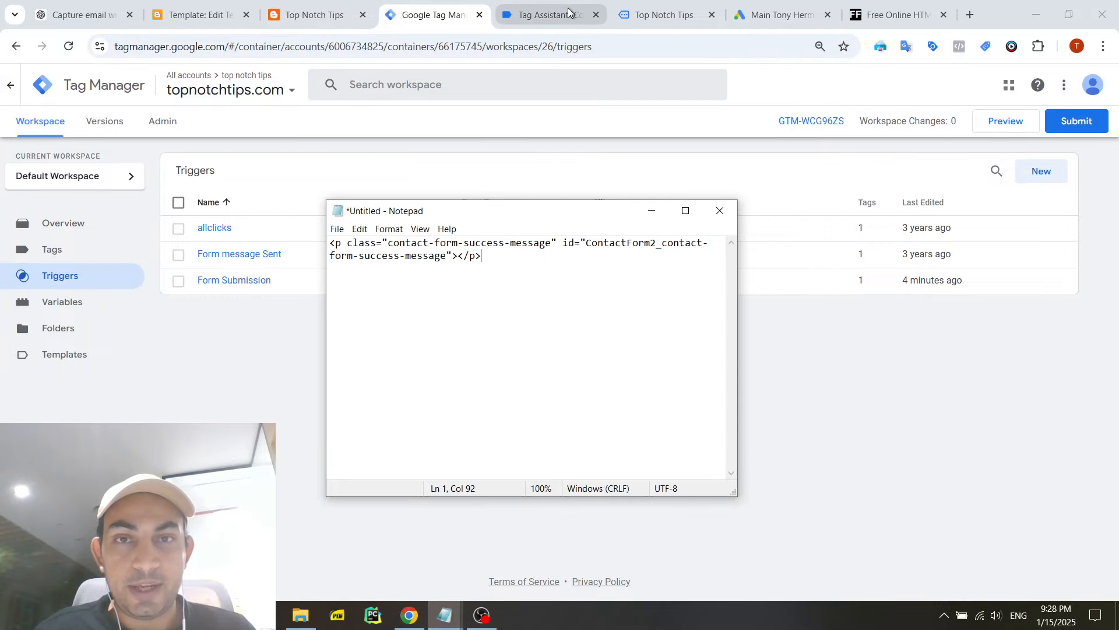
- Review the previewed contact form alongside the pasted HTML in Notepad and highlight the success-message element's id value
left_click(664, 14)
left_click(548, 15)
left_click(646, 6)
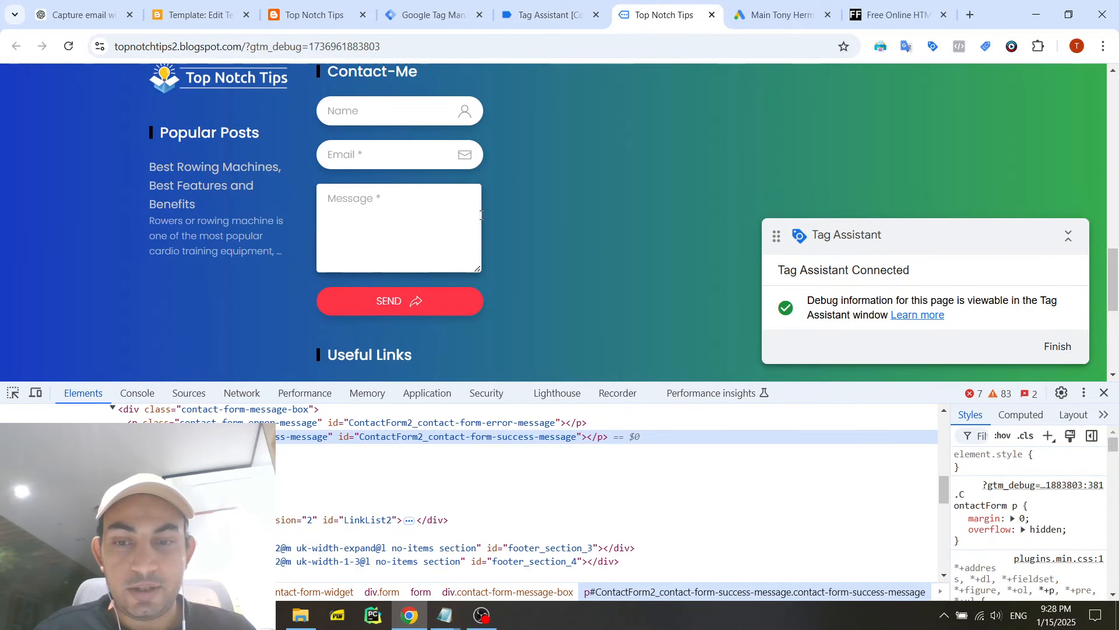
left_click(490, 557)
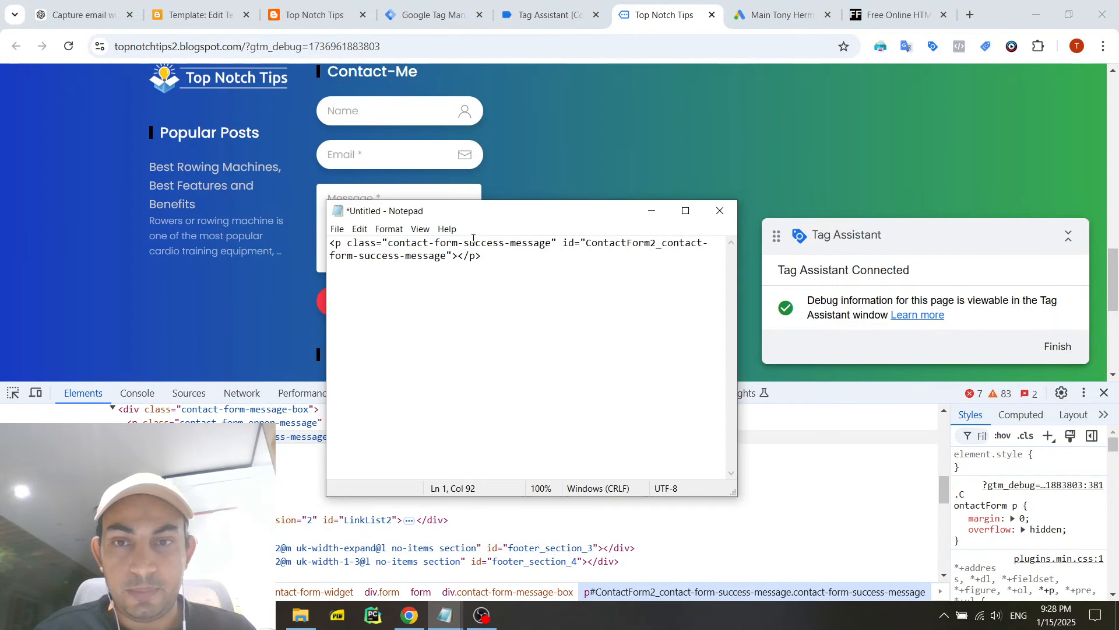
left_click_drag(491, 265, 338, 245)
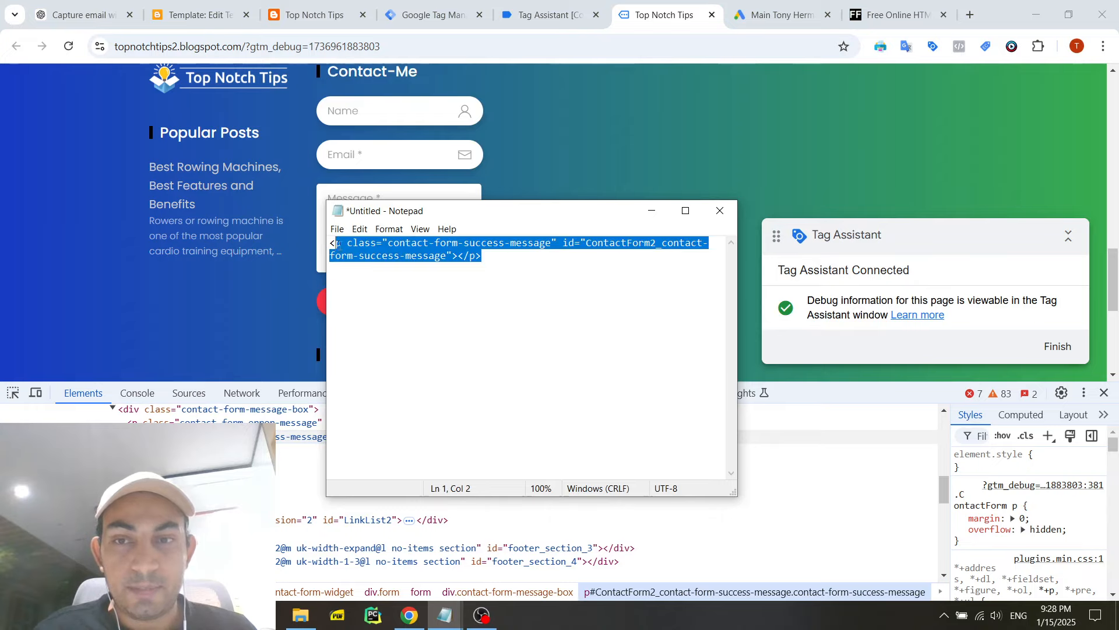
left_click(436, 258)
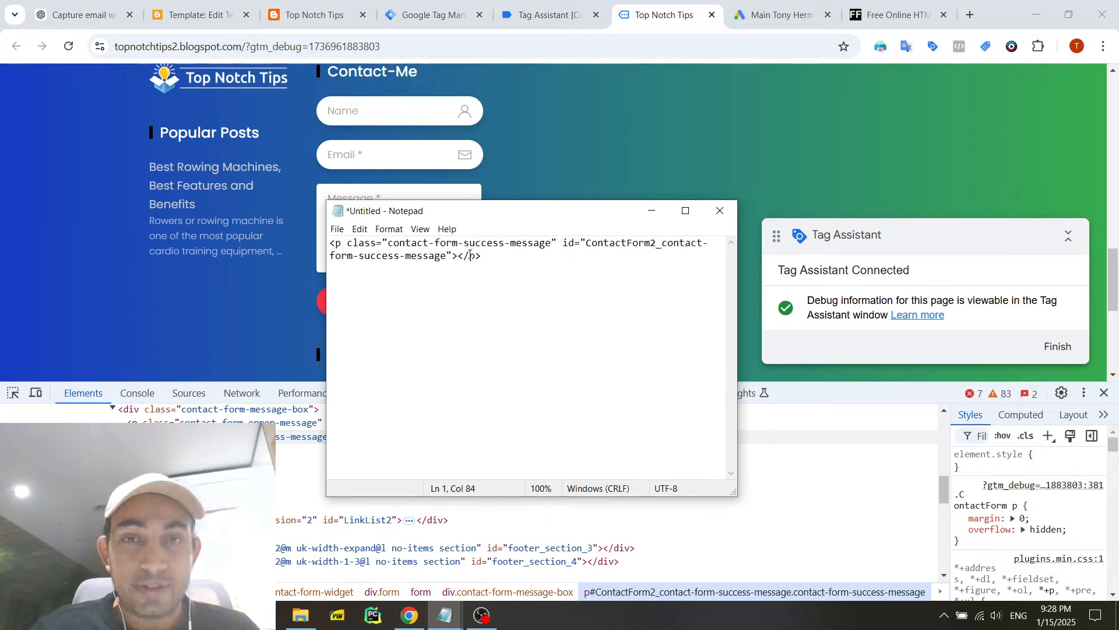
left_click(451, 254)
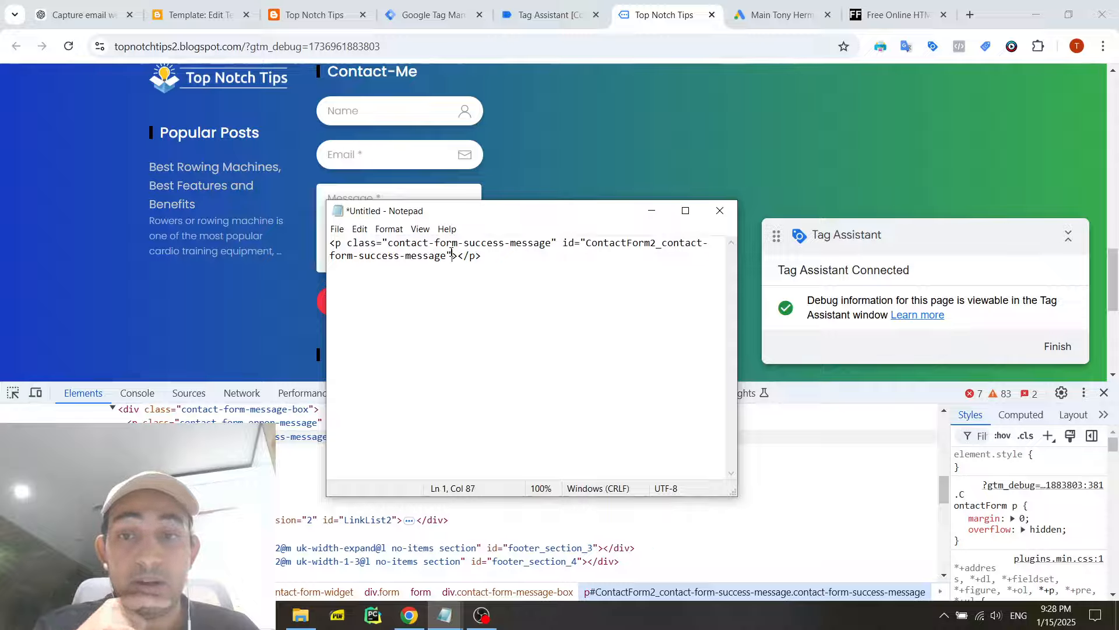
left_click_drag(336, 242, 500, 255)
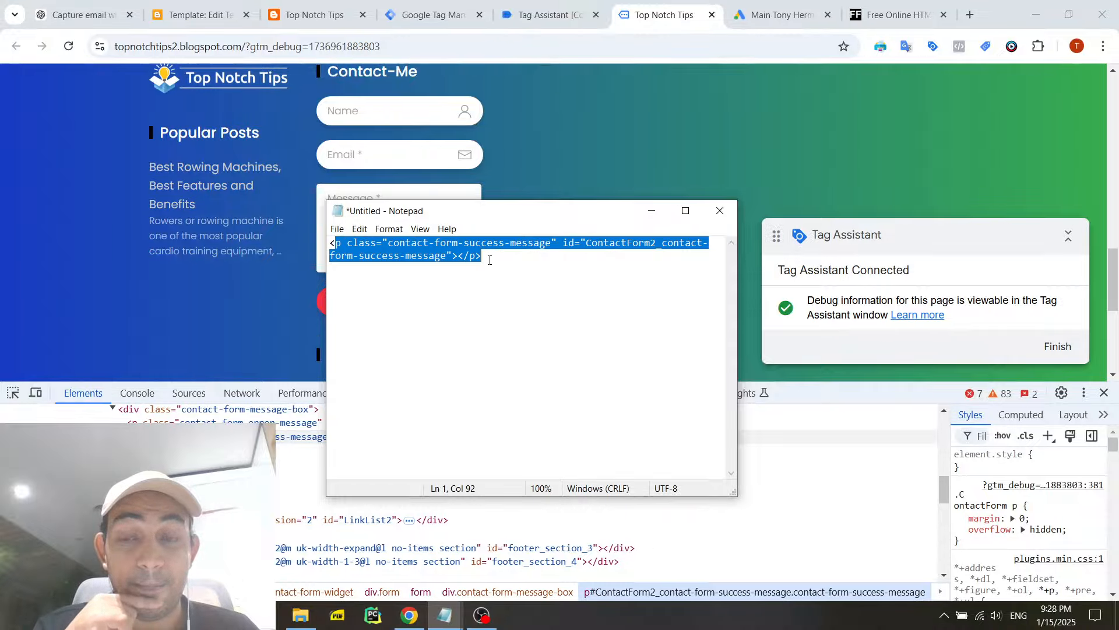
left_click(489, 260)
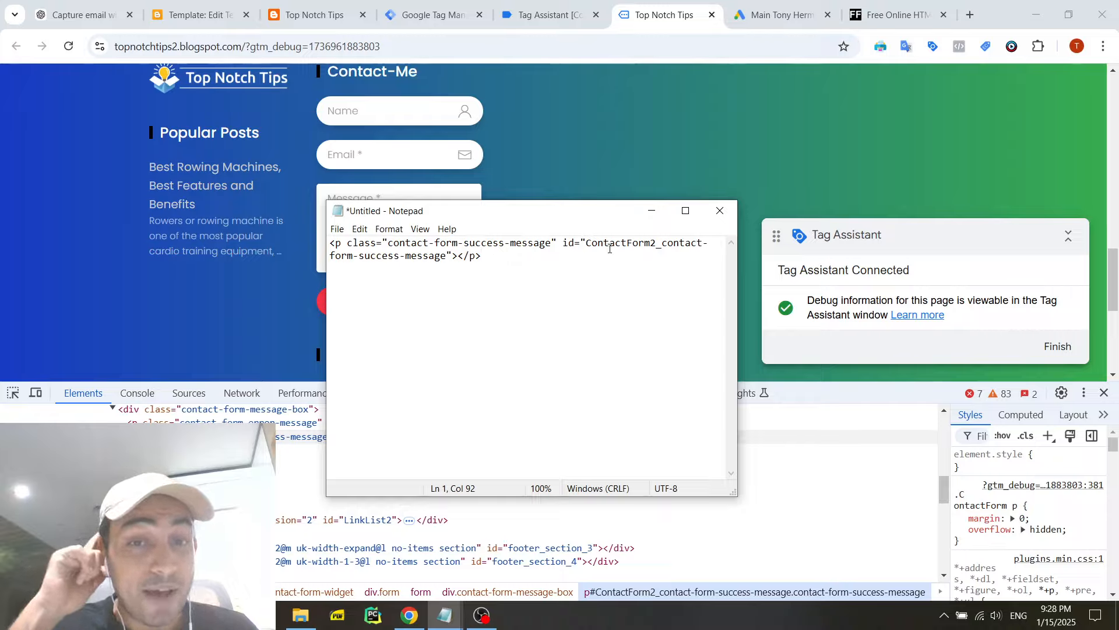
left_click_drag(586, 244, 449, 266)
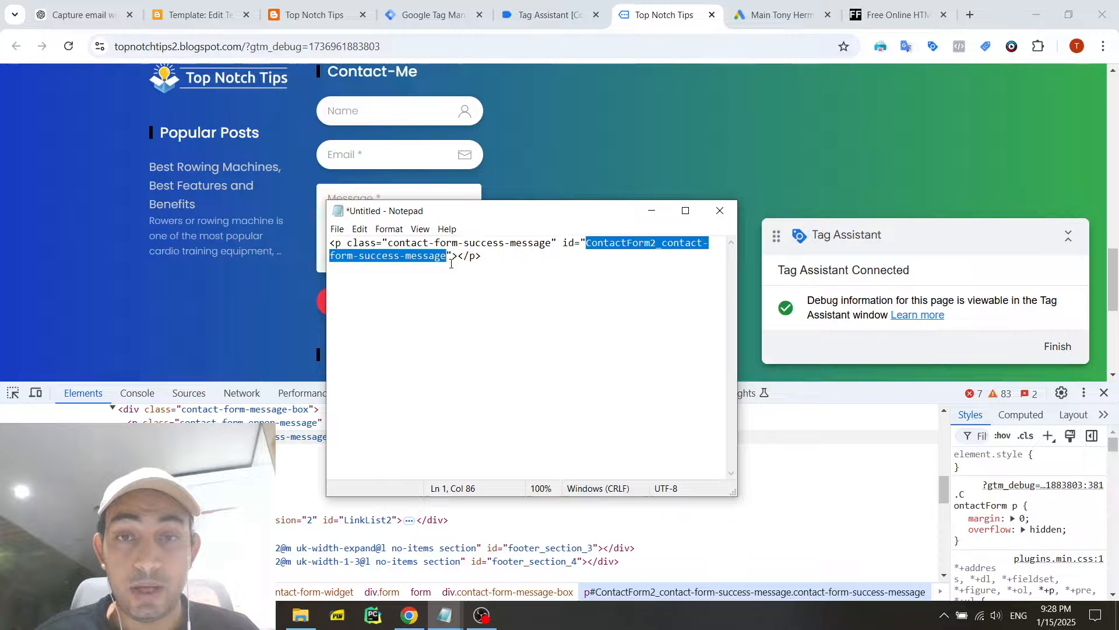
- Open the Form message Sent trigger in Tag Manager, compare its element ID with the Notepad snippet, and close the trigger
left_click(458, 11)
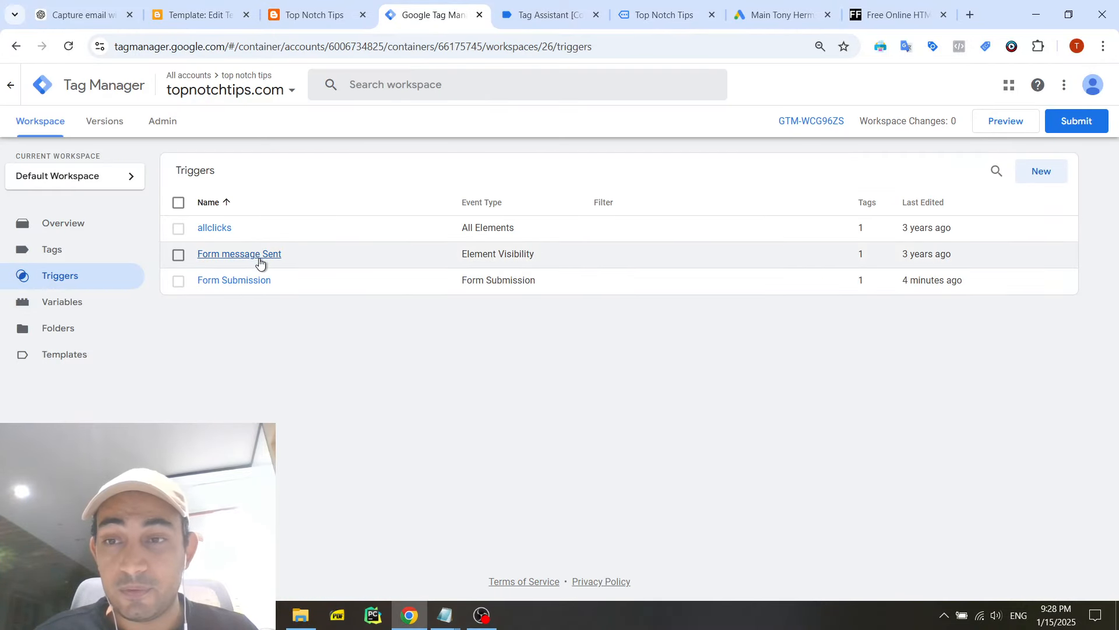
left_click(255, 260)
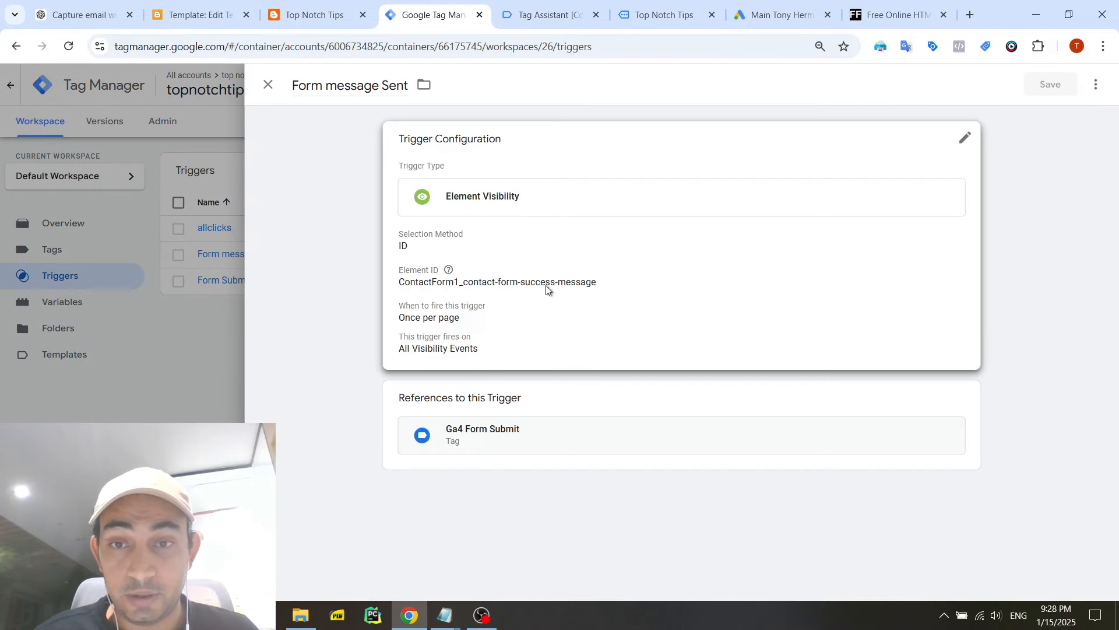
left_click(549, 289)
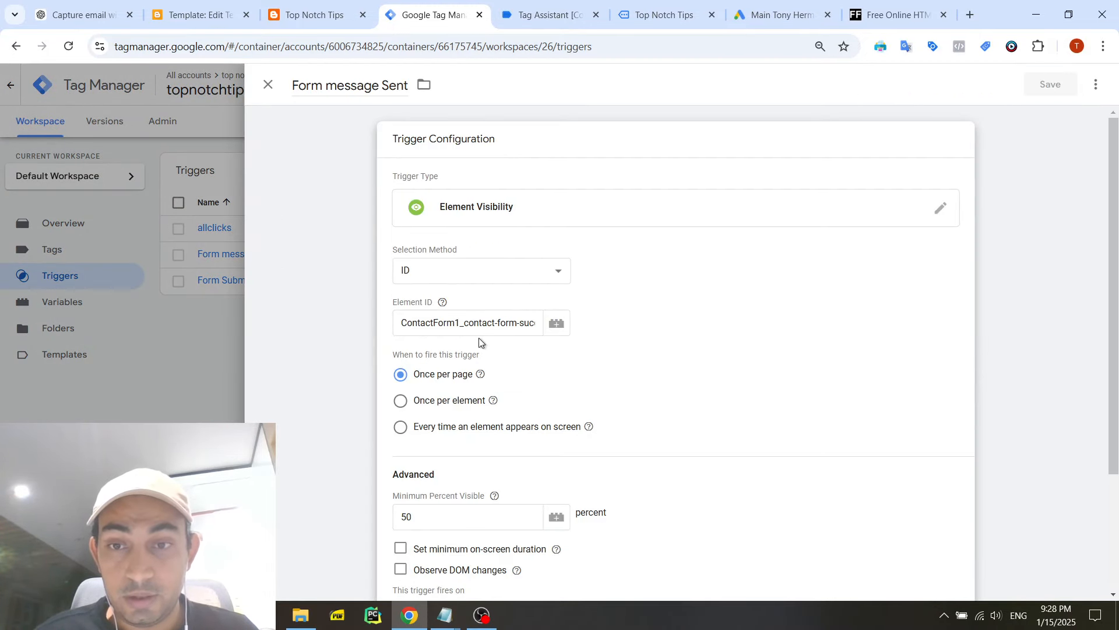
left_click_drag(495, 324, 551, 325)
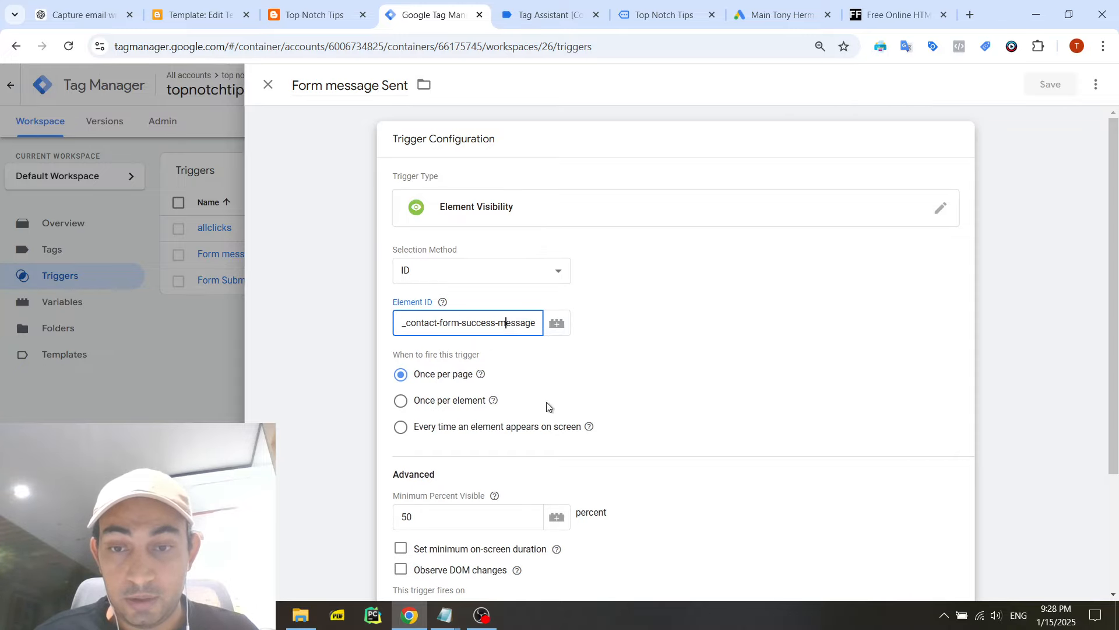
left_click(444, 615)
left_click(480, 585)
left_click(628, 252)
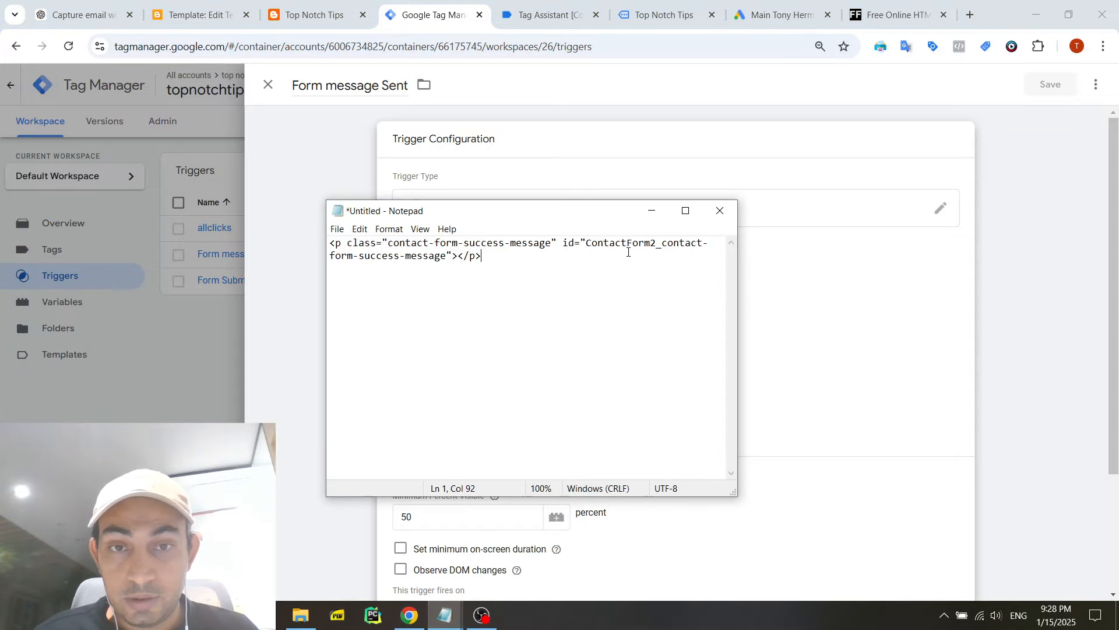
left_click(425, 21)
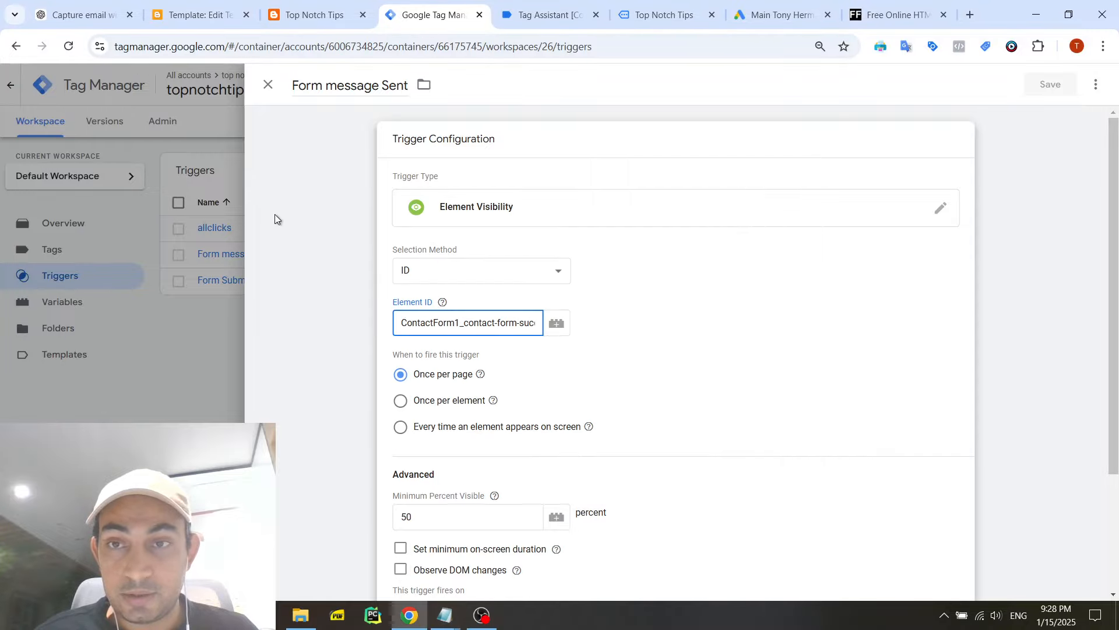
left_click(217, 297)
- Create a new trigger of the Element Visibility type
left_click(1039, 172)
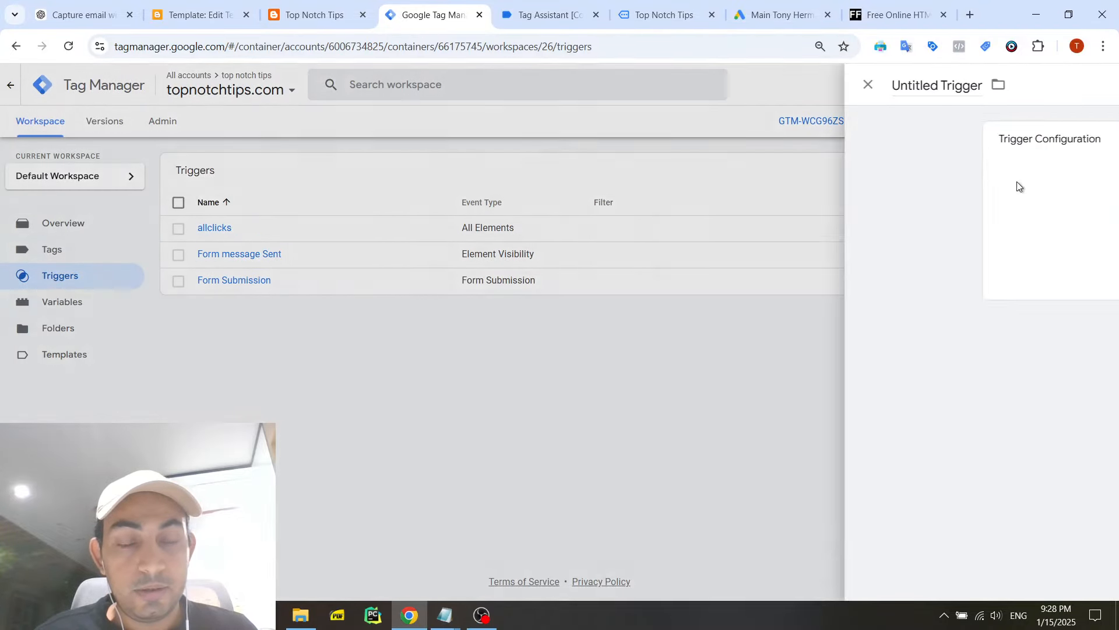
left_click(477, 198)
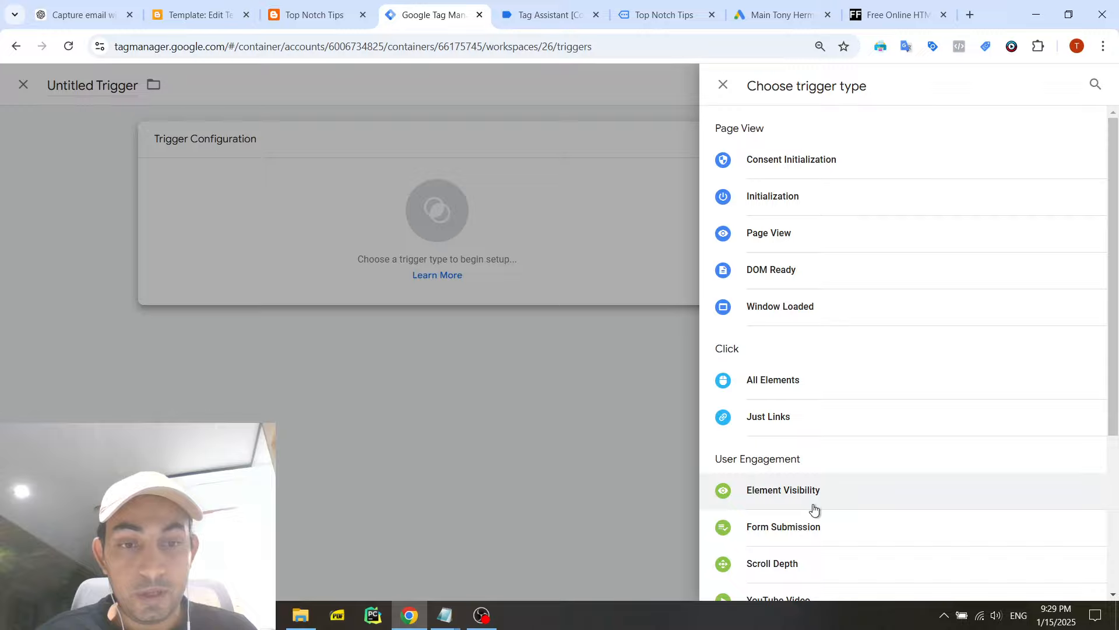
left_click(812, 506)
- Copy the id ContactForm2_contact-form-success-message from the Notepad snippet and set it as the new trigger's element ID
left_click(494, 313)
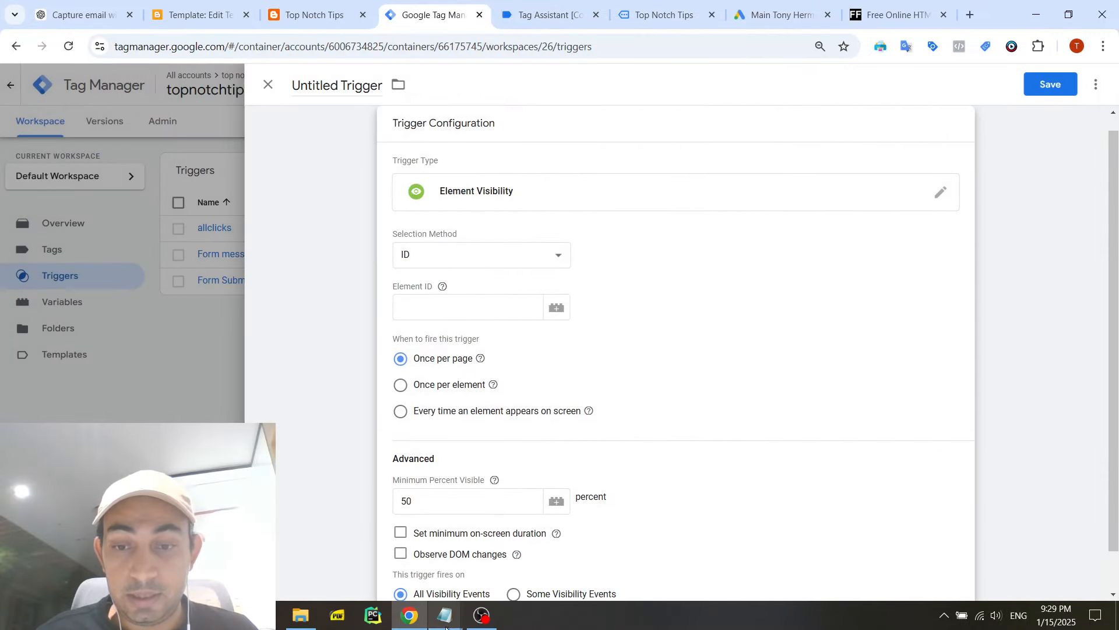
mouse_move(445, 615)
left_click(489, 551)
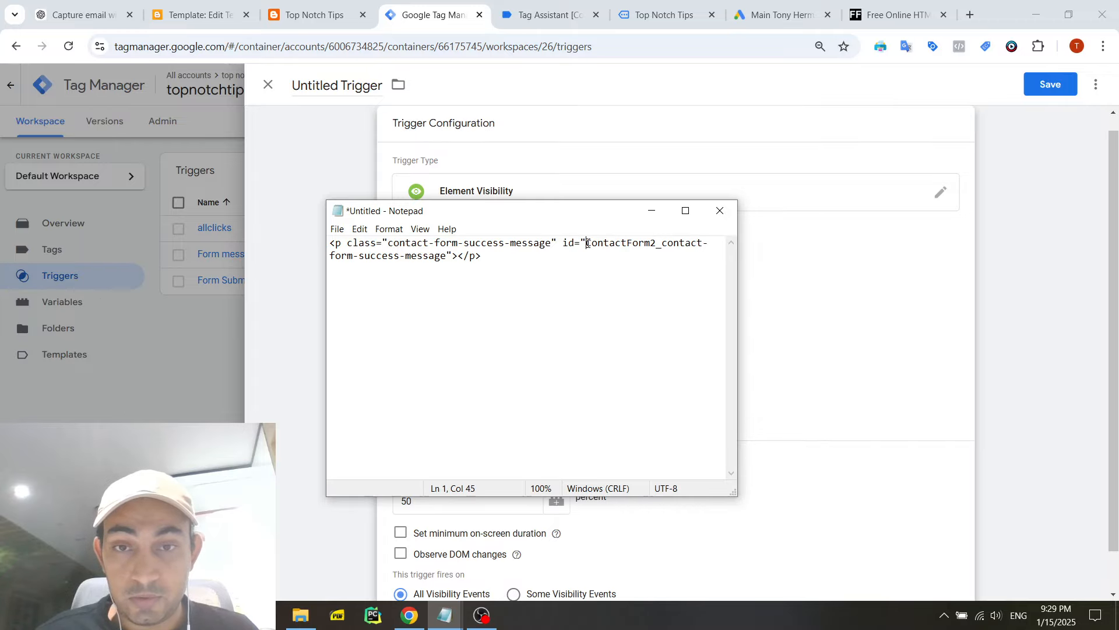
left_click_drag(587, 243, 437, 259)
key("ctrl+c")
left_click(847, 361)
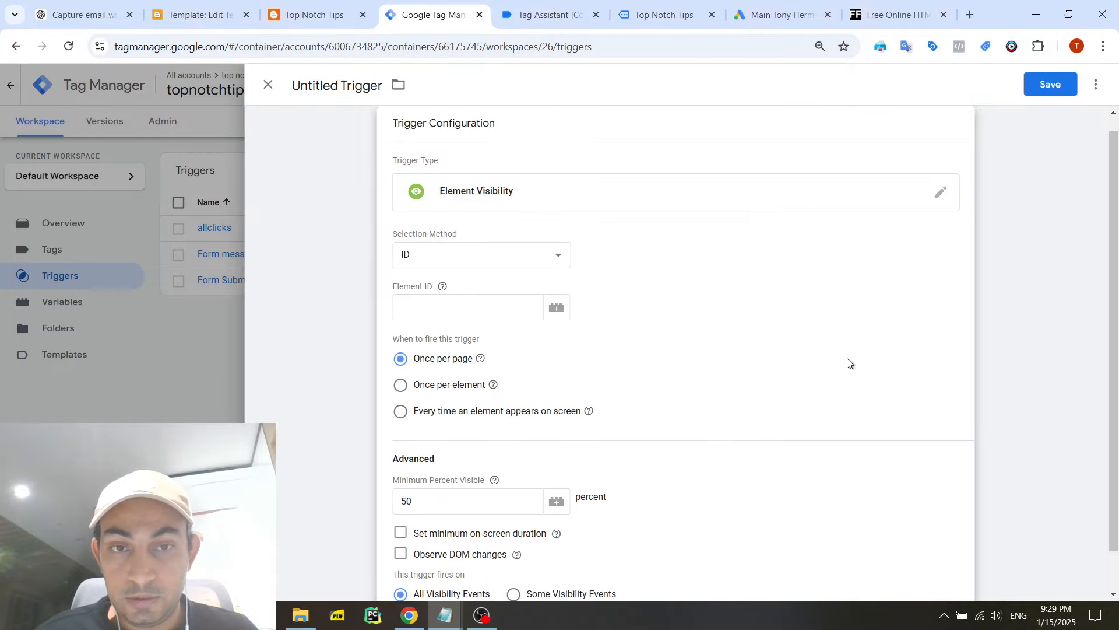
left_click(457, 306)
key("ctrl+v")
scroll(491, 350, "down", 1)
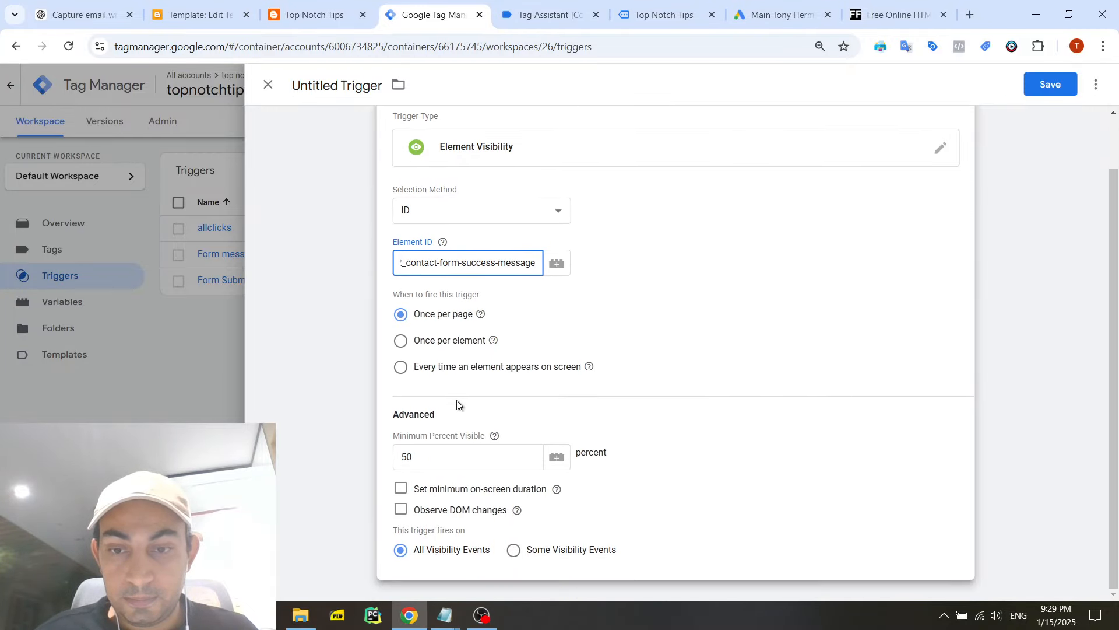
scroll(456, 403, "up", 1)
- Name the trigger "Form Submitted 2" and save it
left_click(373, 146)
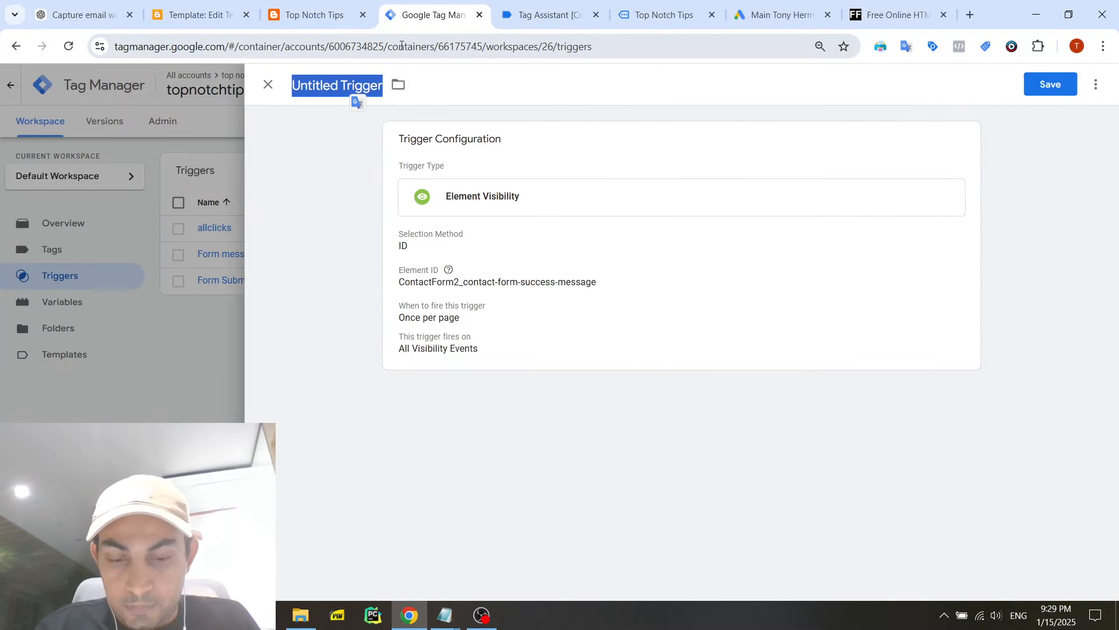
type("Form Submitted 2")
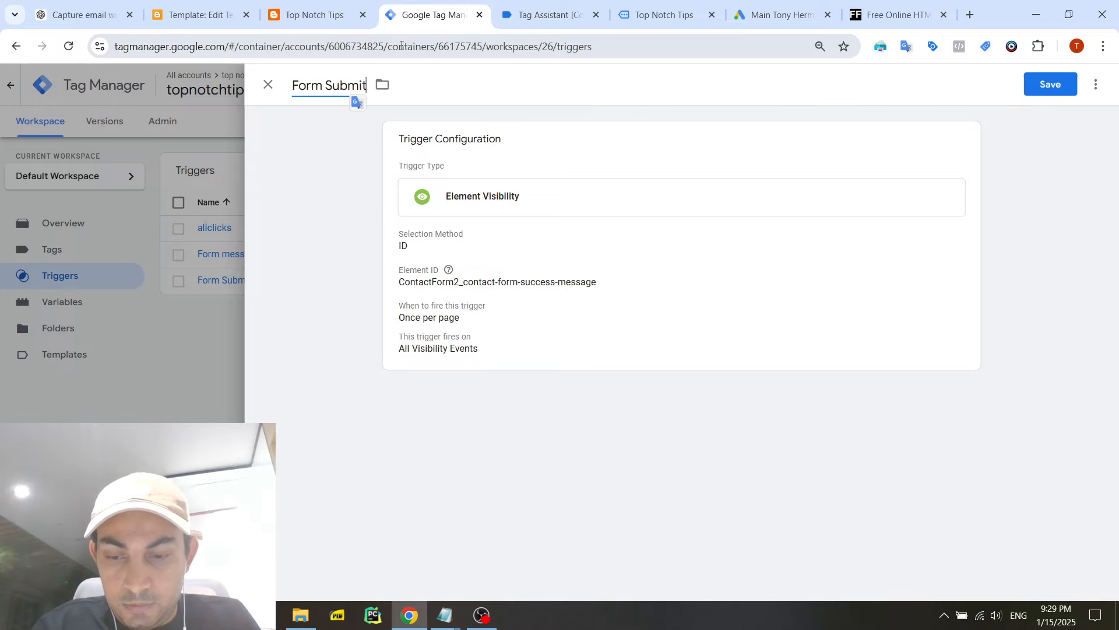
left_click(1051, 85)
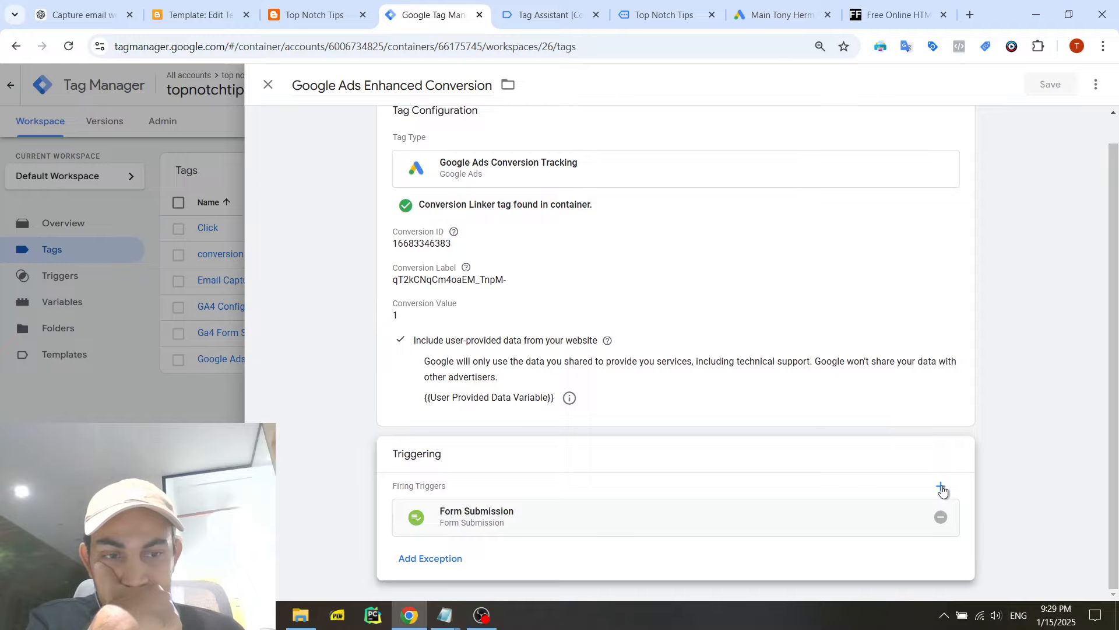
- Add Form Submitted 2 and Form message Sent as firing triggers of the Google Ads Enhanced Conversion tag and save the tag
left_click(943, 491)
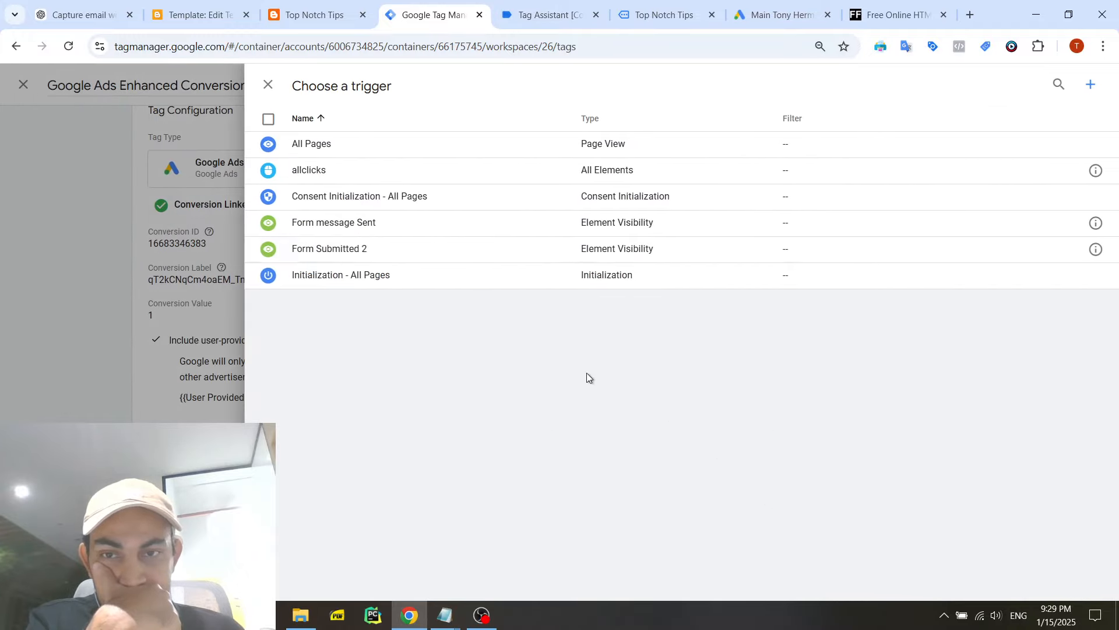
left_click(349, 250)
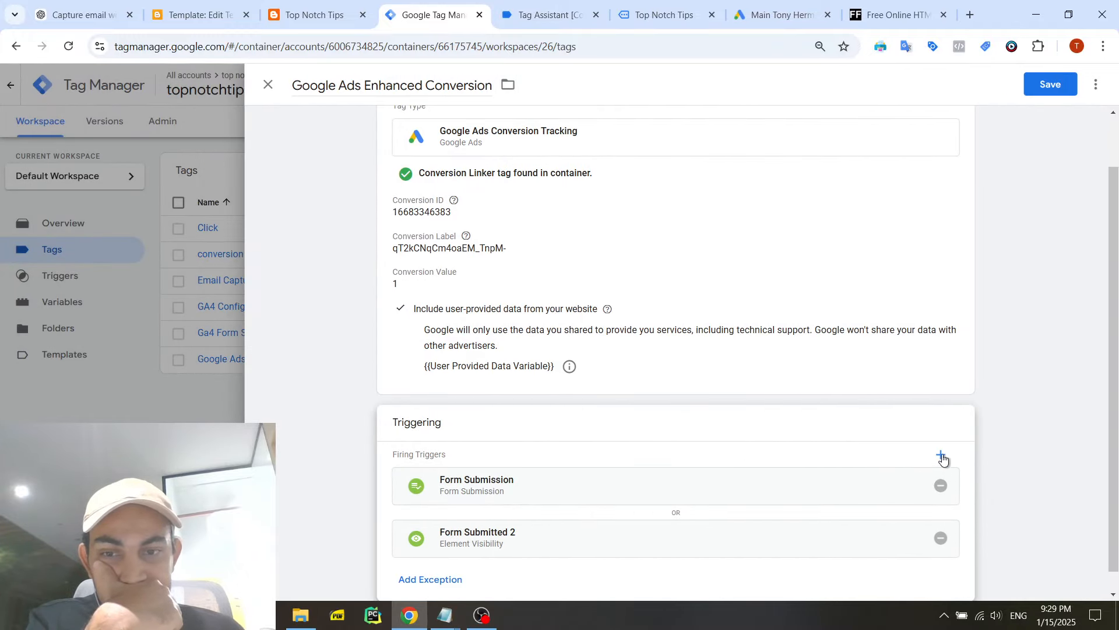
left_click(941, 456)
left_click(420, 228)
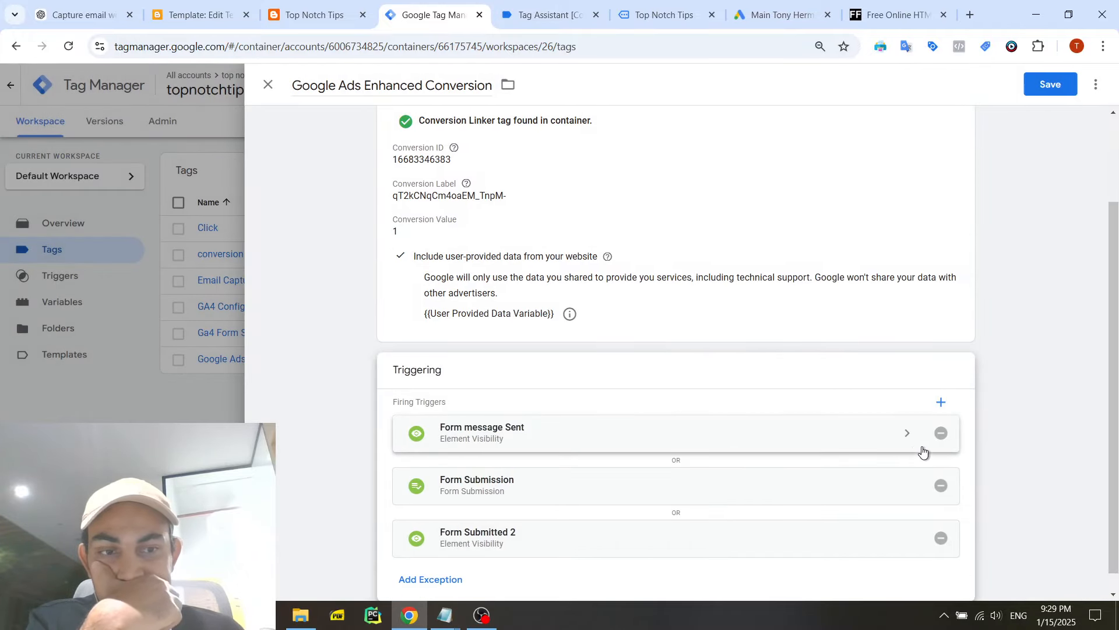
left_click(941, 402)
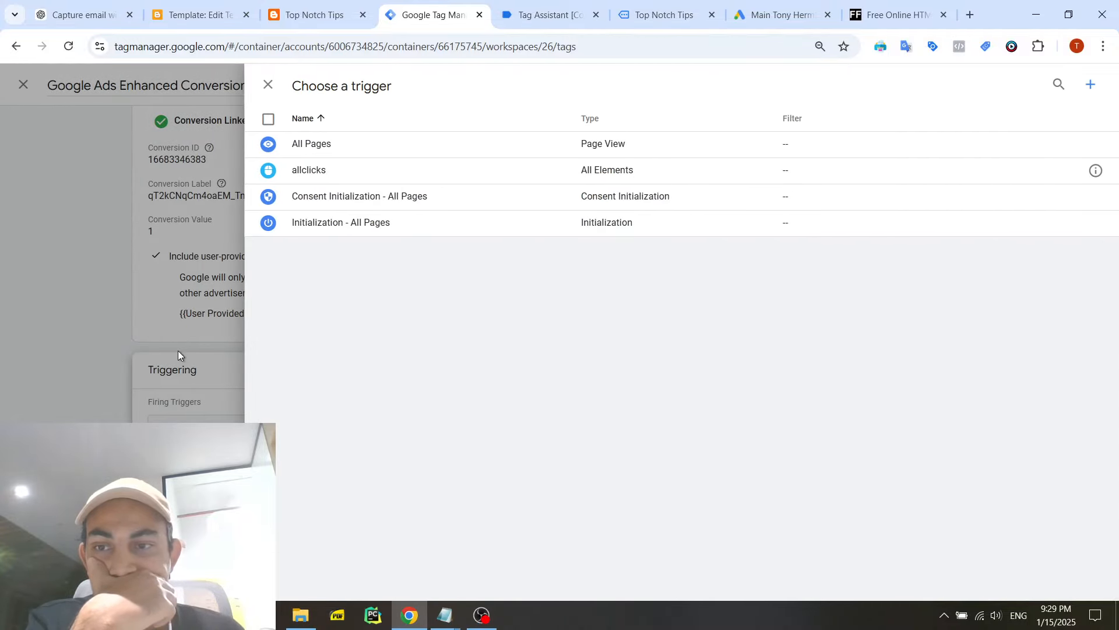
left_click(177, 351)
left_click(1050, 84)
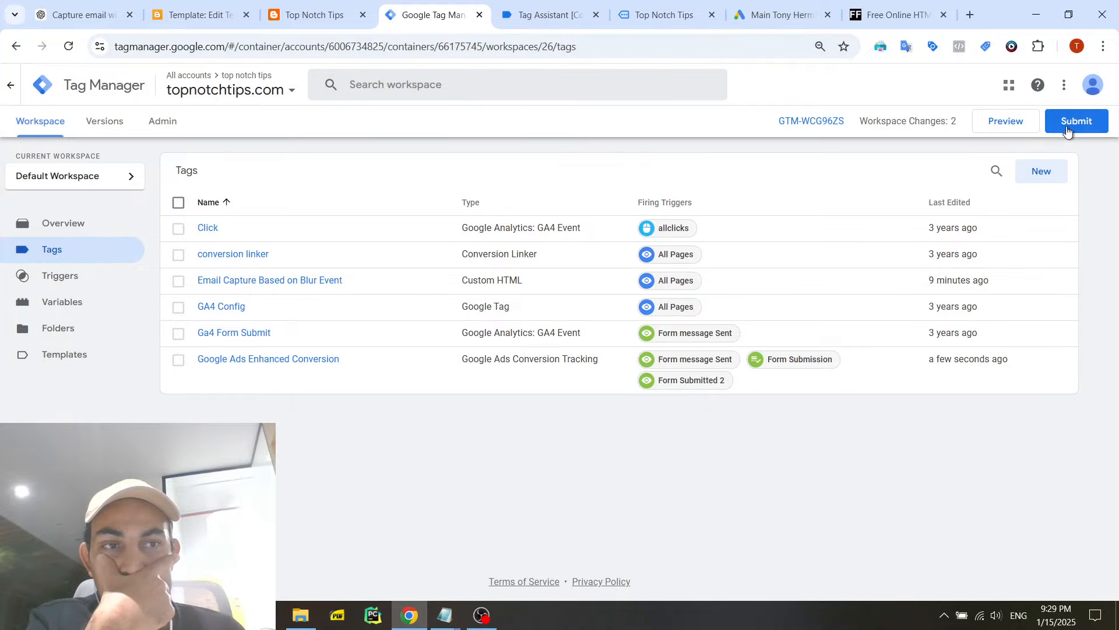
- Submit and publish the workspace changes without adding a version name or description
left_click(1072, 122)
left_click(1077, 97)
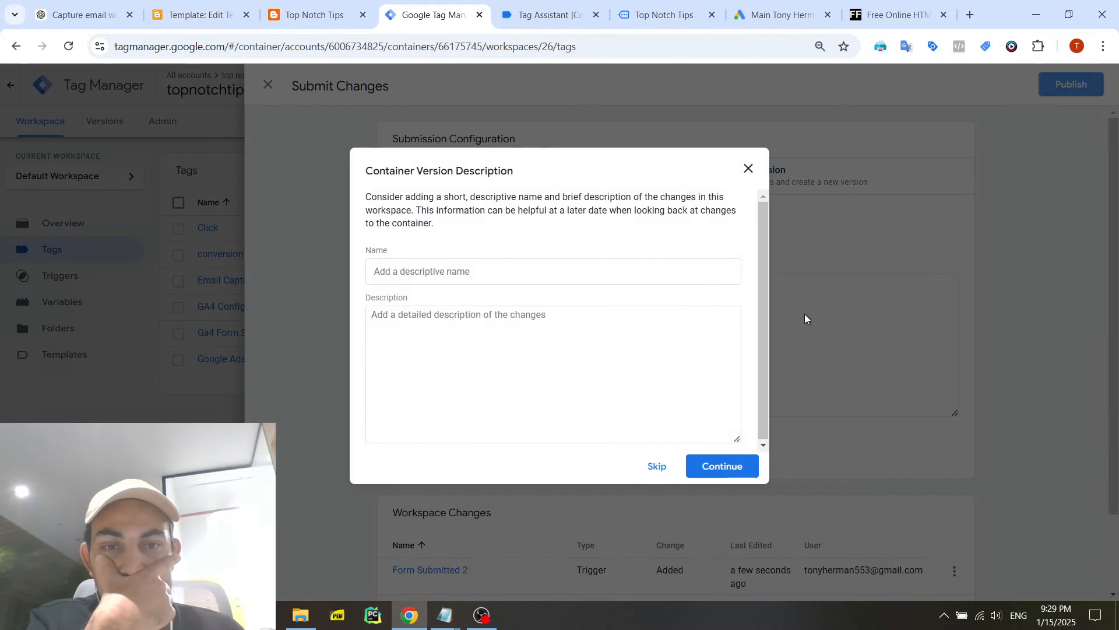
left_click(729, 465)
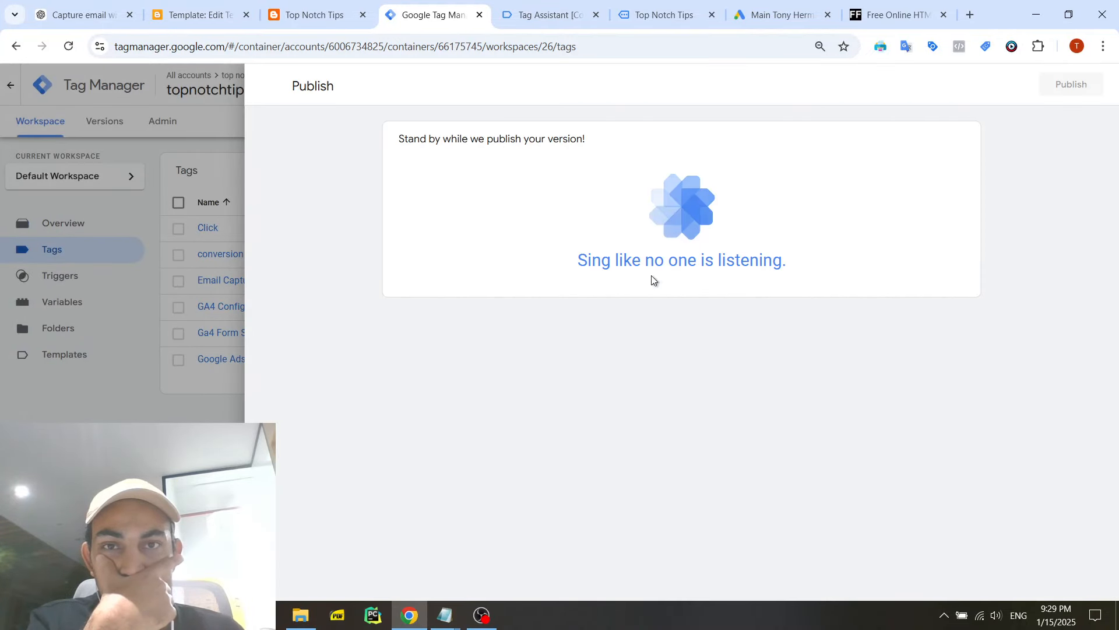
- Send the contact form on the Top Notch Tips preview page with name, email and the message "dgda gsdgds gsd" filled in
left_click(524, 8)
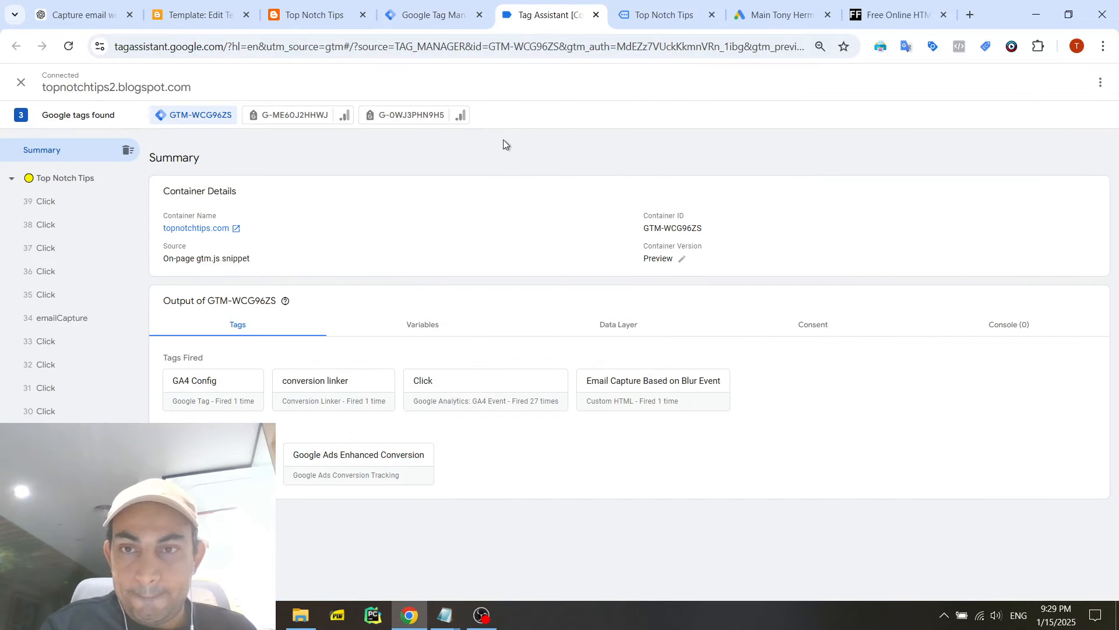
left_click(664, 10)
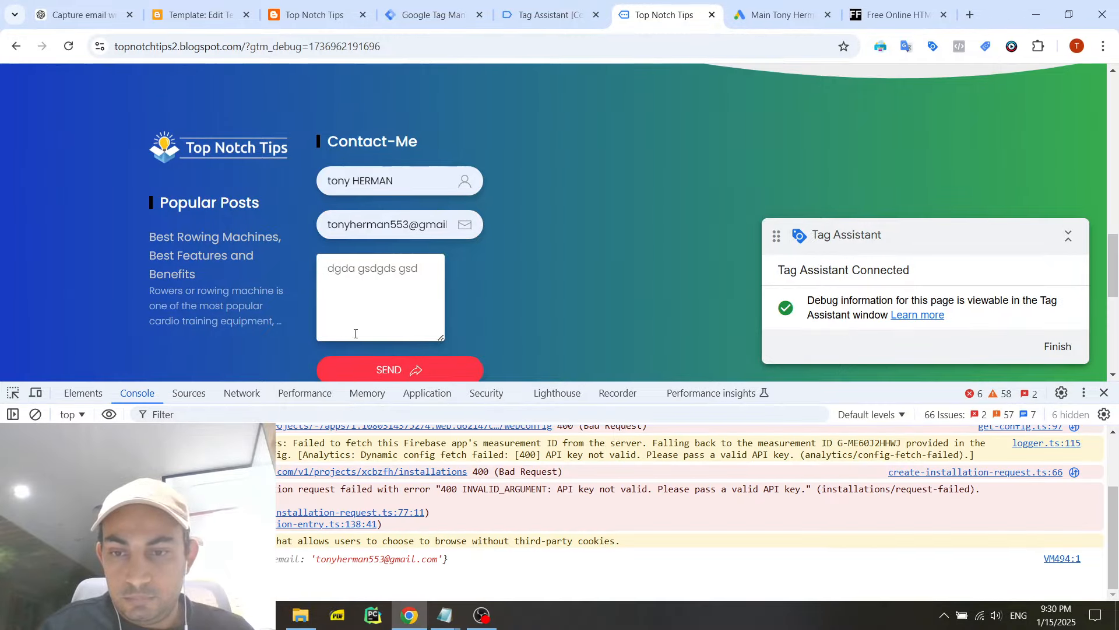
left_click(434, 368)
scroll(440, 303, "down", 2)
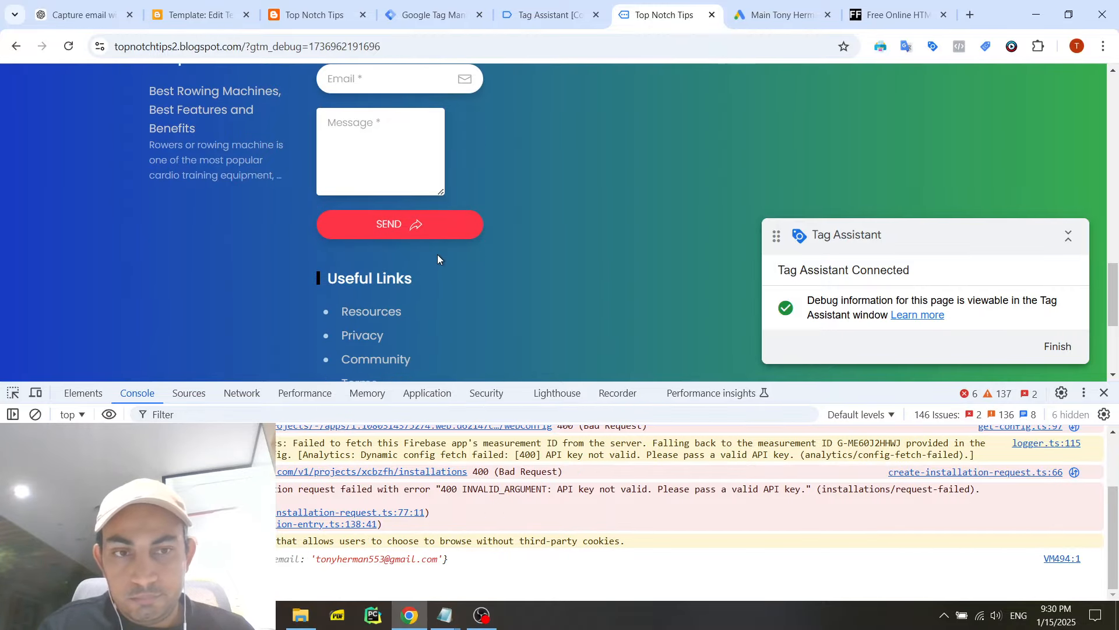
- Return to Tag Assistant, dismiss the connection notice, and inspect the Element Visibility event's fired tags and full API call
left_click(520, 20)
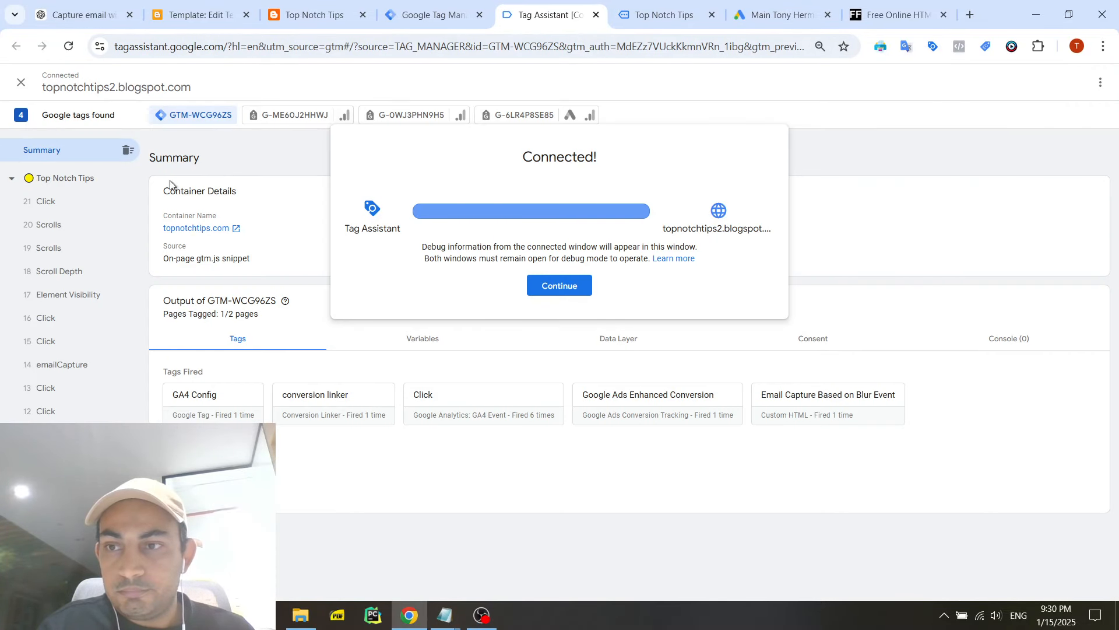
left_click(555, 290)
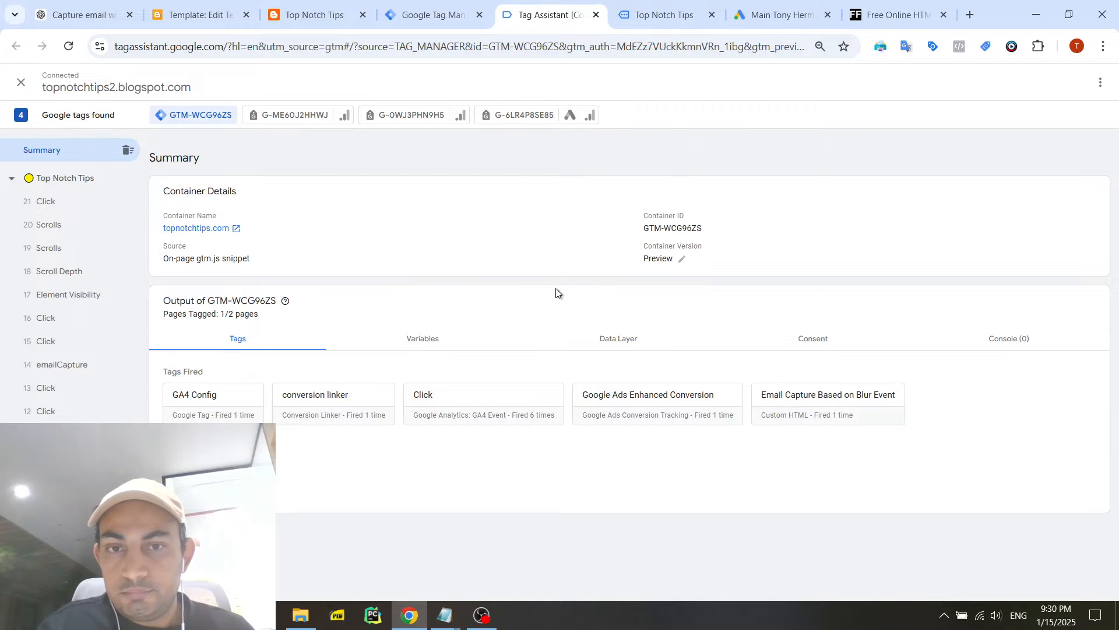
left_click(64, 181)
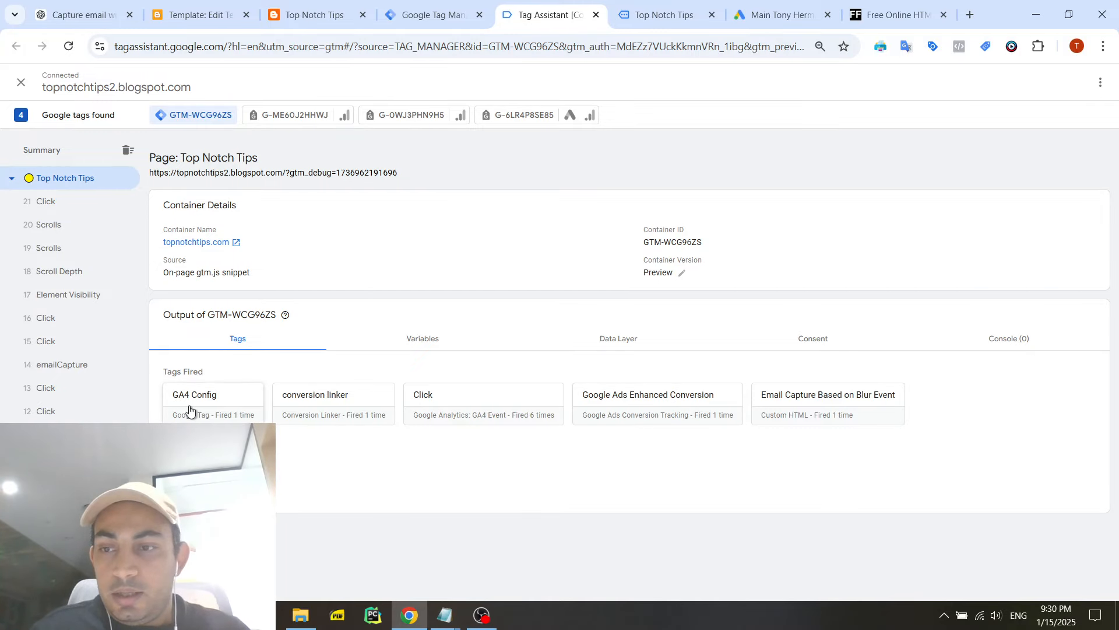
left_click(85, 295)
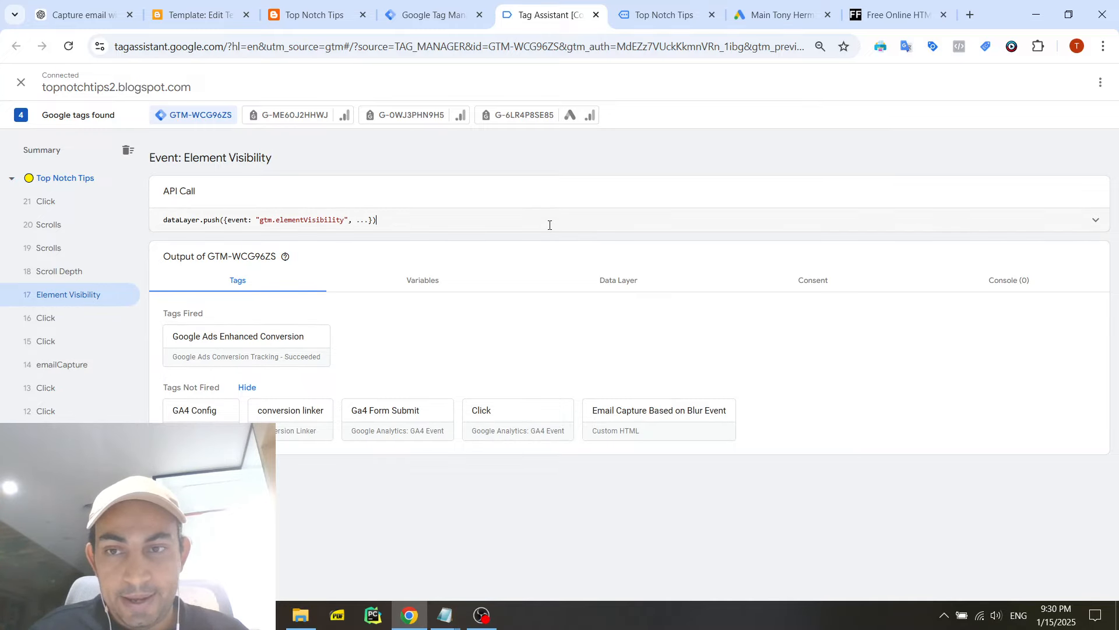
left_click(1096, 220)
scroll(401, 376, "down", 1)
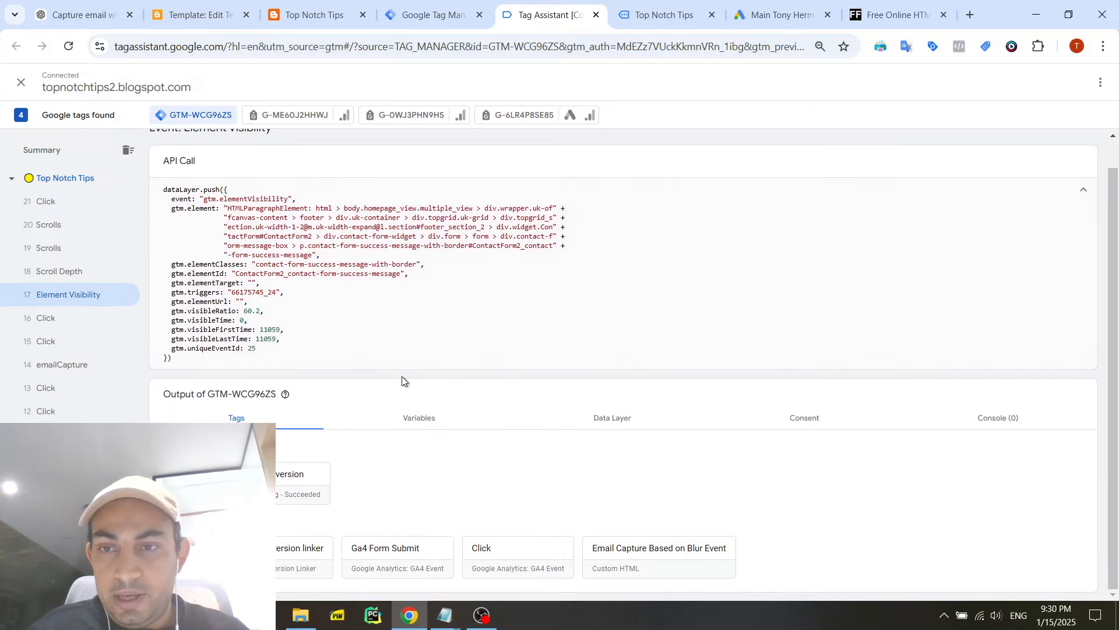
- Open the details of the fired Google Ads Enhanced Conversion tag and expand its full list of properties
left_click(278, 478)
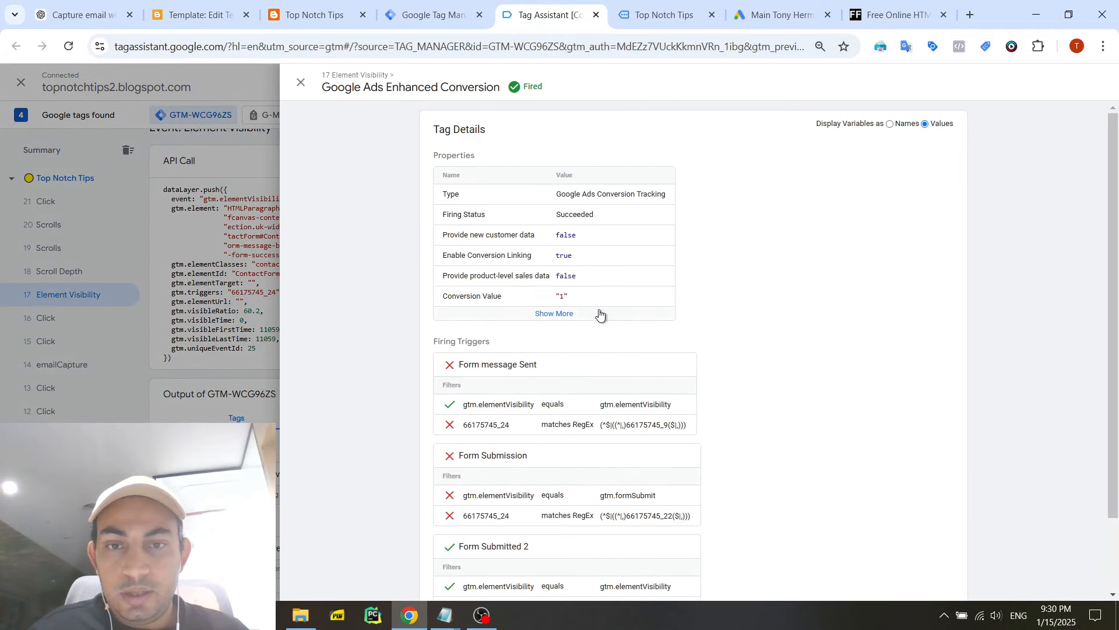
left_click(574, 315)
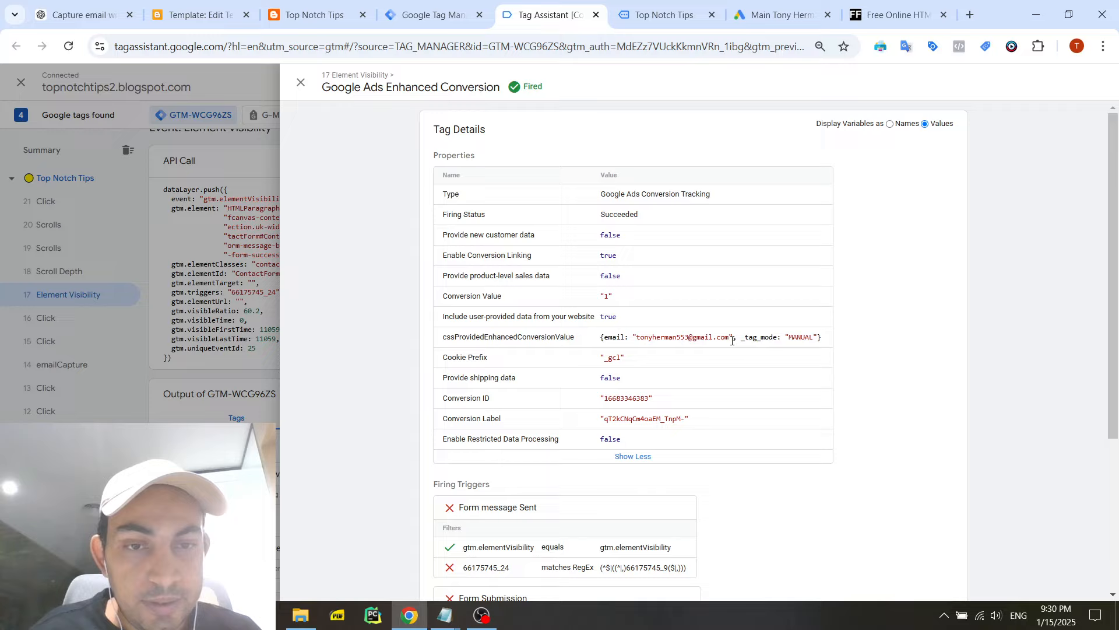
left_click_drag(730, 337, 635, 337)
left_click(670, 340)
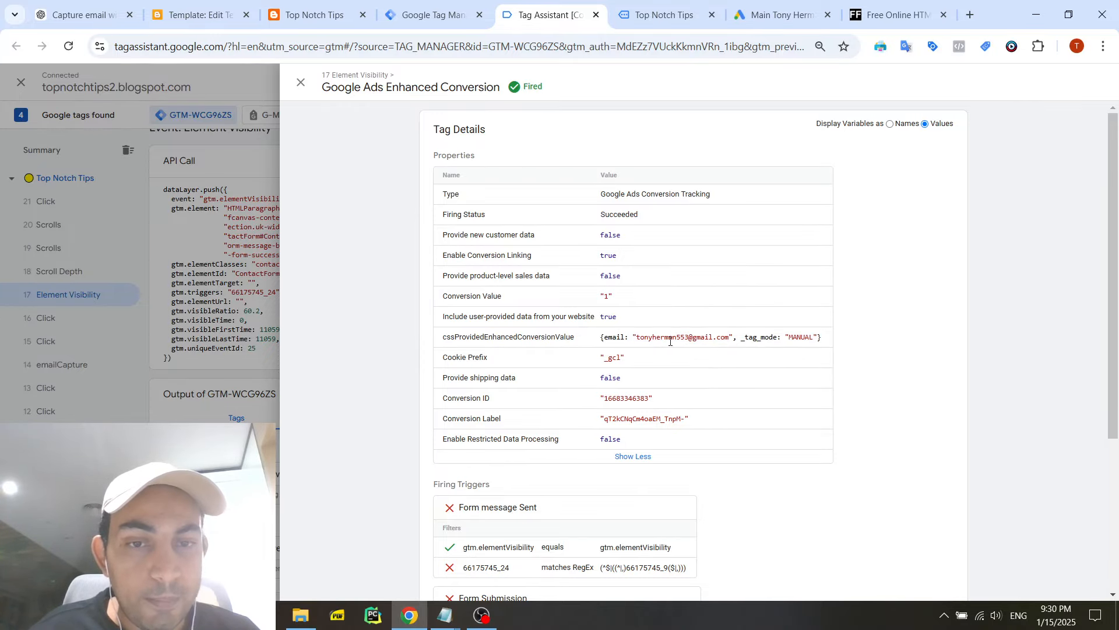
- Examine the cssProvidedEnhancedConversionValue property up close, checking its email and _tag_mode values
scroll(743, 344, "up", 5)
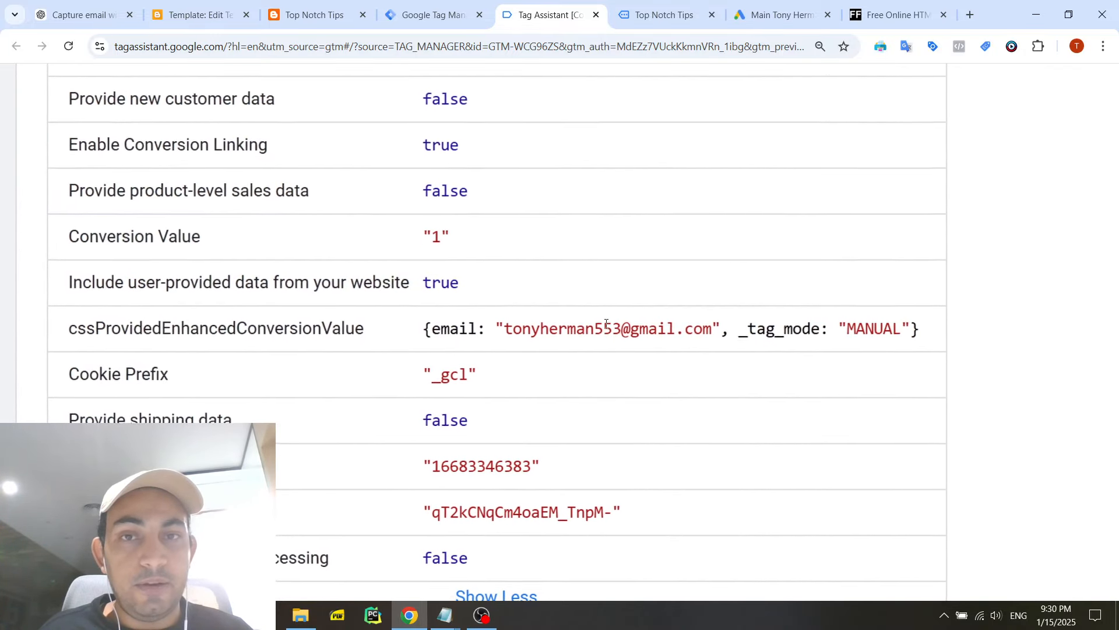
scroll(606, 325, "down", 1)
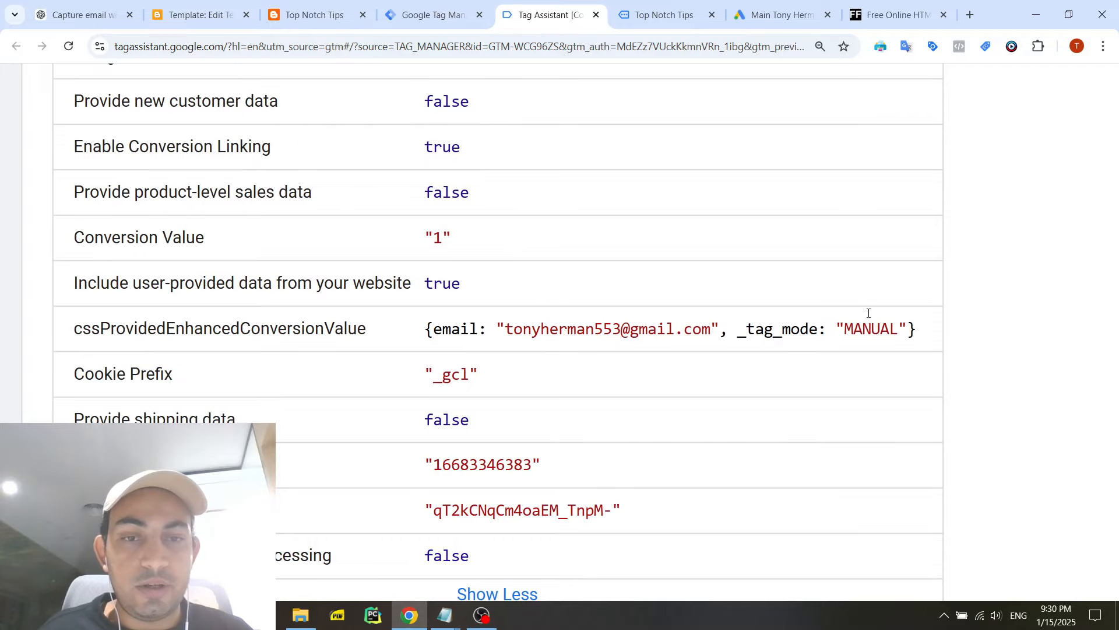
triple_click(927, 337)
left_click(929, 337)
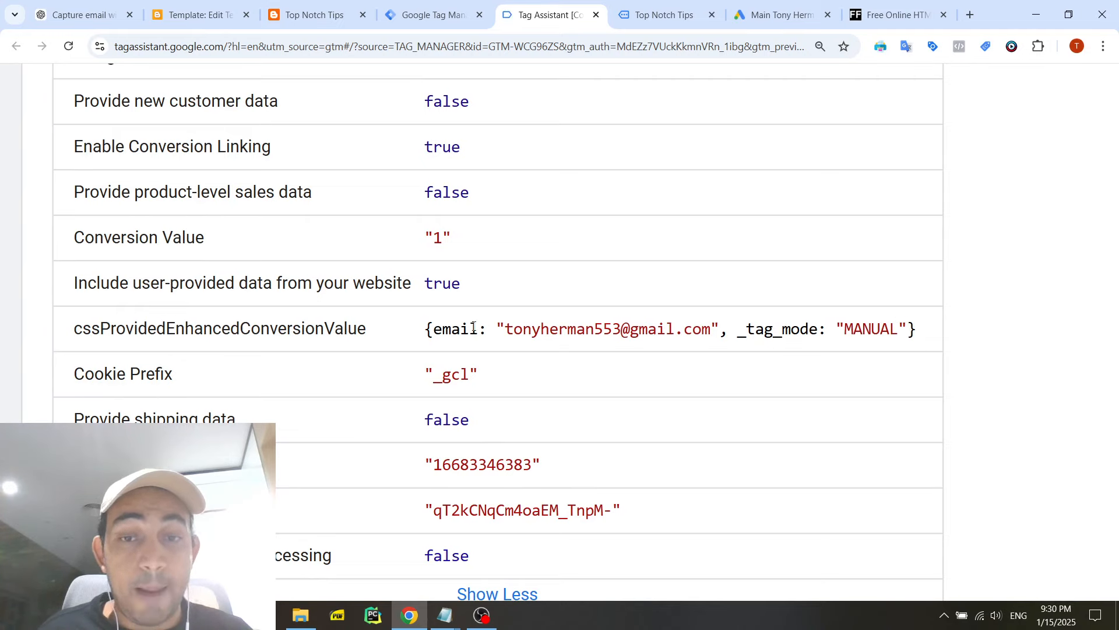
left_click_drag(508, 328, 713, 331)
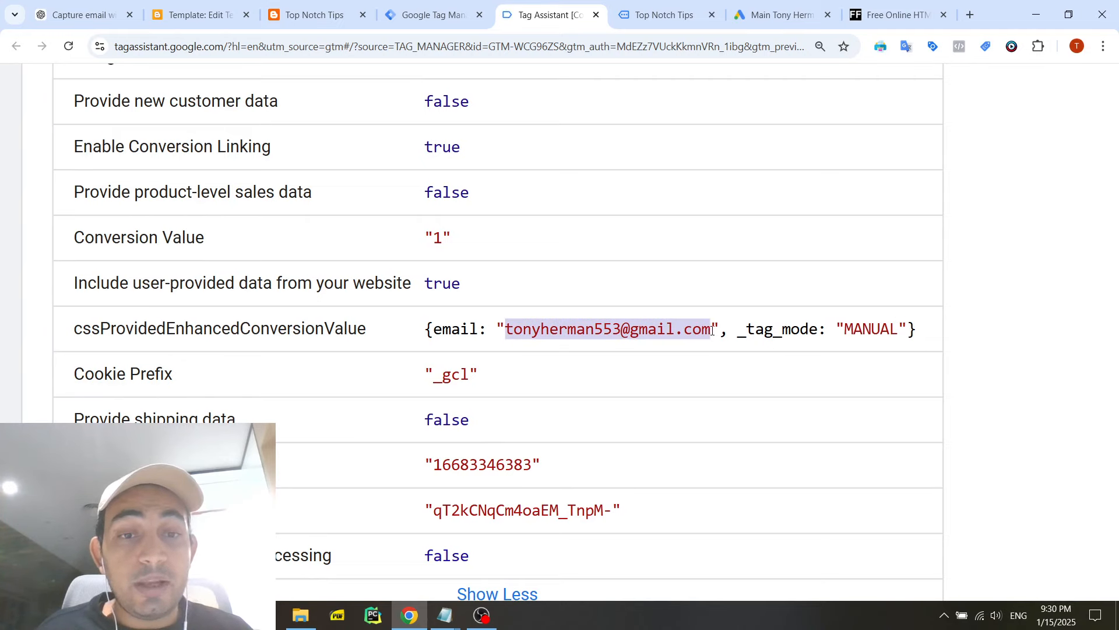
triple_click(455, 328)
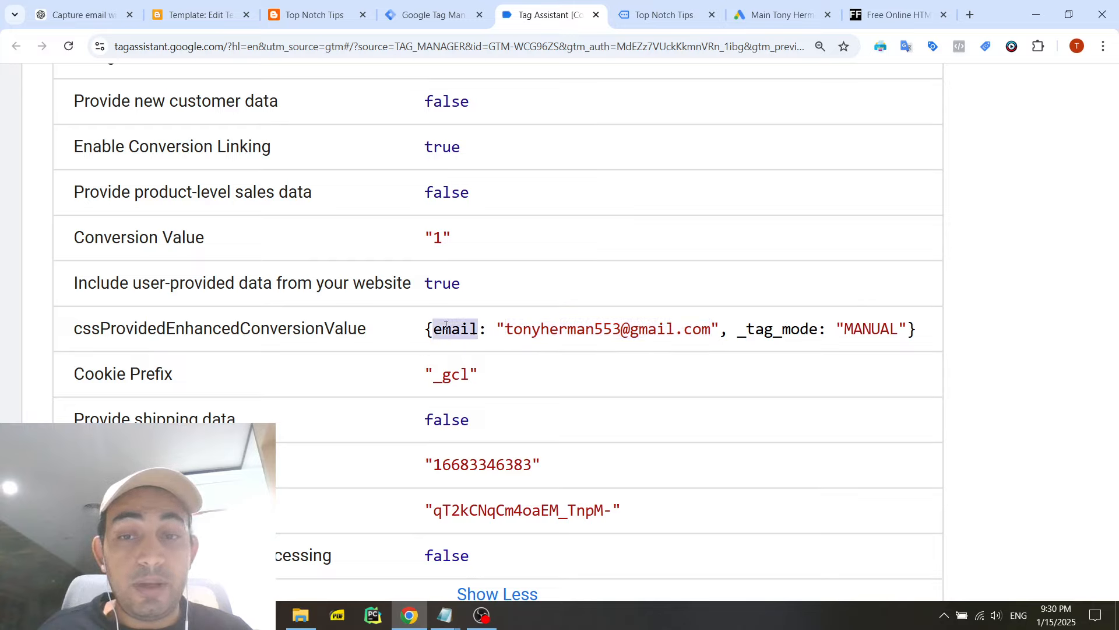
triple_click(617, 329)
left_click(867, 329)
double_click(868, 329)
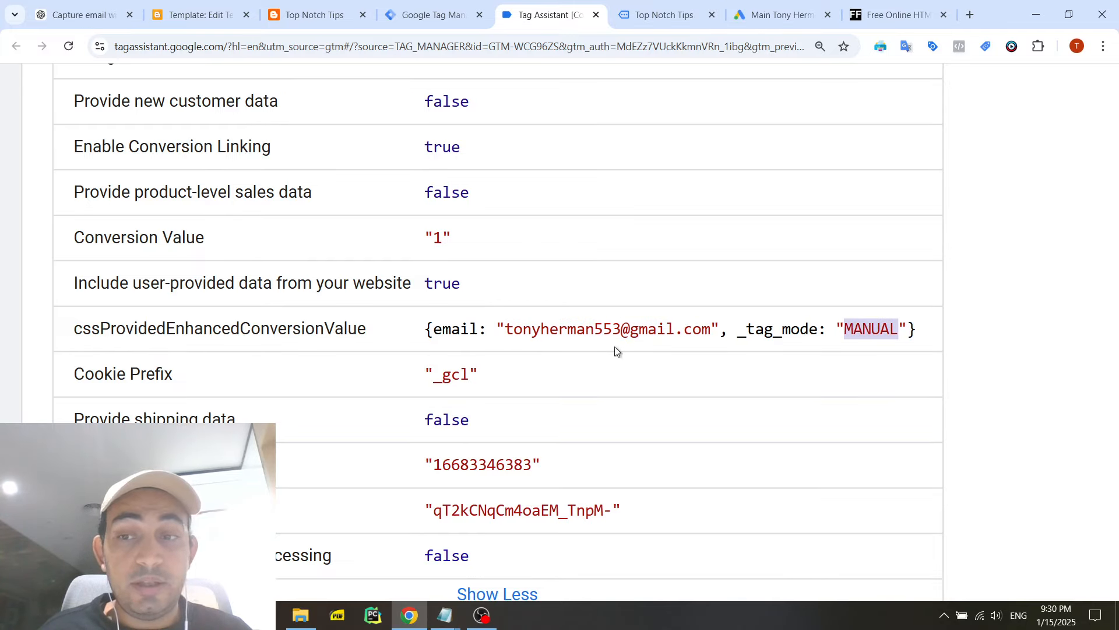
double_click(343, 330)
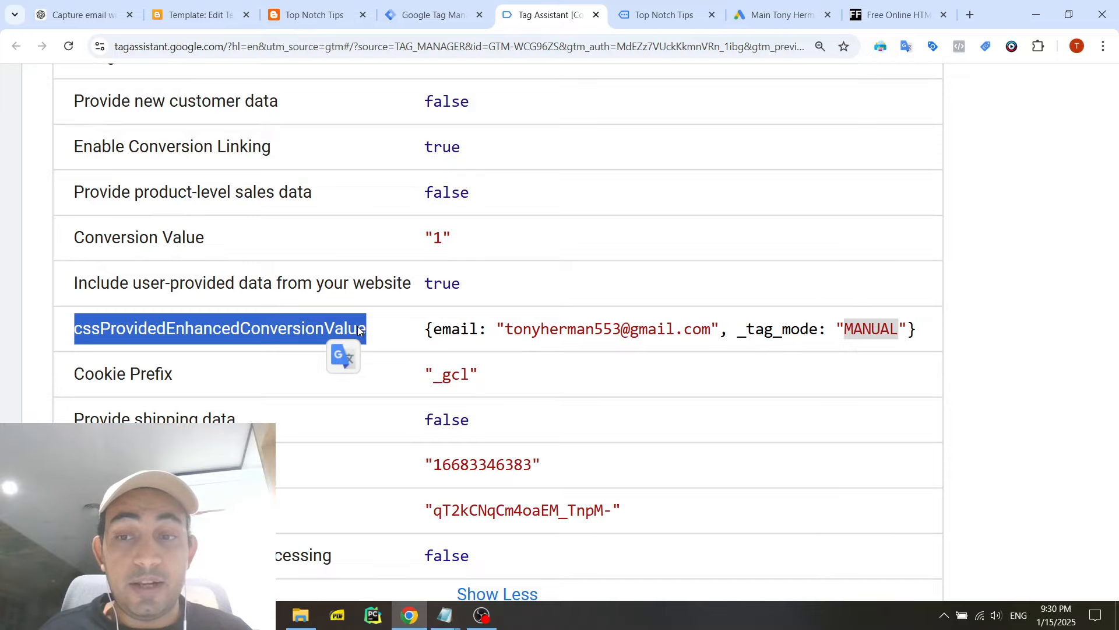
double_click(405, 329)
scroll(468, 317, "down", 3)
scroll(470, 315, "down", 5)
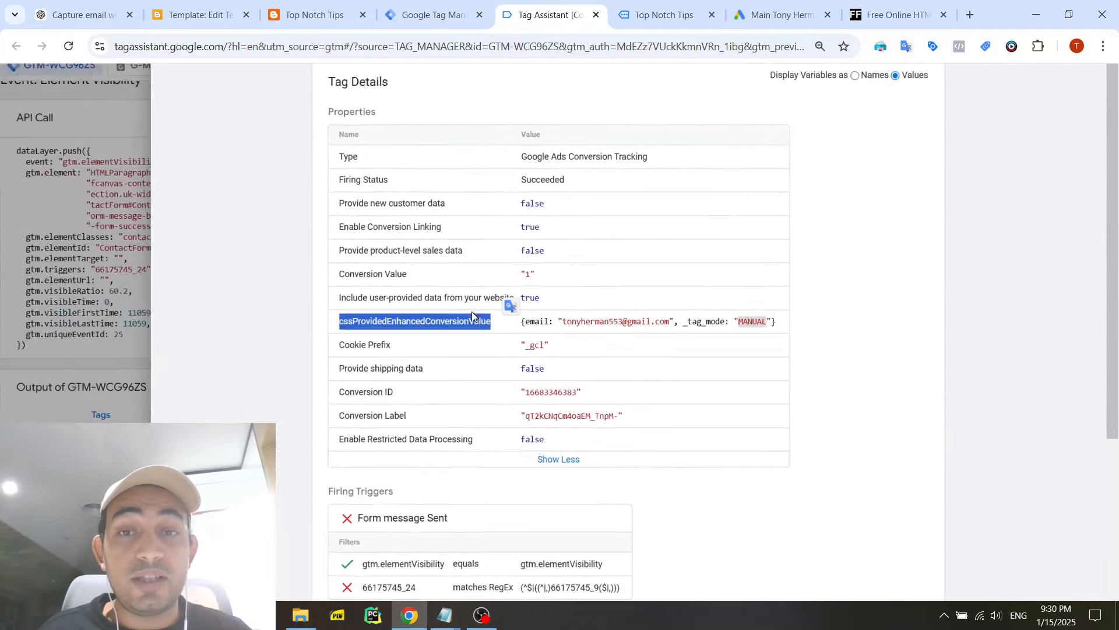
- Check the Form Submitted 2 entry among the tag's firing triggers, and close the tag details
scroll(775, 309, "down", 4)
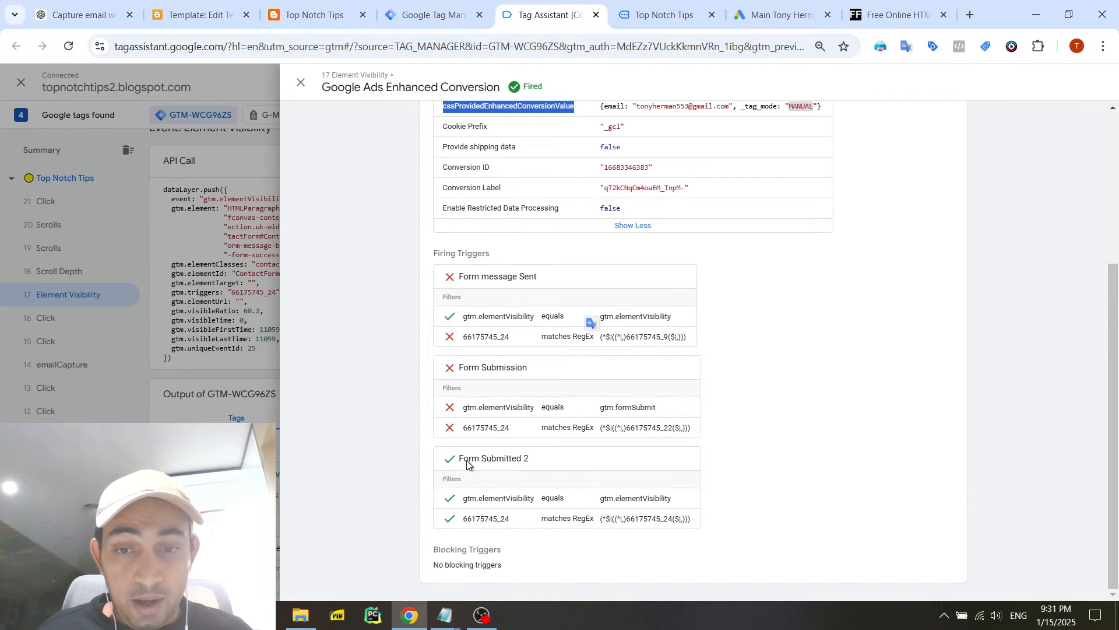
left_click_drag(462, 460, 539, 457)
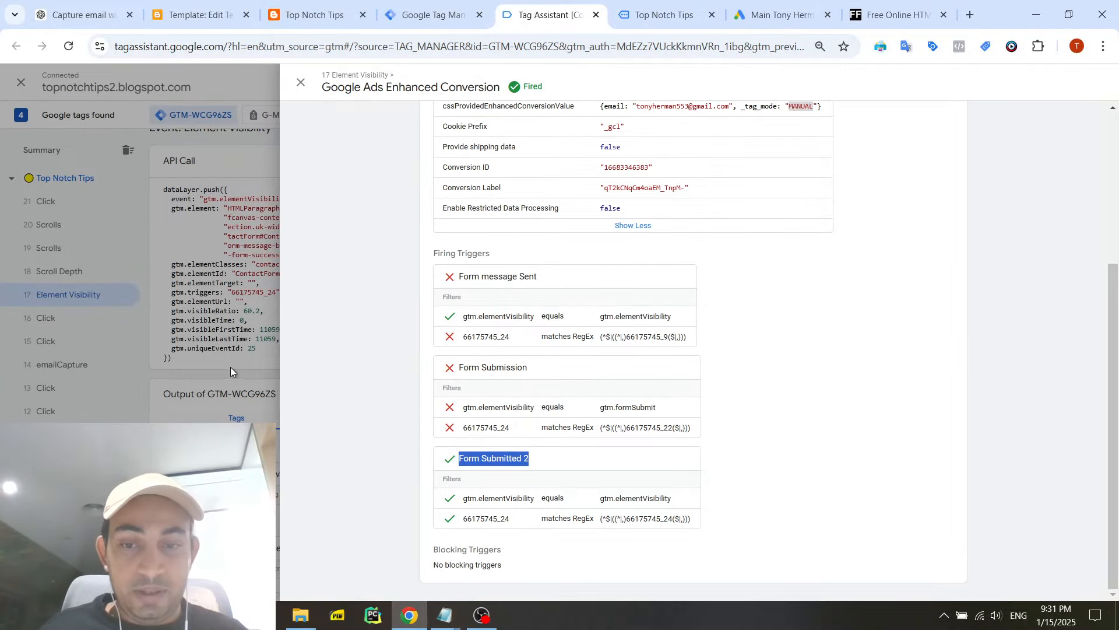
left_click(301, 82)
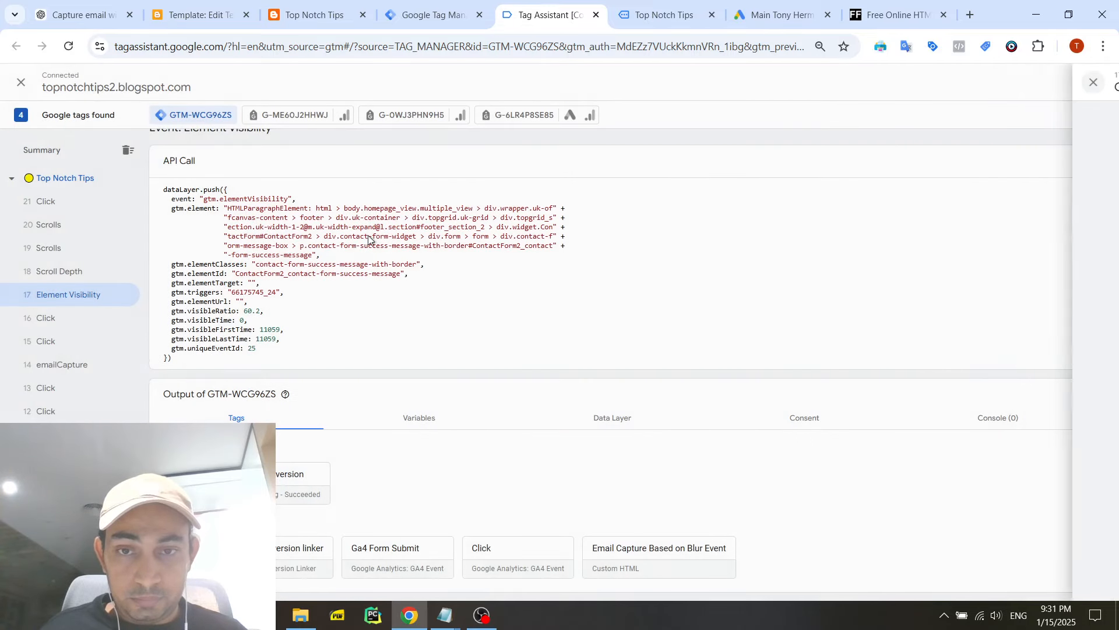
scroll(408, 324, "up", 1)
- Bring up the Notepad window with the email capture blur script over the preview page and review the code from its start
left_click(664, 12)
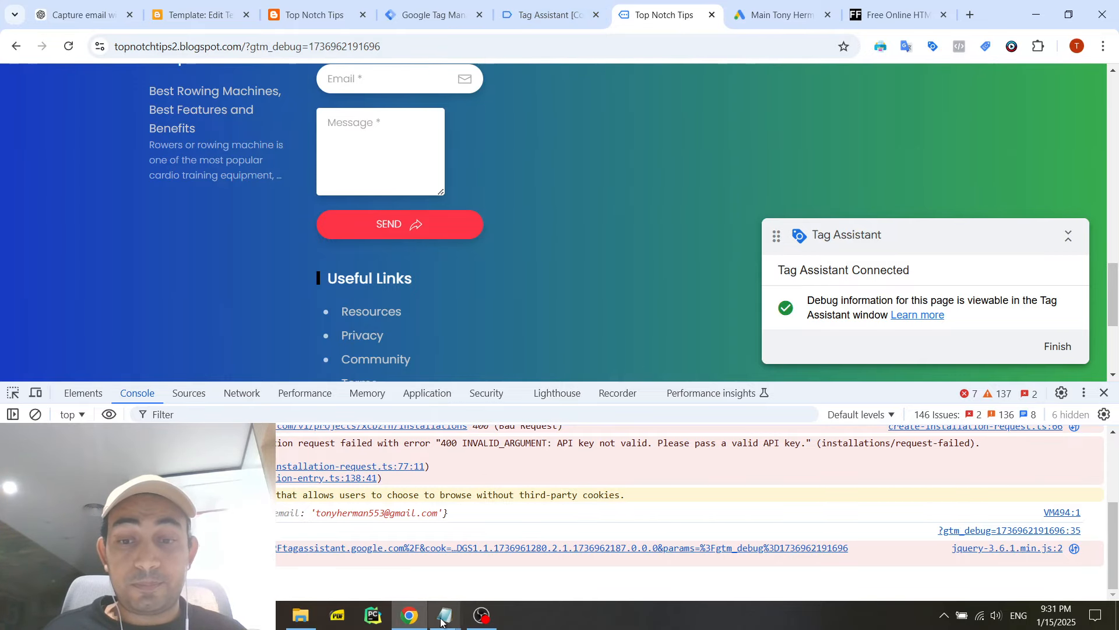
mouse_move(441, 621)
left_click(513, 574)
left_click(376, 554)
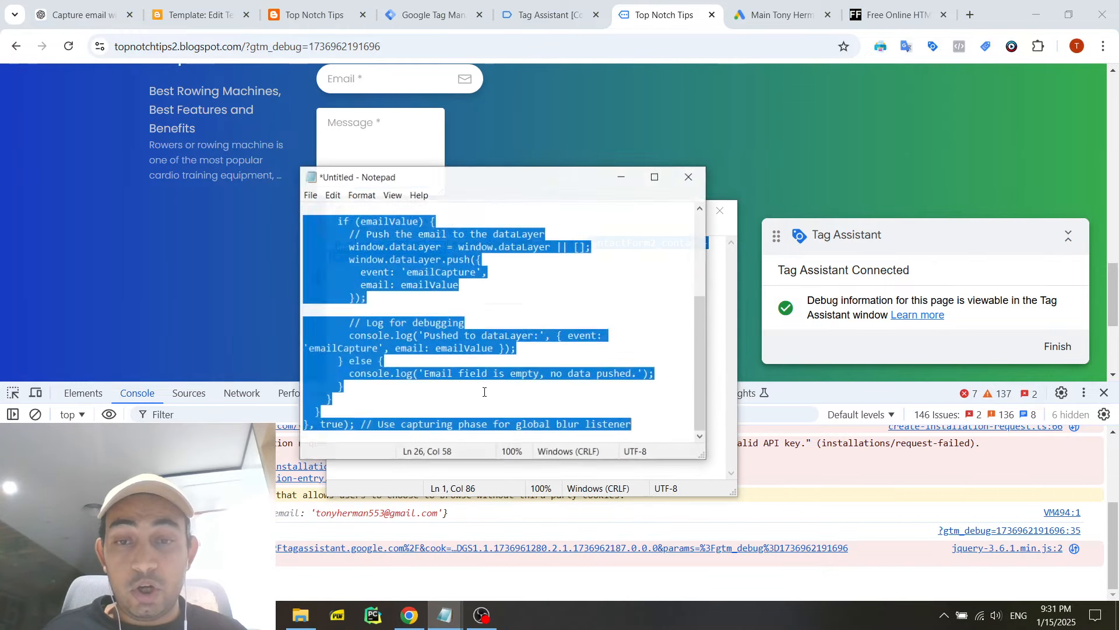
left_click(518, 349)
left_click_drag(538, 166, 545, 53)
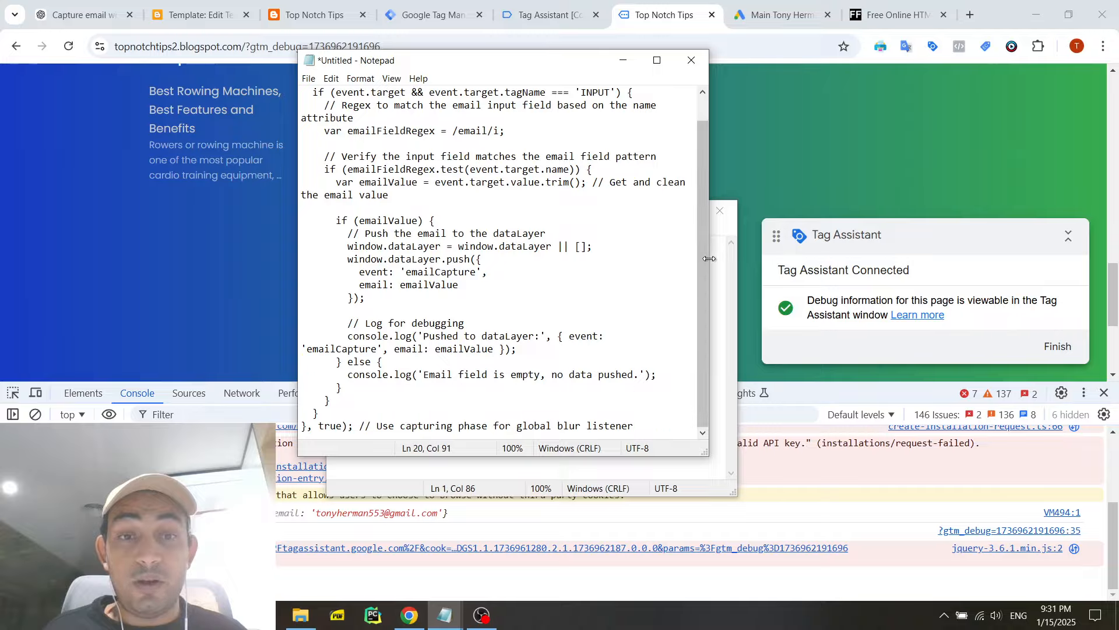
left_click_drag(701, 247, 701, 176)
left_click(633, 266)
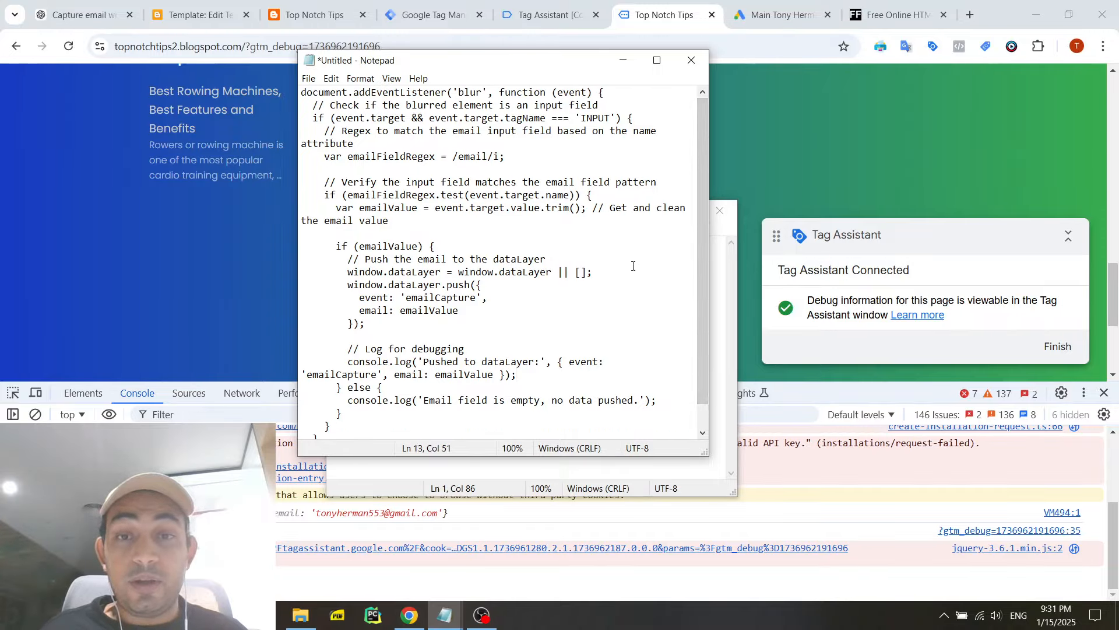